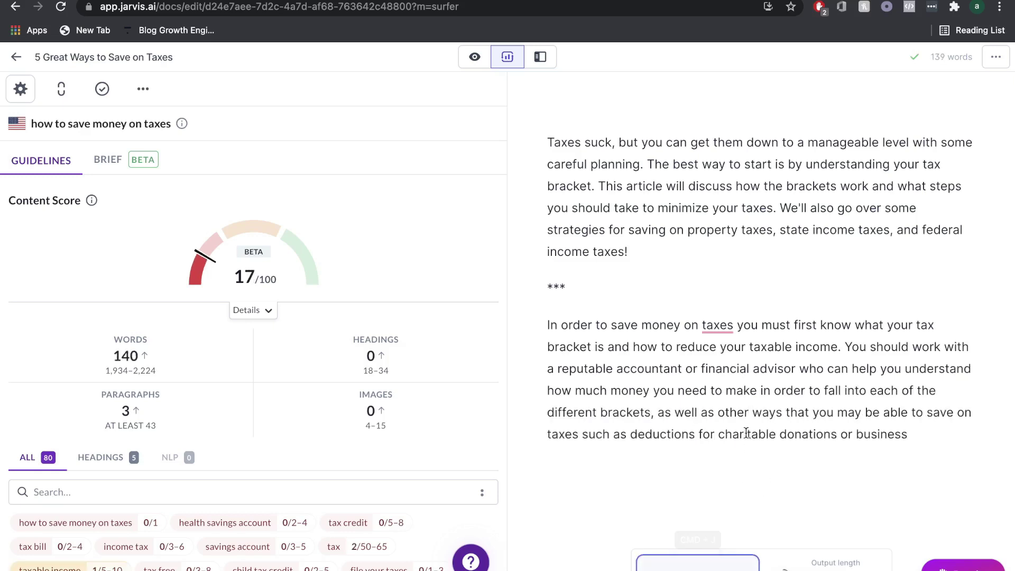
- Have Jarvis continue writing the article after the credits heading
scroll(746, 433, "down", 1)
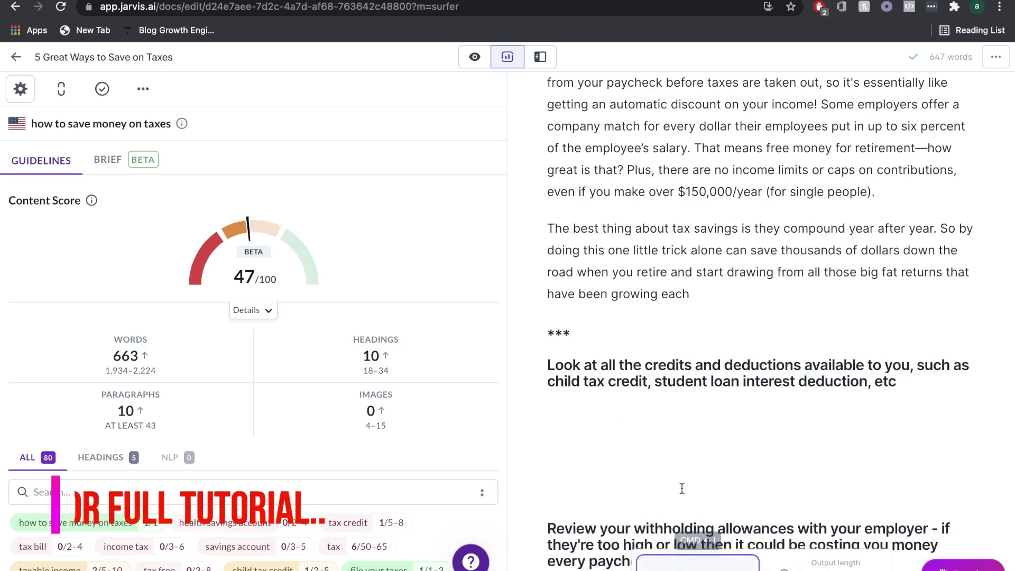
key("ctrl+Return")
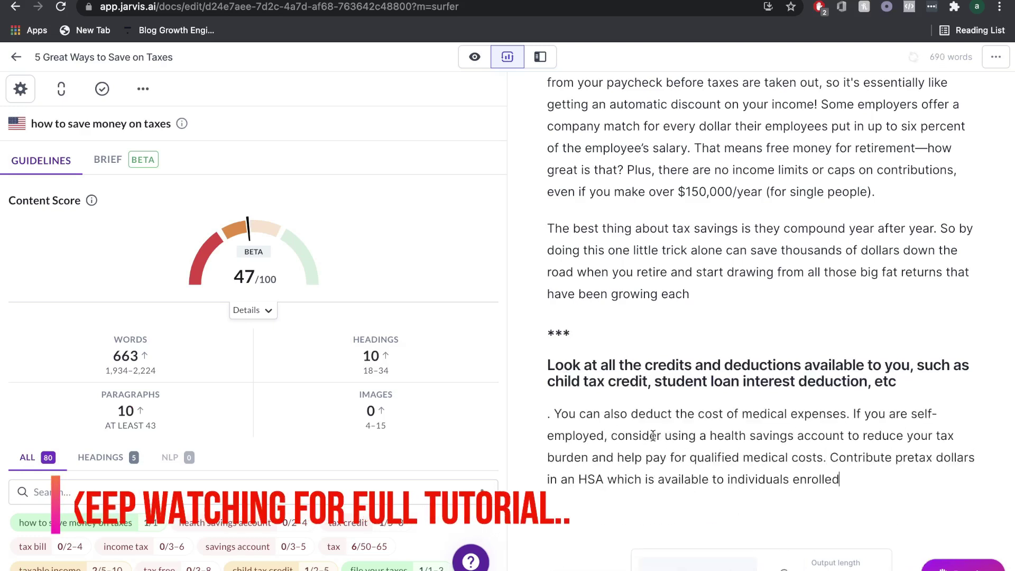
scroll(597, 436, "down", 4)
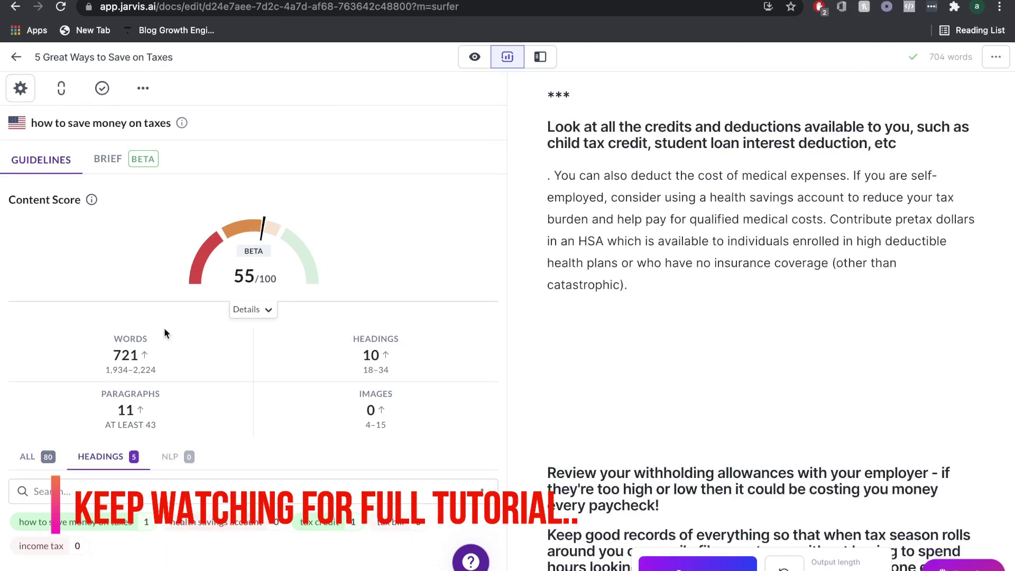
- Copy 'How do I save more money during tax season?' from the brief outline and paste it as a new heading
left_click(113, 158)
left_click(118, 233)
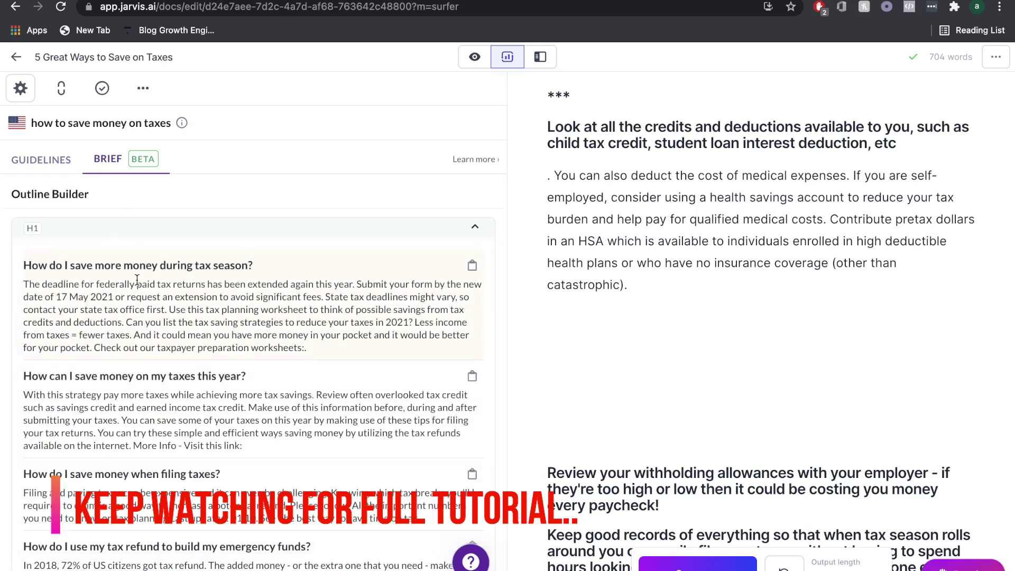
triple_click(143, 264)
key("ctrl+c")
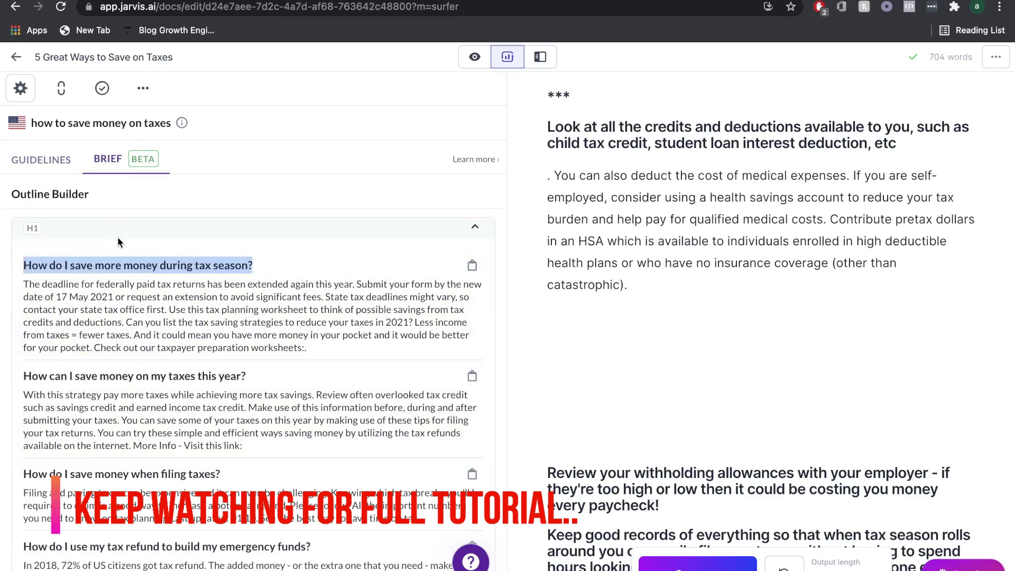
left_click(44, 159)
left_click(605, 312)
key("ctrl+v")
key("Return")
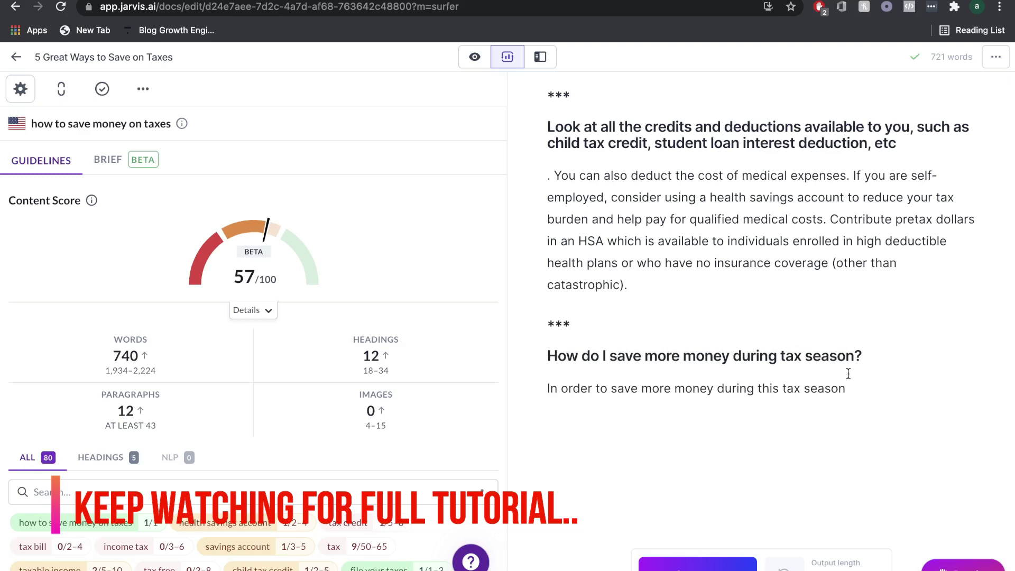
- Have Jarvis compose the paragraph under the tax-season heading
scroll(763, 467, "down", 1)
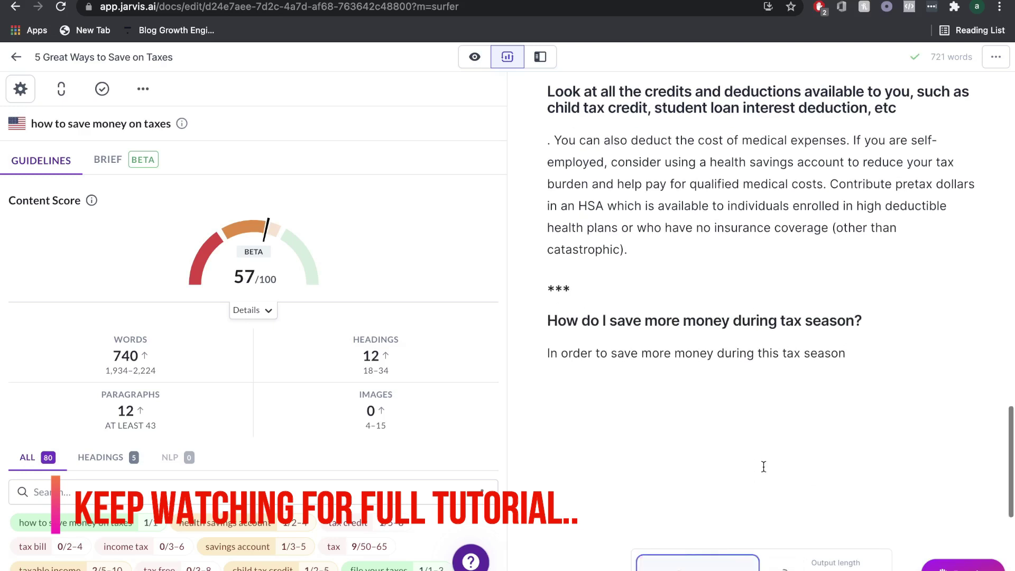
type(",")
key("ctrl+Return")
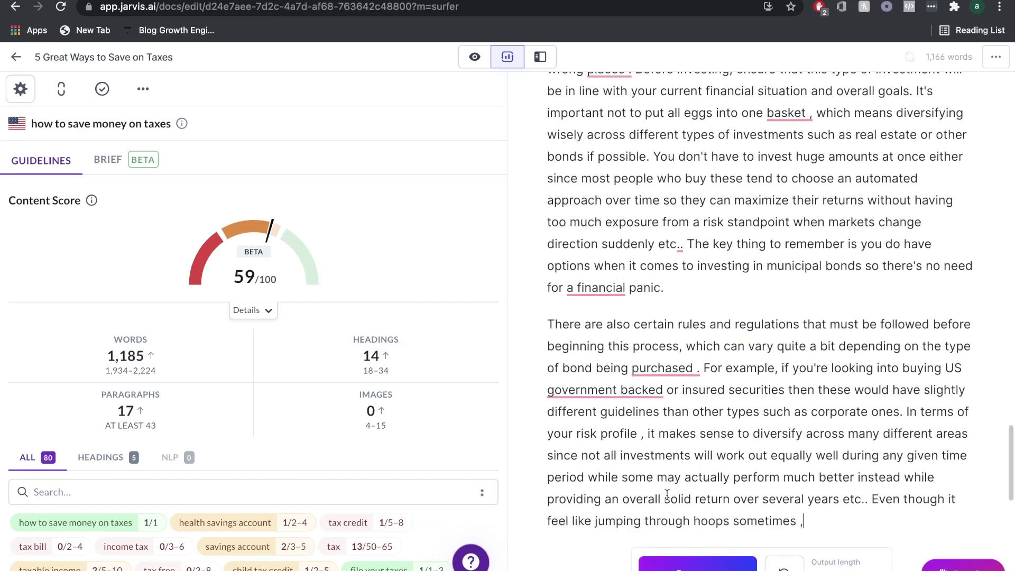
- Have Jarvis generate another passage of the tax-saving article with Compose
left_click(687, 561)
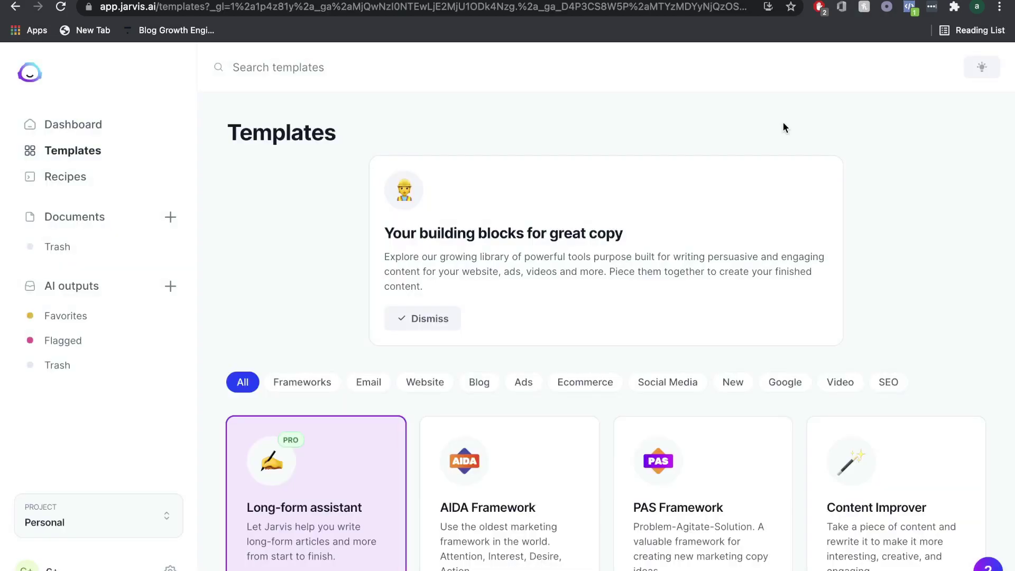
scroll(783, 126, "down", 5)
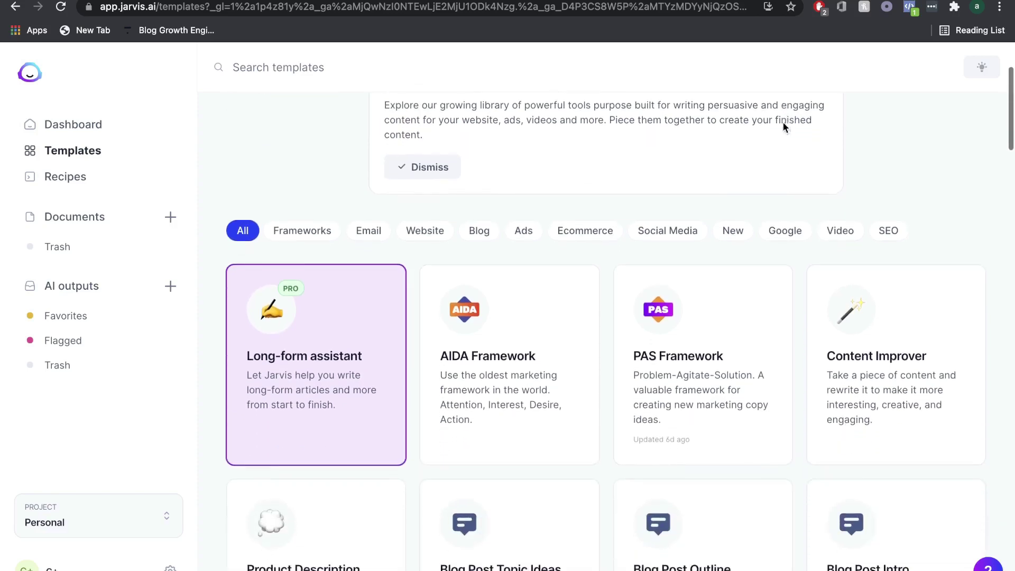
scroll(765, 237, "down", 4)
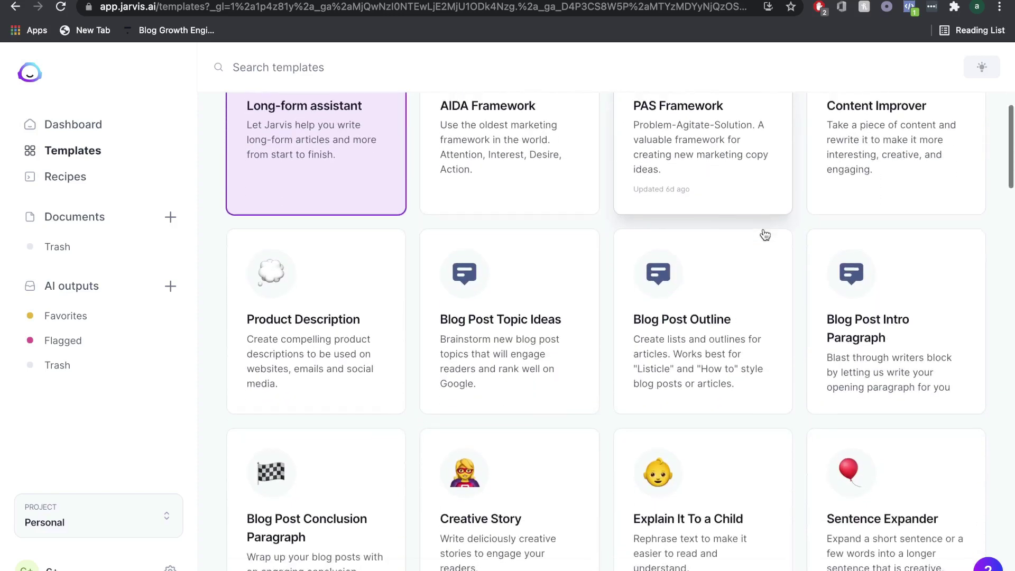
scroll(764, 235, "down", 9)
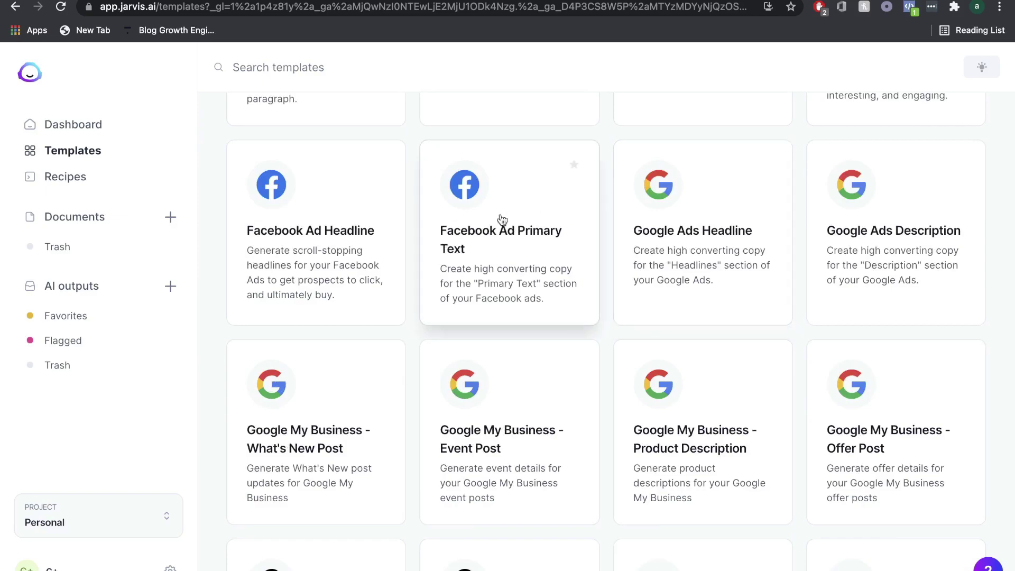
scroll(497, 232, "down", 2)
scroll(496, 230, "down", 8)
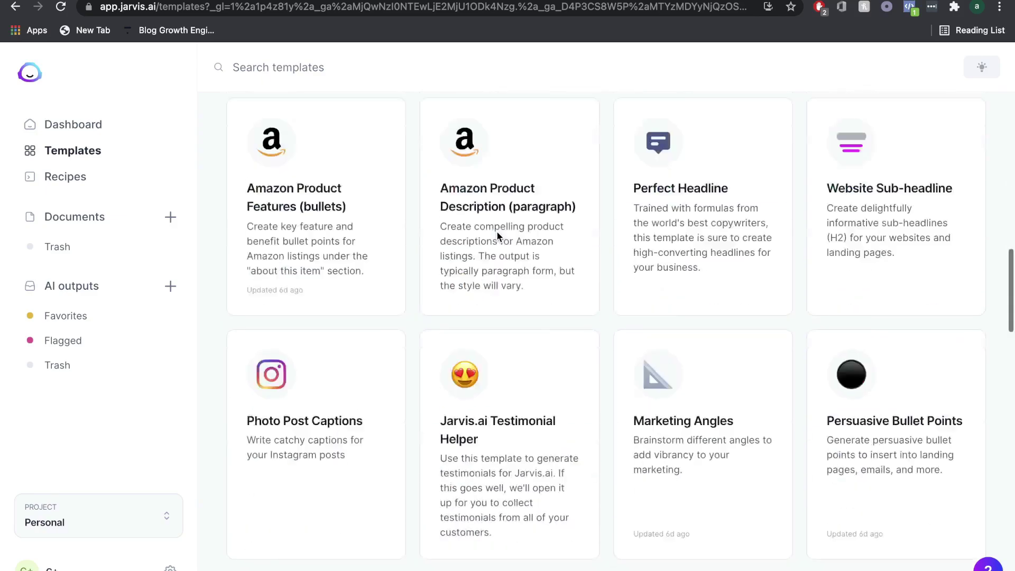
scroll(496, 230, "up", 18)
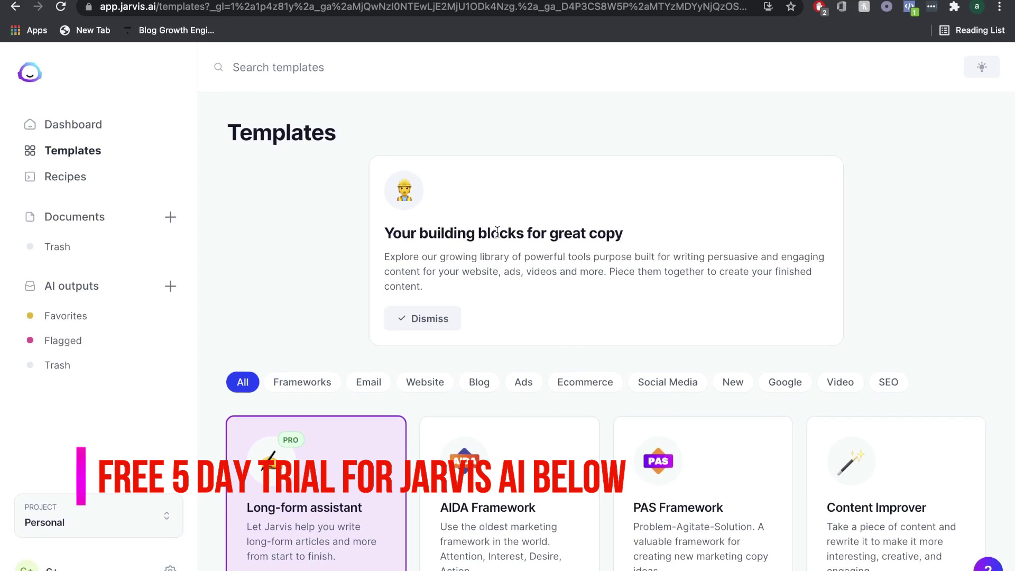
scroll(578, 264, "down", 6)
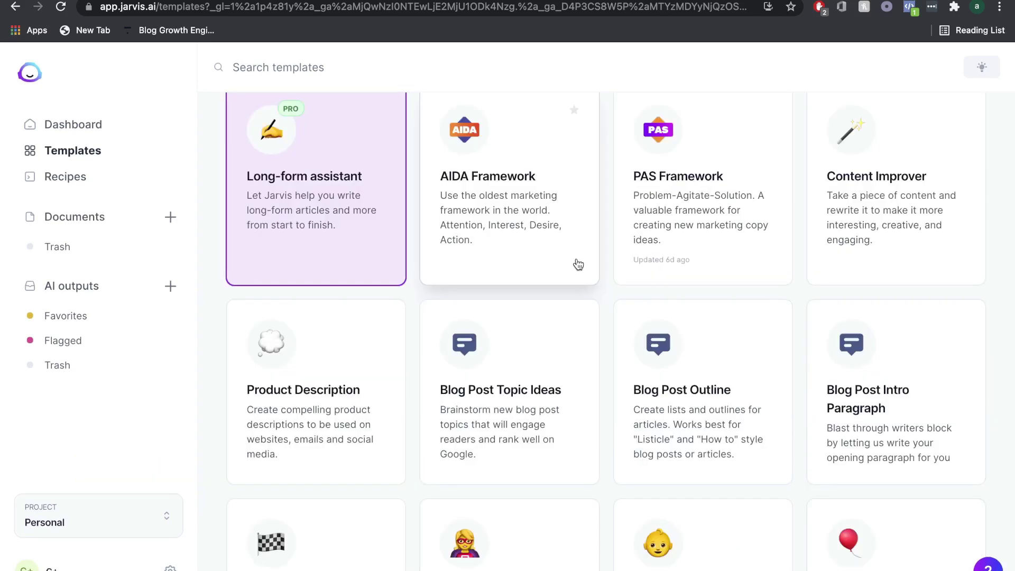
scroll(351, 310, "down", 1)
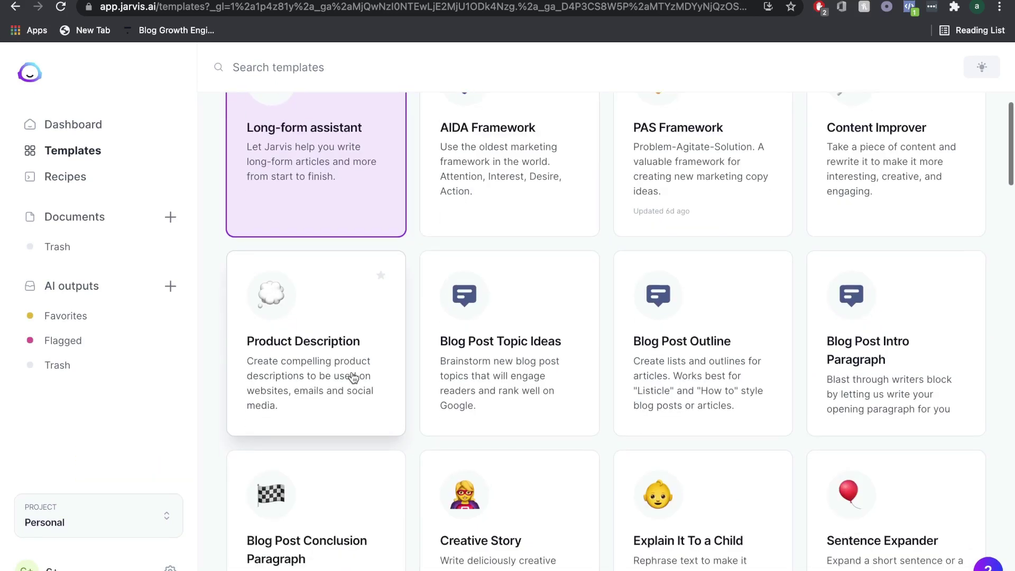
- Generate Barbell Lifter product descriptions about avoiding gym bruises and callouses, then return to Templates
left_click(344, 359)
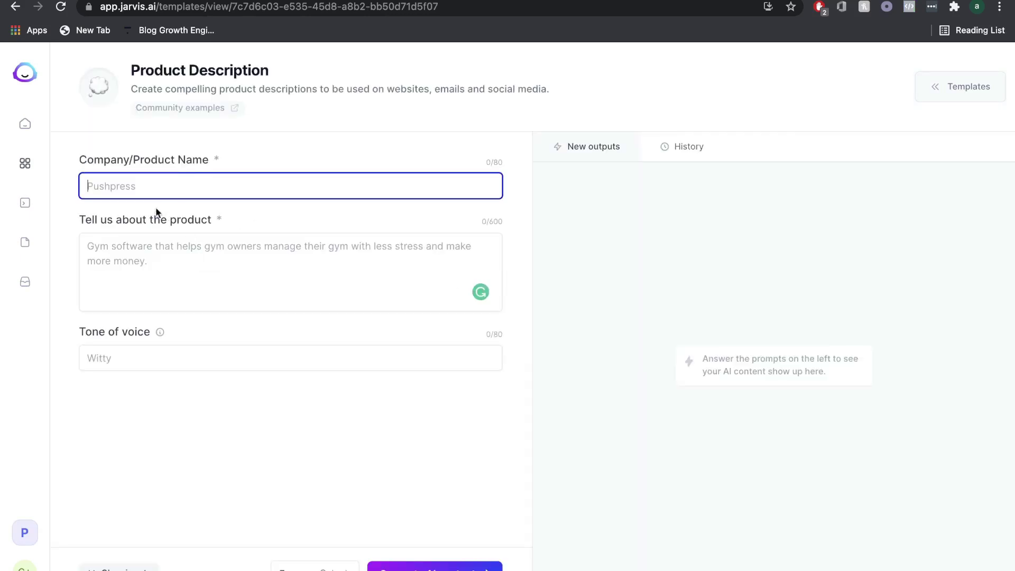
type("Barbell Lifter")
key("Tab")
type("Helps you not get bruises or callouses when lifting in the gym")
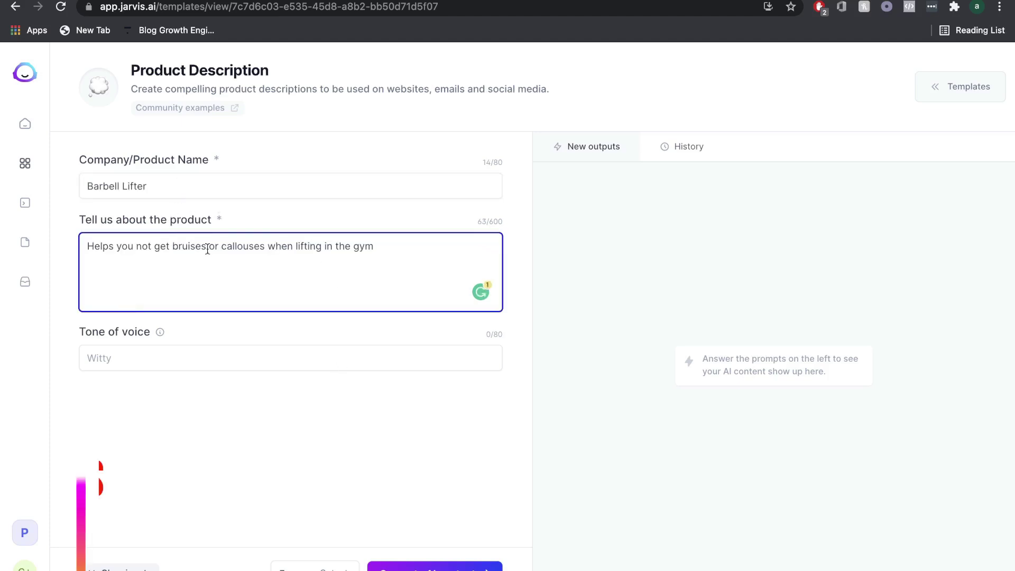
key("super+Return")
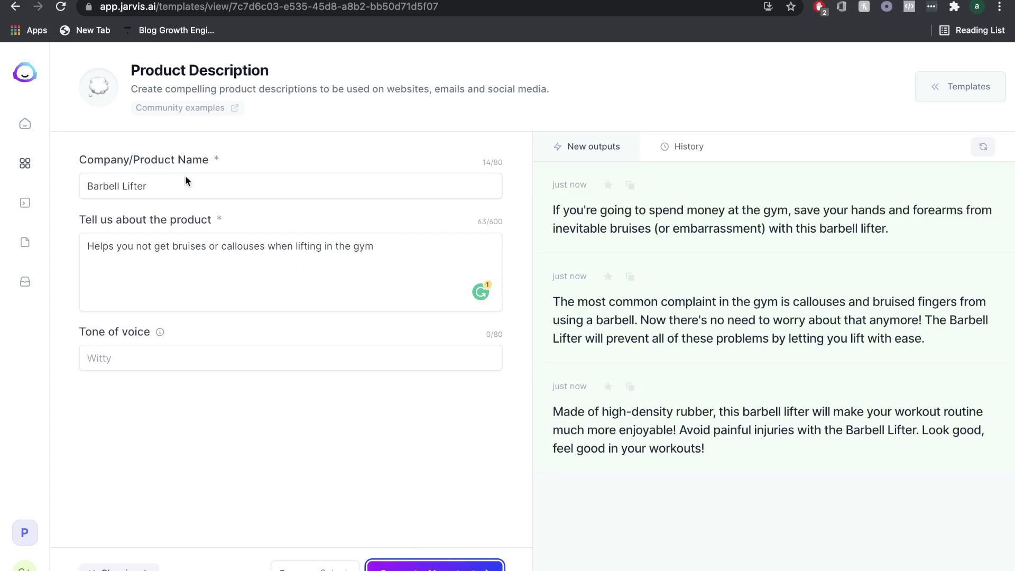
left_click(245, 71)
left_click(25, 162)
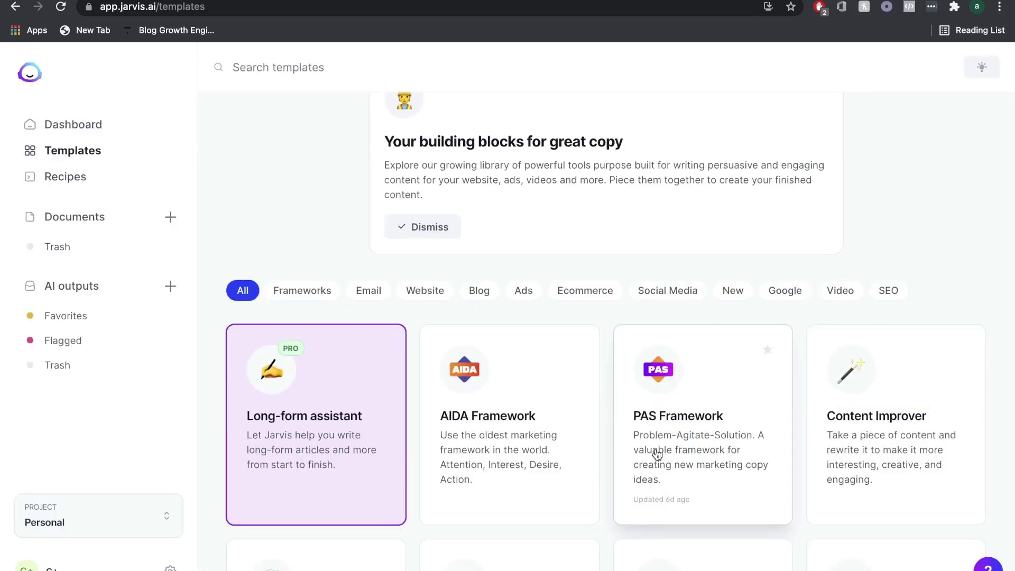
scroll(657, 454, "down", 3)
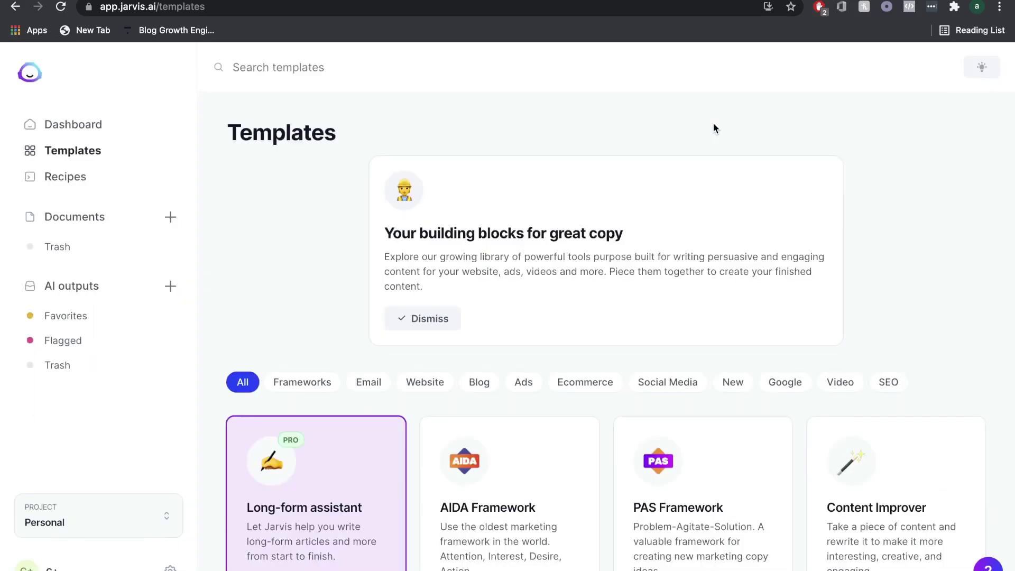
- Start a new Long-form assistant document and select the keyword 'email marketing lead generation' in Ahrefs
scroll(713, 123, "down", 1)
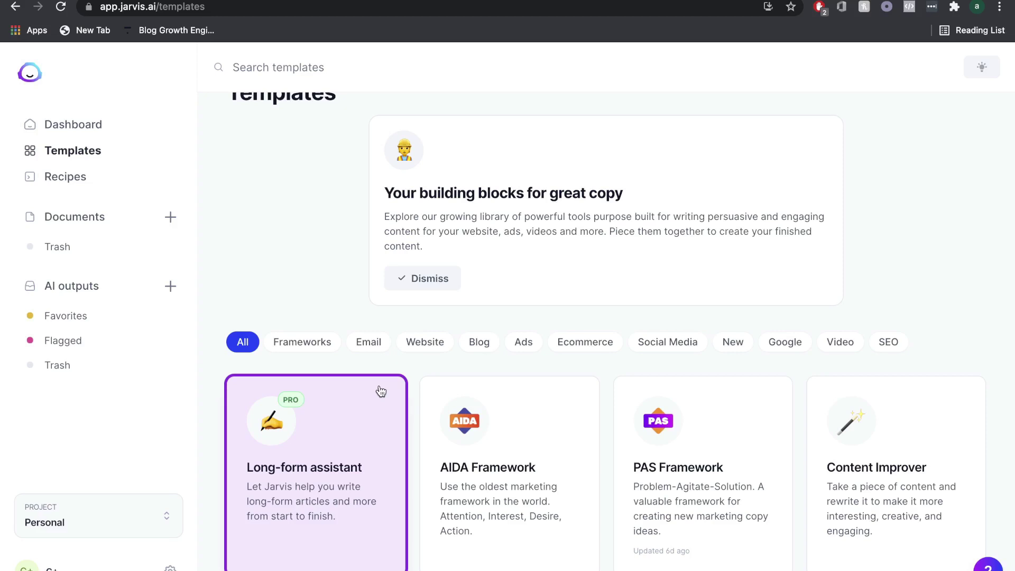
scroll(380, 391, "down", 3)
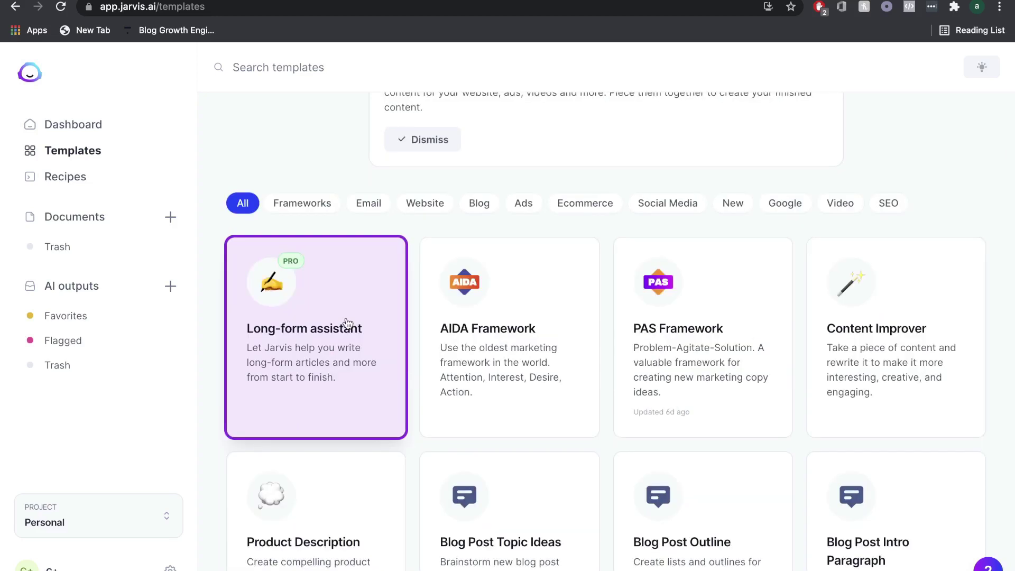
left_click(347, 322)
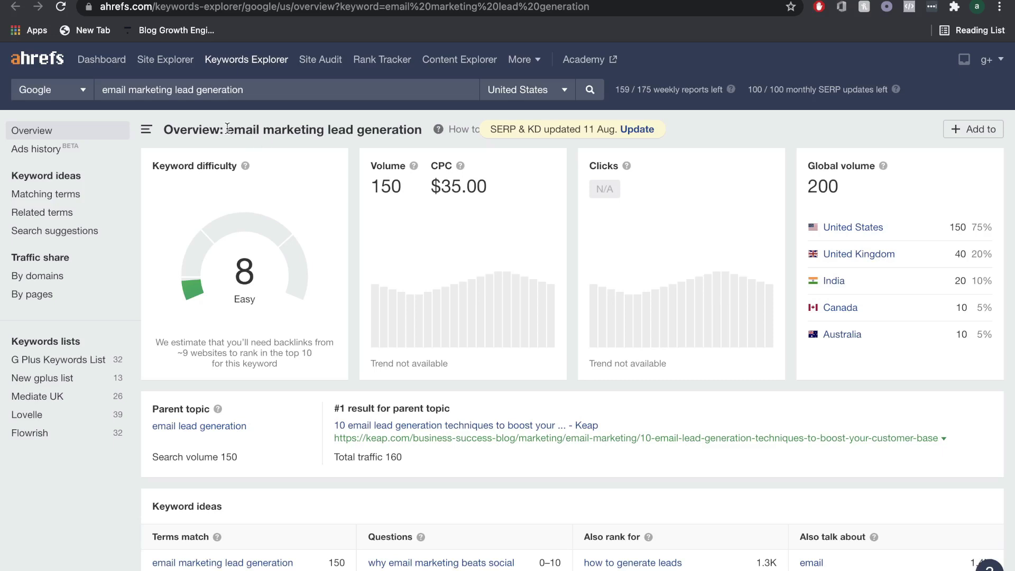
left_click_drag(227, 129, 424, 132)
key("super+c")
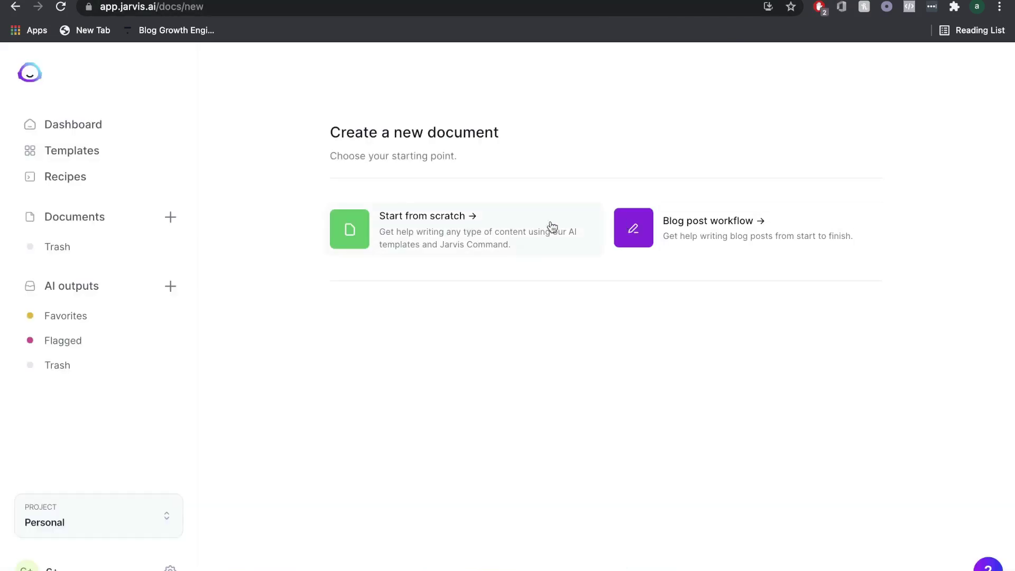
- Start the guided blog post and submit the description 'How to create email marketing campaigns for lead generation'
left_click(690, 228)
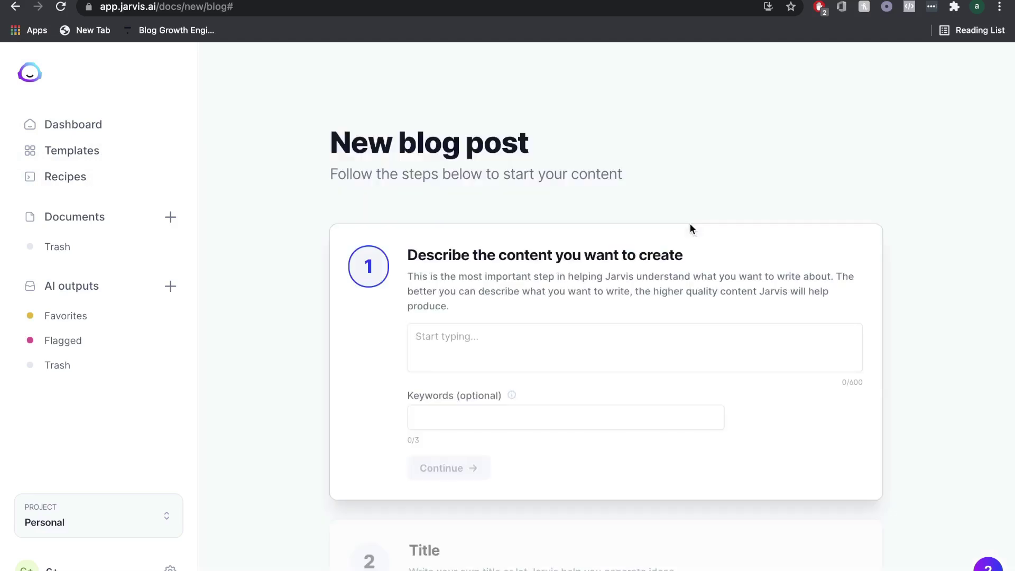
left_click(554, 347)
scroll(555, 349, "down", 1)
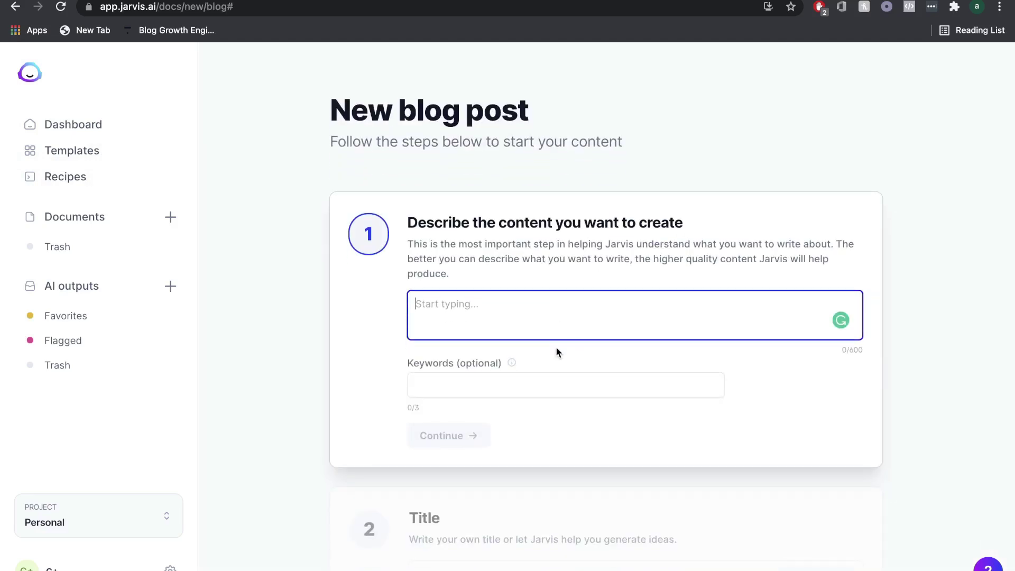
type("How to create email marketing campaigns for lead generation")
scroll(514, 312, "down", 1)
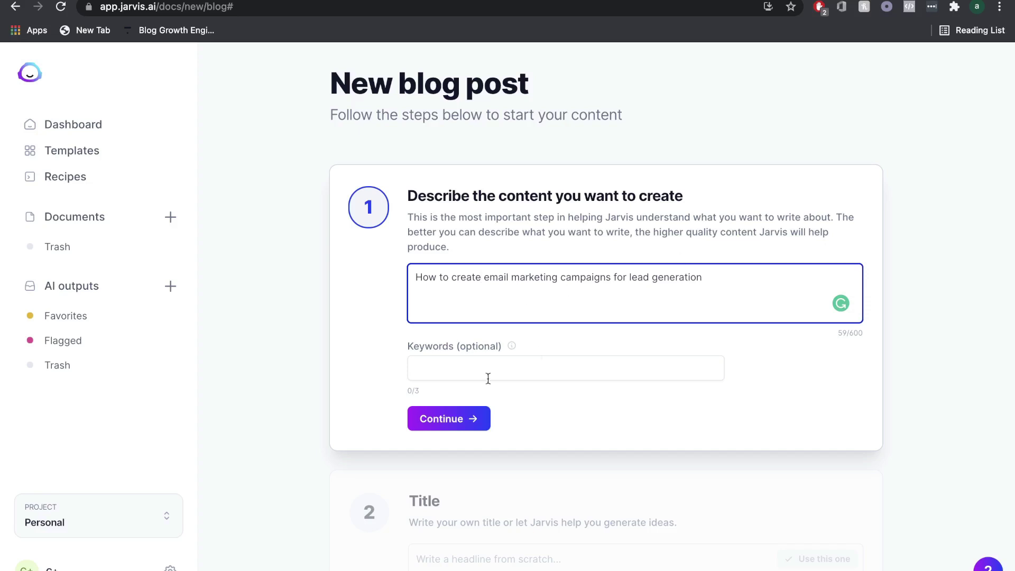
left_click(452, 418)
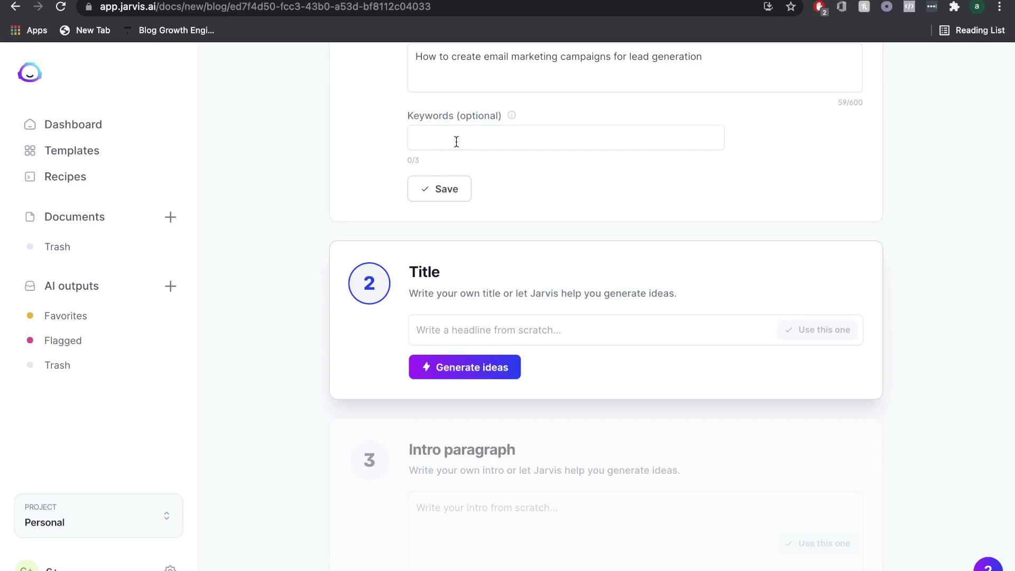
- Generate title ideas and pick '13-Steps on How to Create Email Marketing Campaigns for Lead Generation'
left_click(459, 367)
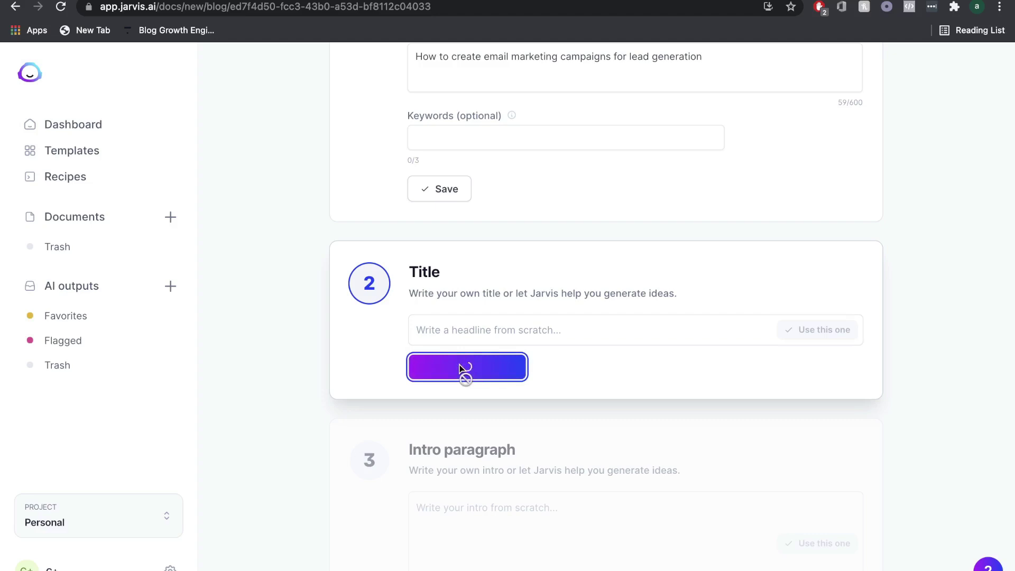
scroll(460, 365, "down", 3)
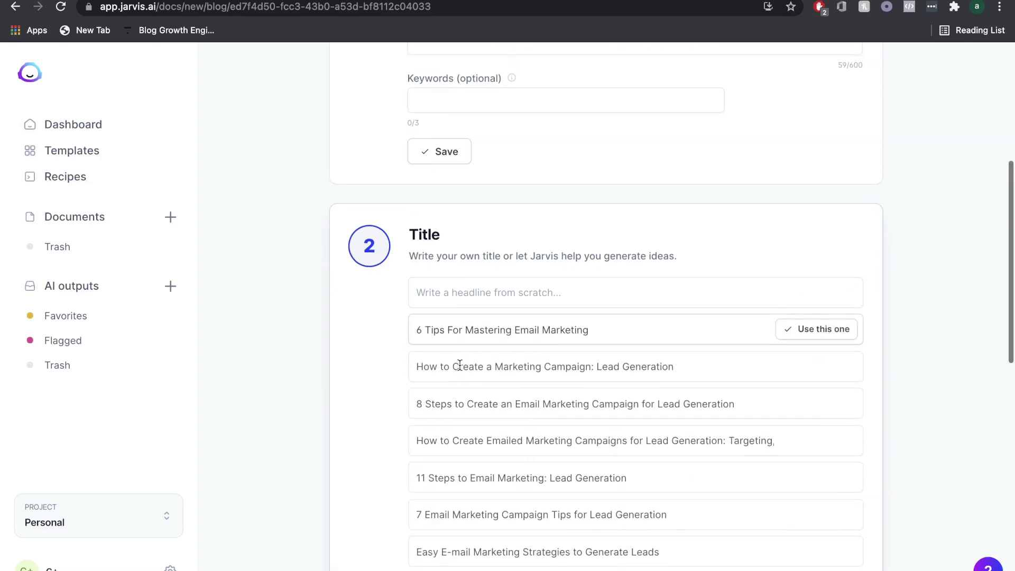
left_click(612, 356)
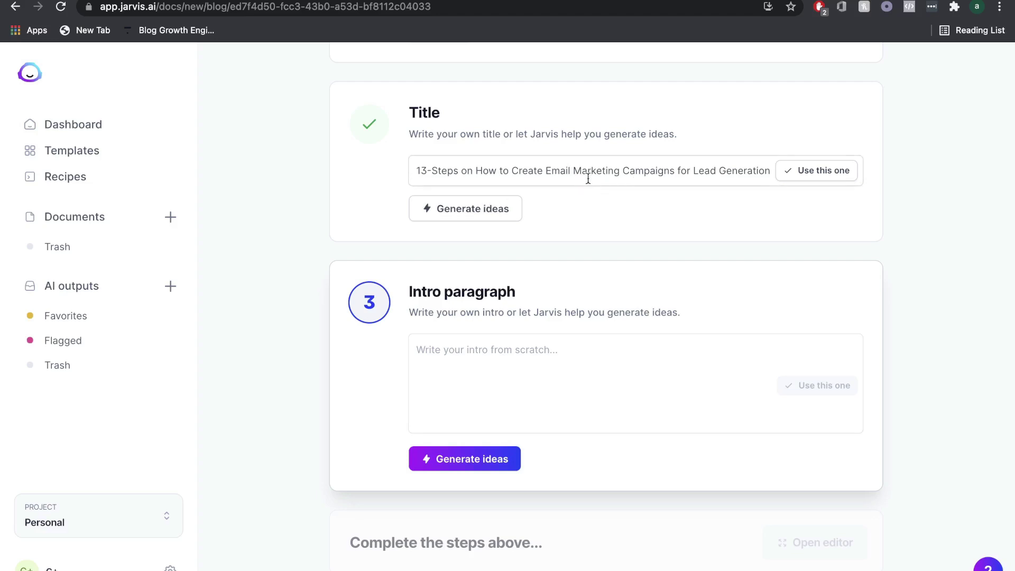
- Generate intro paragraph ideas and use the last suggested intro
scroll(509, 333, "down", 2)
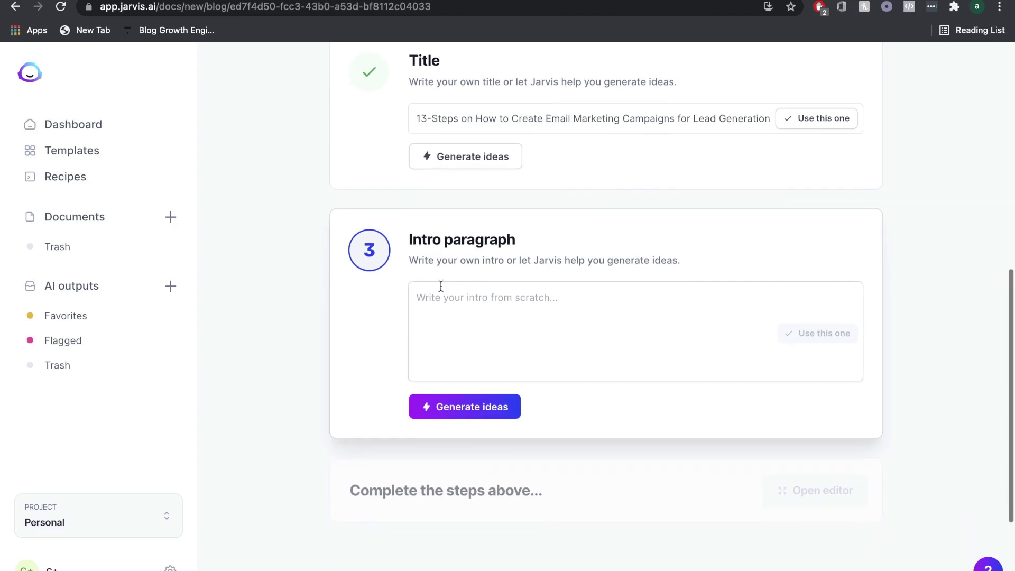
left_click(446, 411)
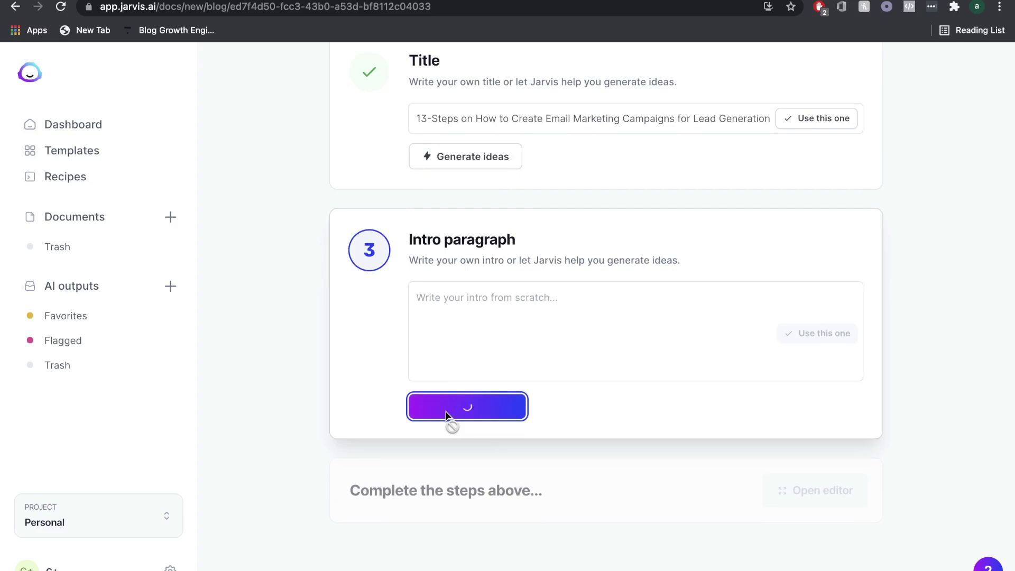
scroll(677, 458, "down", 5)
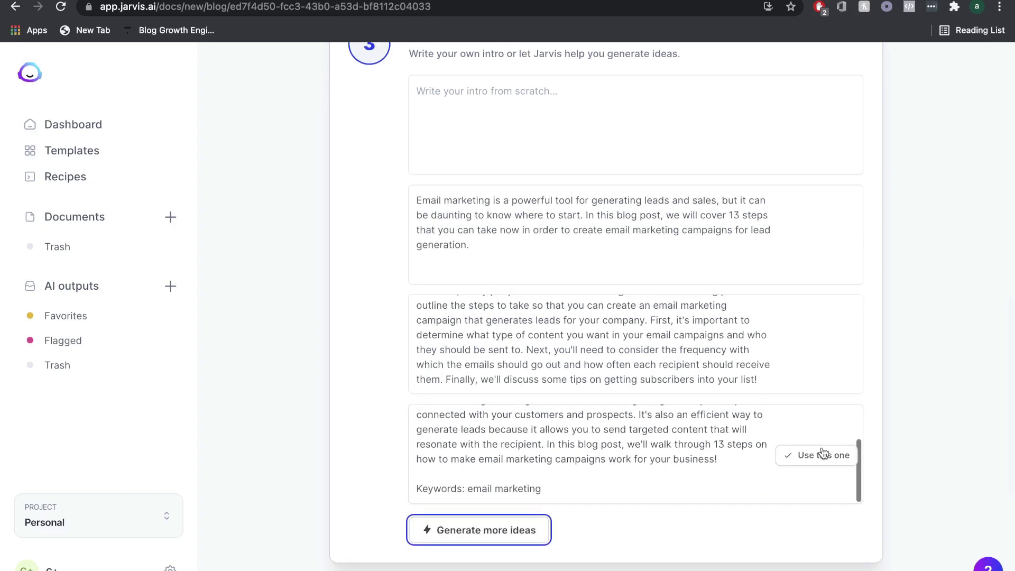
left_click(820, 455)
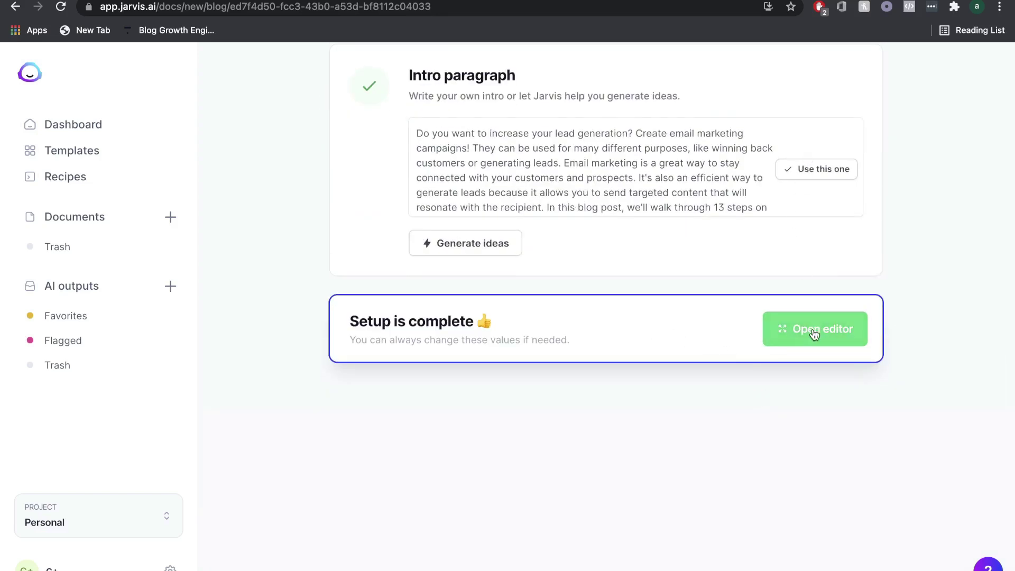
- Open the post in the editor and delete the trailing 'Keywords: email marketing' line
left_click(813, 339)
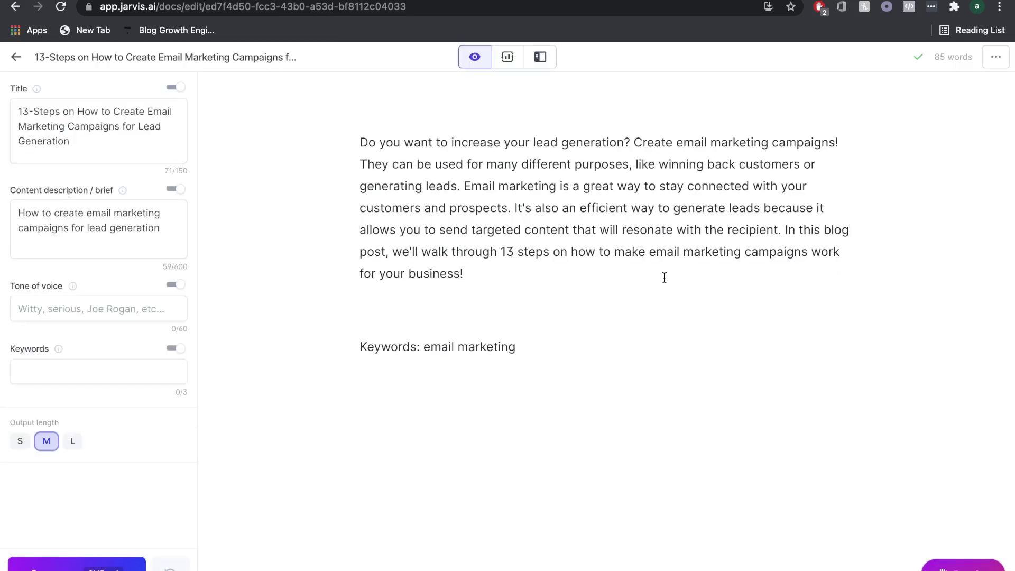
key("super+BackSpace")
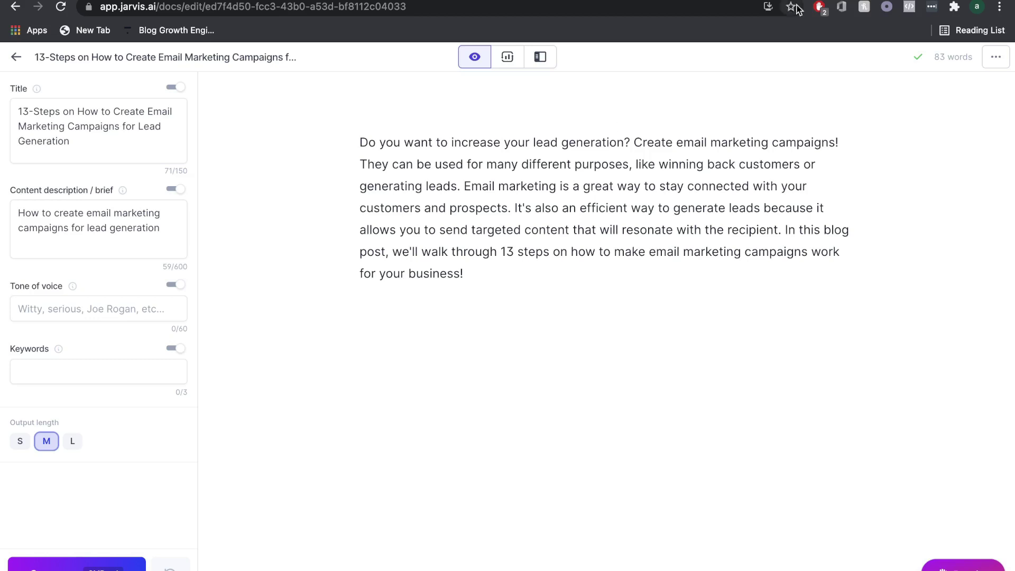
key("ctrl+Tab")
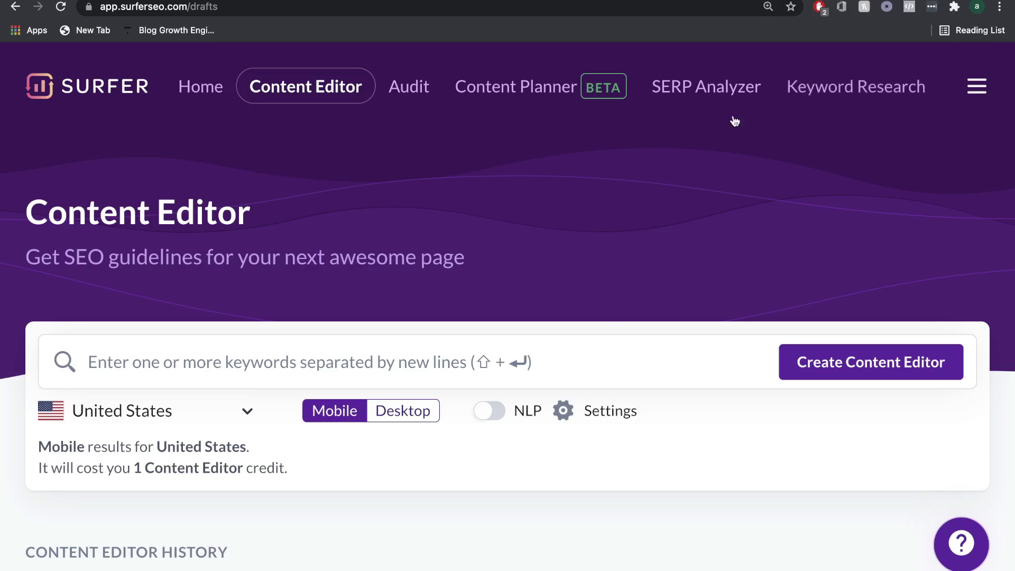
key("ctrl+shift+Tab")
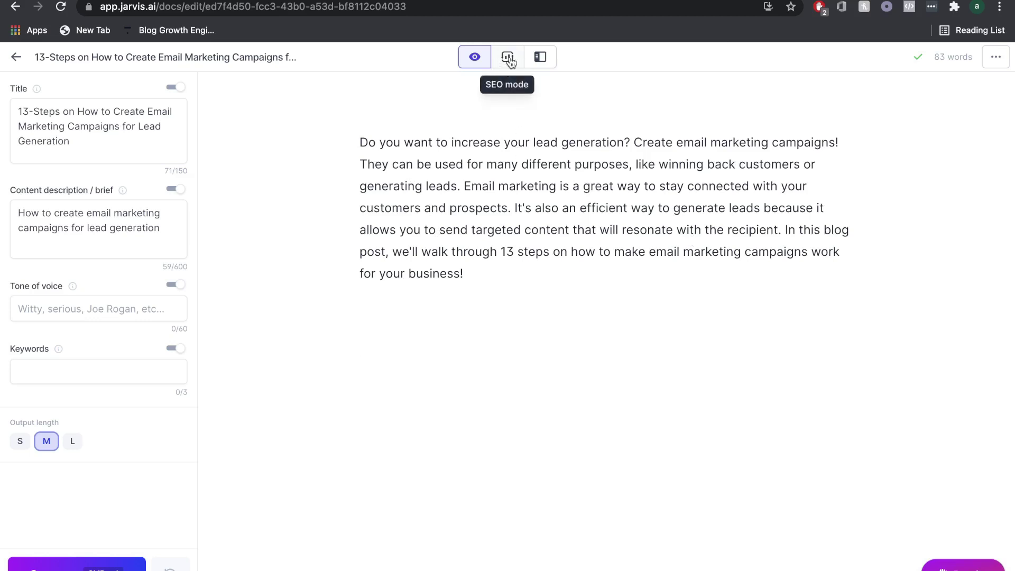
- Zoom the page in and show the Surfer SEO panel beside the 83-word draft
key("super+equal")
key("super+equal")
key("super+equal")
key("super+equal")
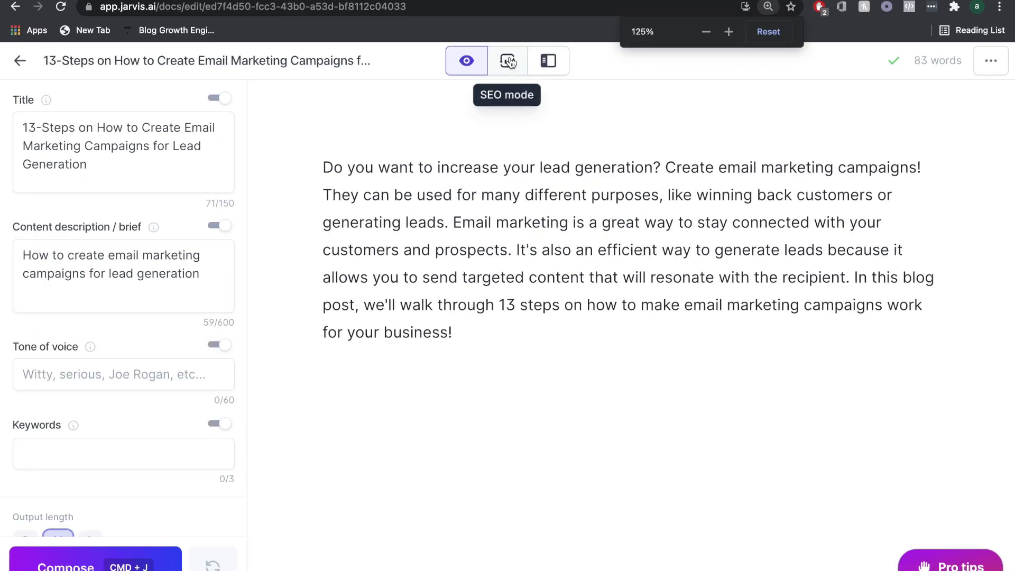
left_click(679, 77)
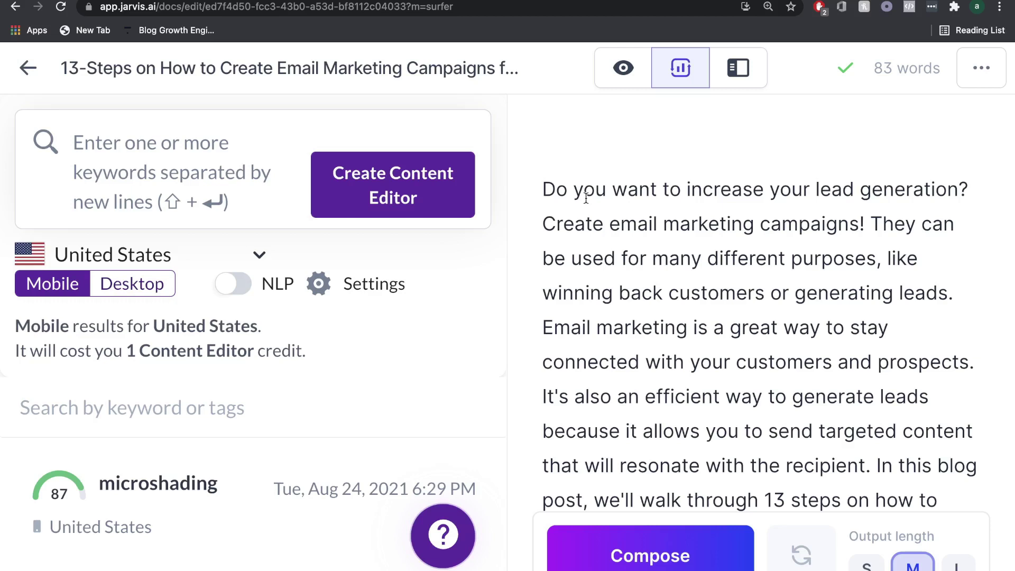
- Create a Surfer content editor for the keyword 'email marketing lead generation'
left_click(175, 173)
key("super+v")
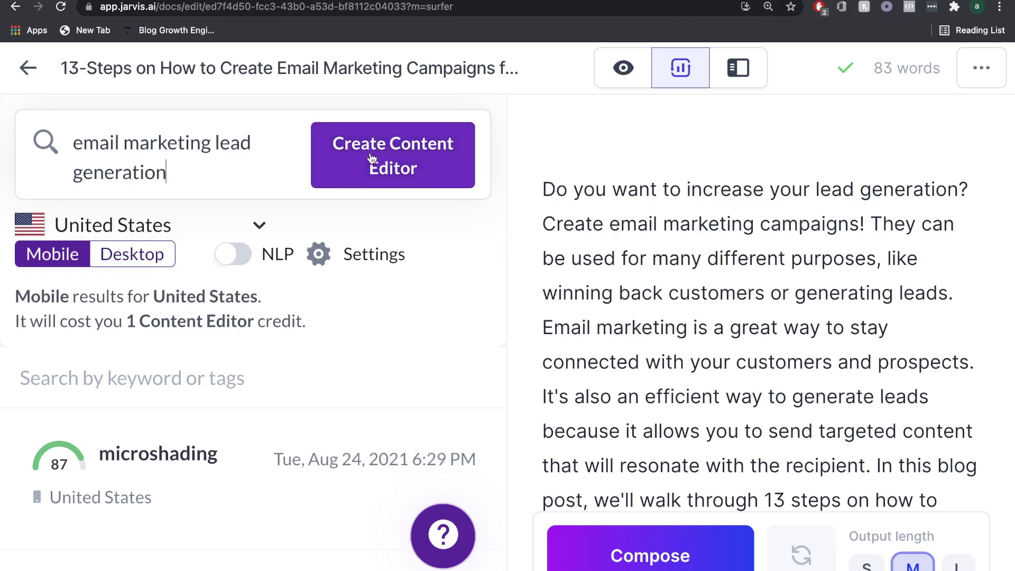
left_click(420, 158)
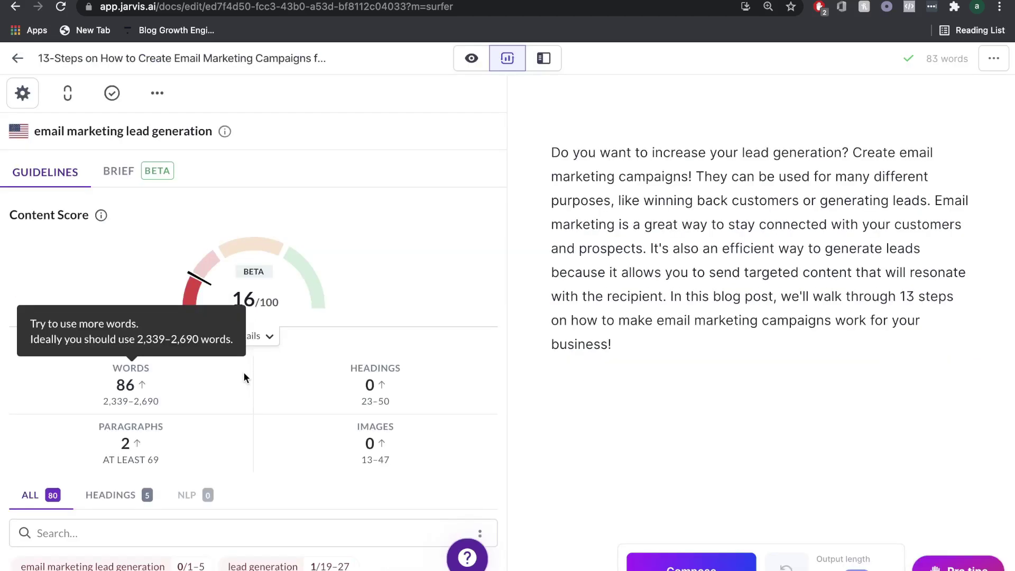
- Review the guidelines: score 16/100, 2,339–2,690 words, 23–50 headings, 13–47 images
mouse_move(293, 265)
scroll(293, 265, "down", 1)
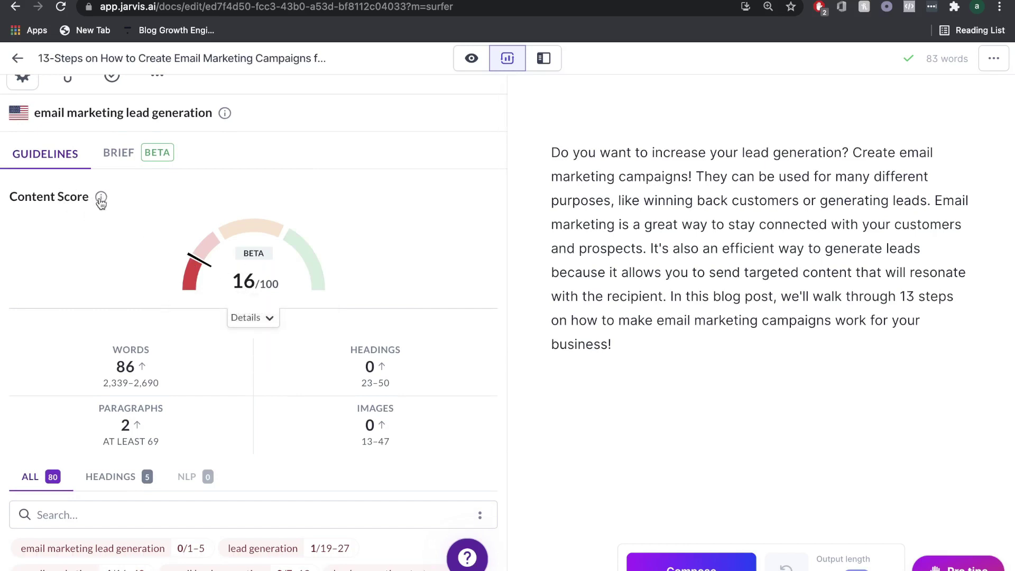
mouse_move(182, 262)
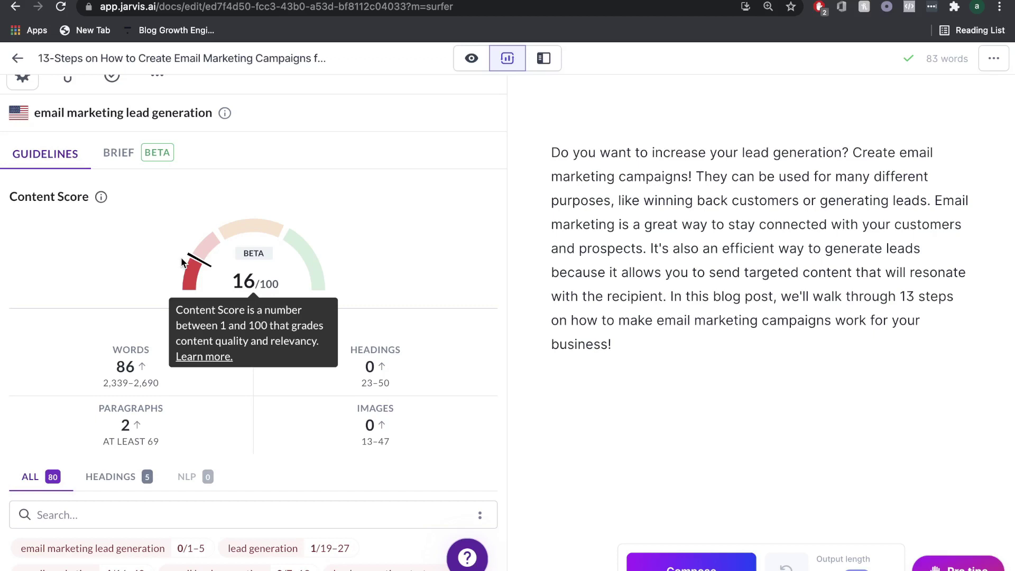
scroll(182, 262, "down", 1)
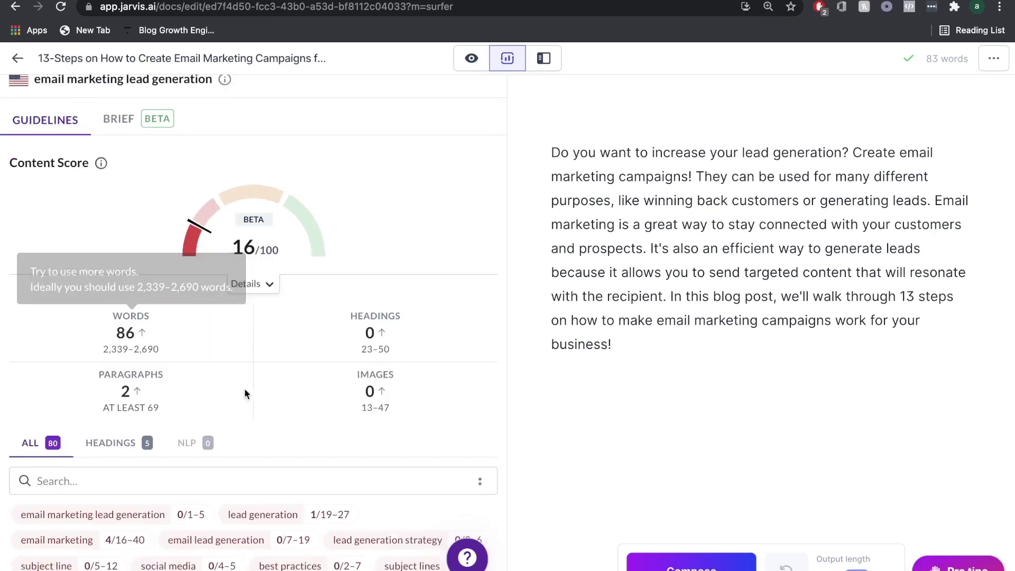
mouse_move(131, 320)
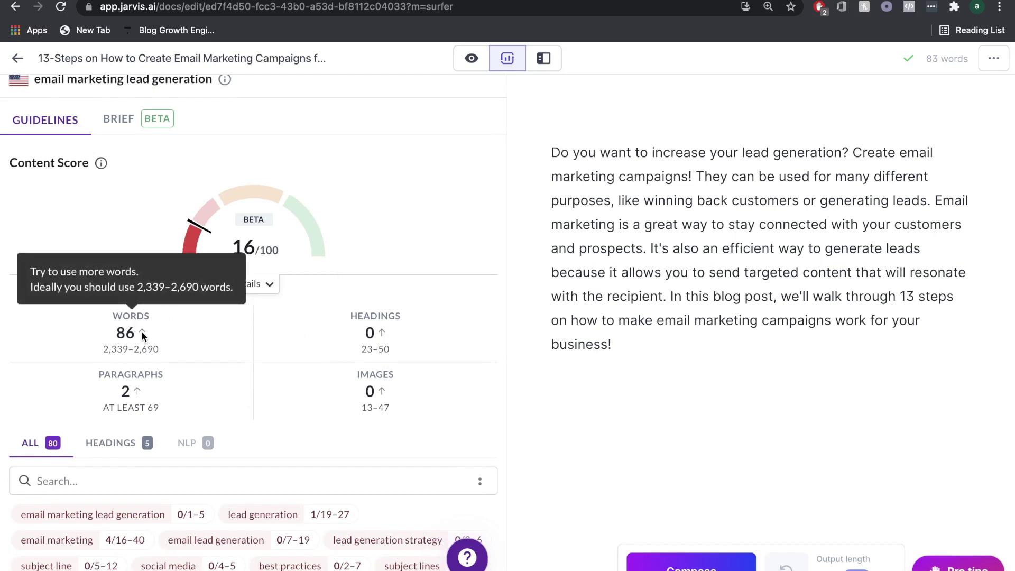
left_click_drag(103, 350, 148, 351)
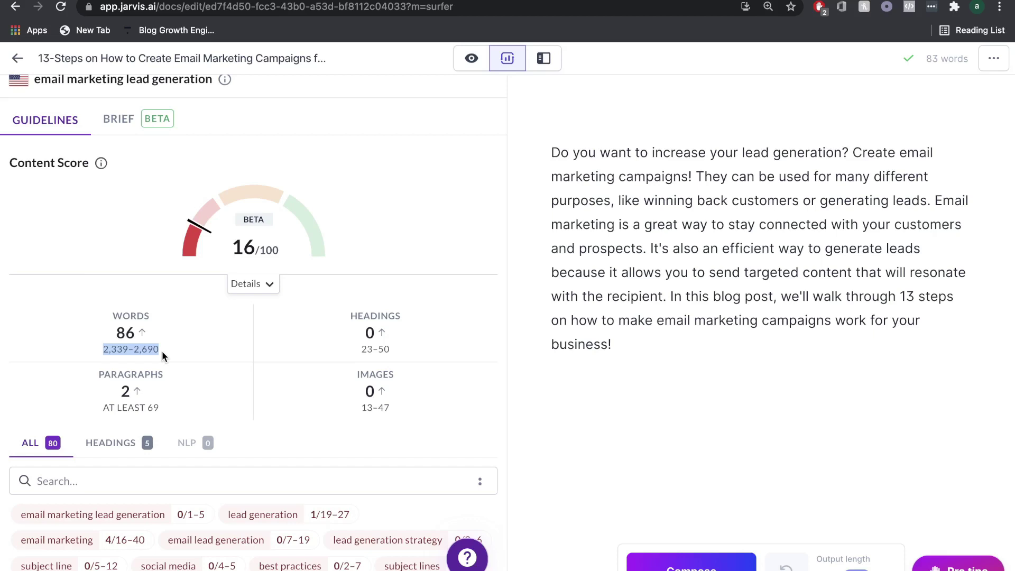
scroll(159, 159, "up", 1)
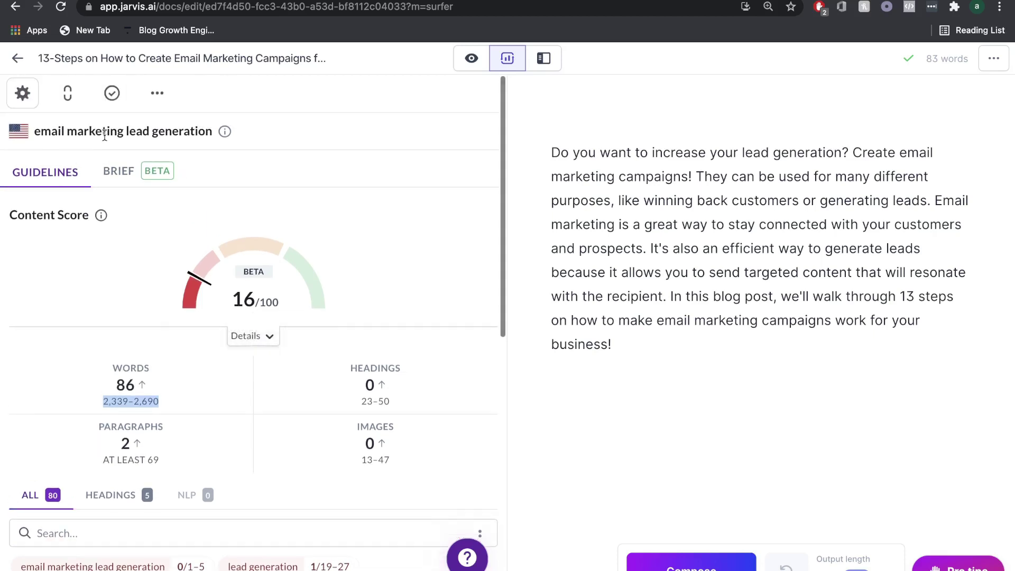
mouse_move(112, 410)
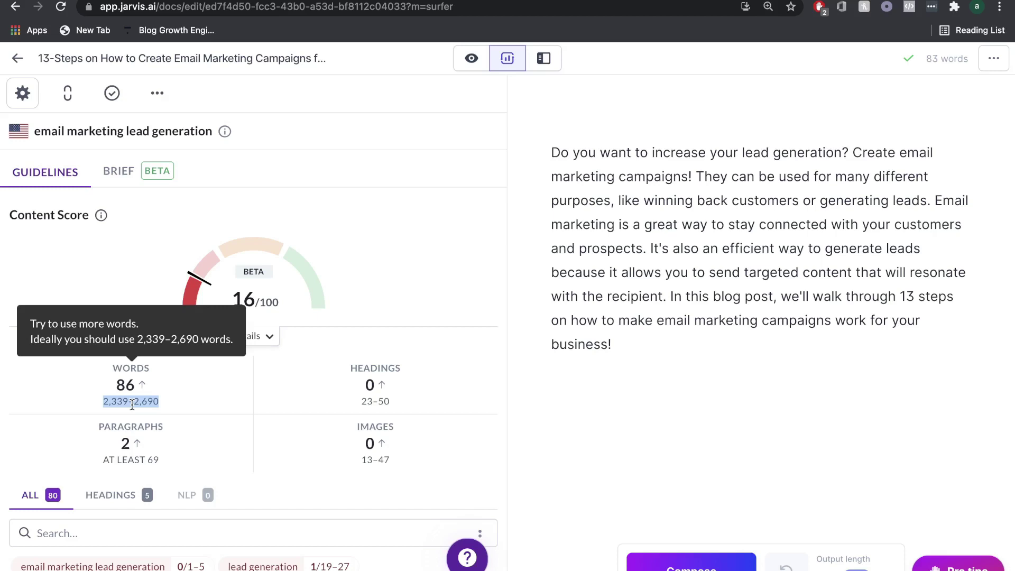
scroll(364, 381, "down", 1)
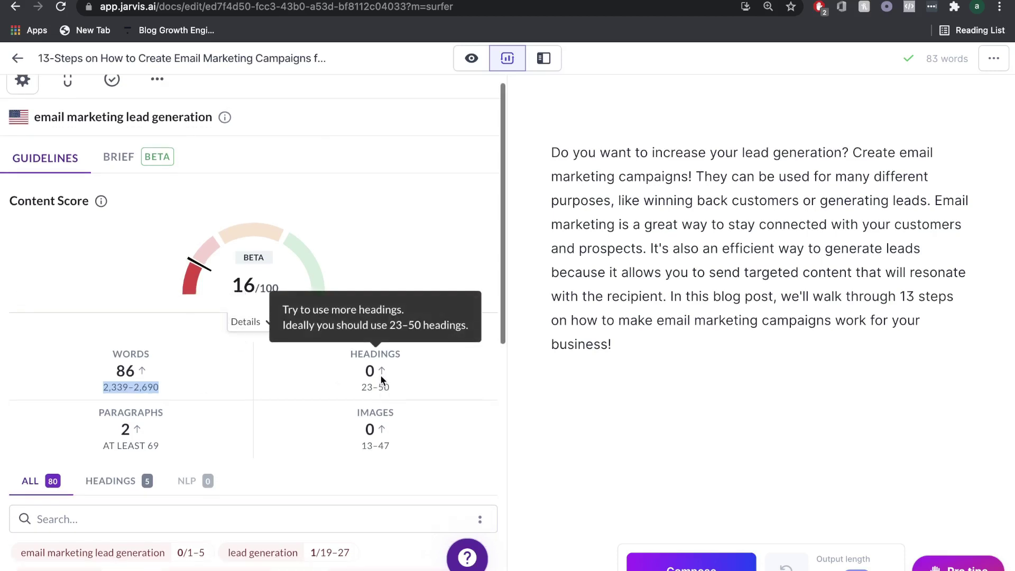
scroll(378, 386, "down", 3)
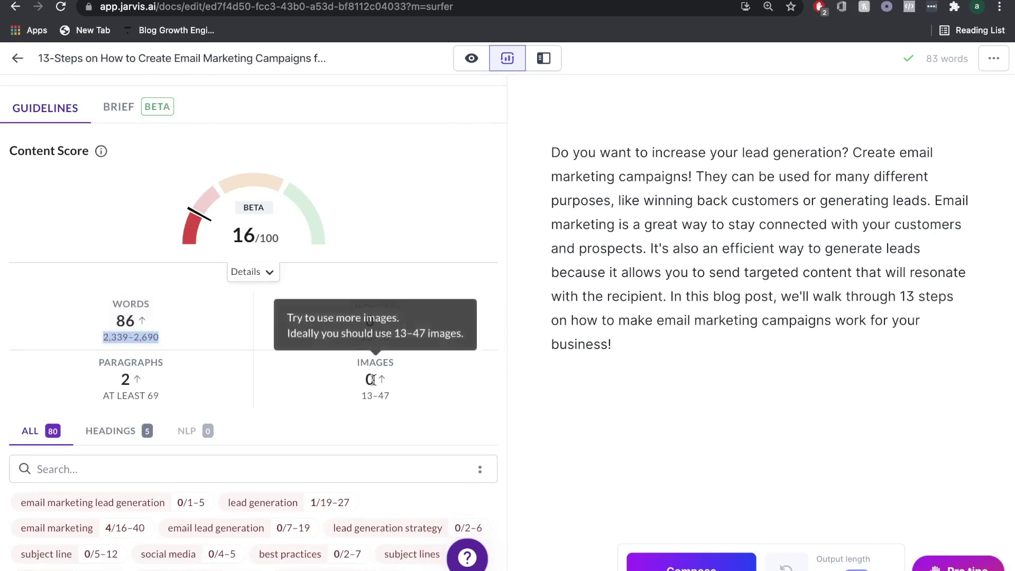
scroll(373, 380, "down", 4)
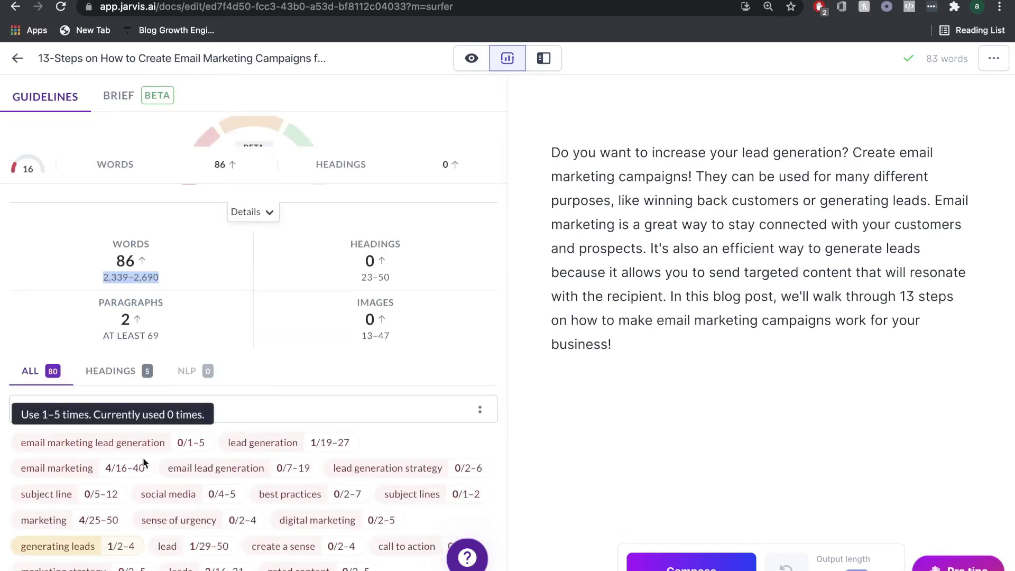
- Scroll the guideline terms to the 'email marketing lead generation' examples, used 0 of 1–5 times
scroll(143, 464, "up", 1)
scroll(174, 427, "down", 2)
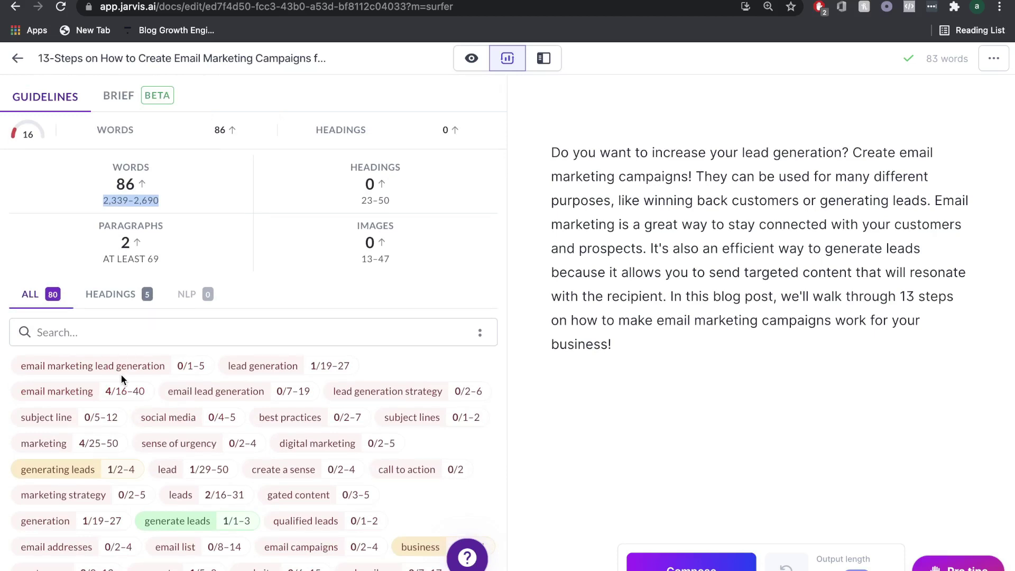
scroll(121, 374, "down", 1)
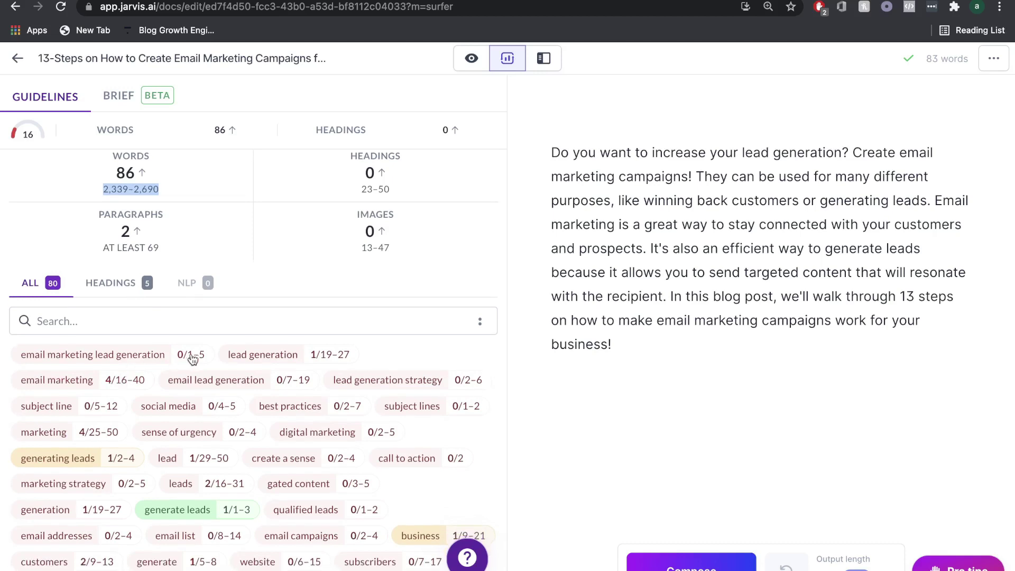
mouse_move(194, 357)
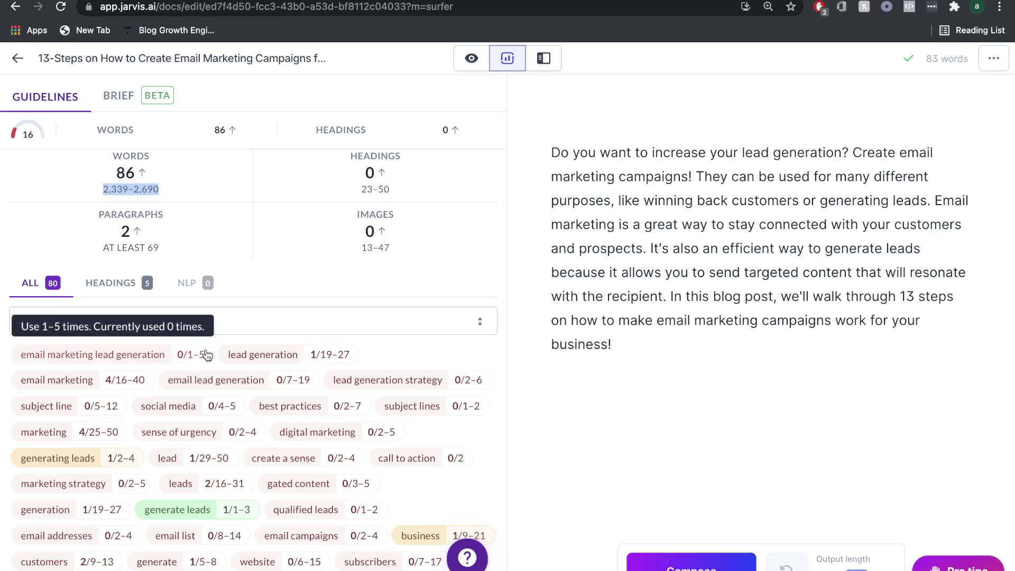
scroll(206, 355, "down", 1)
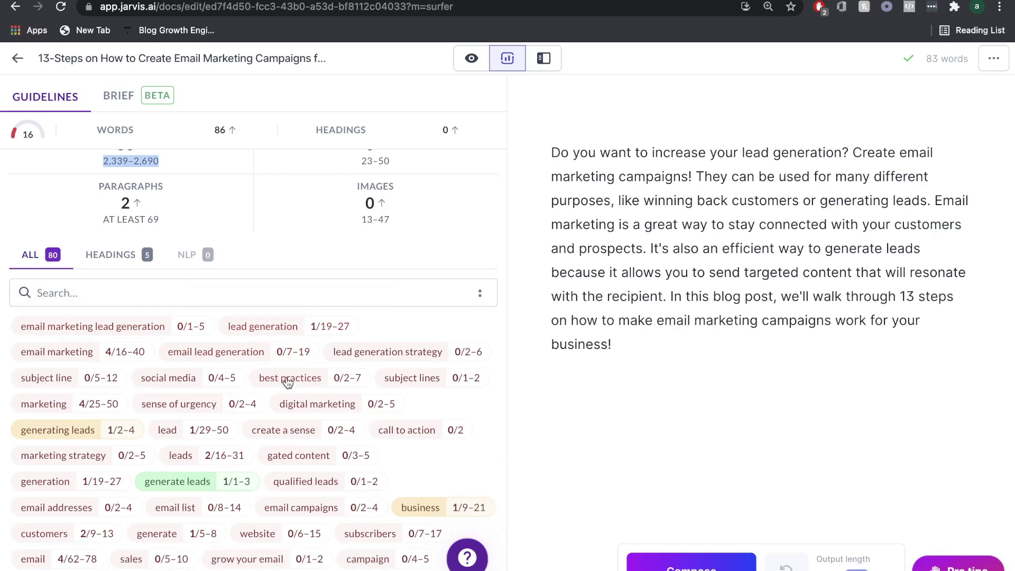
scroll(238, 339, "down", 1)
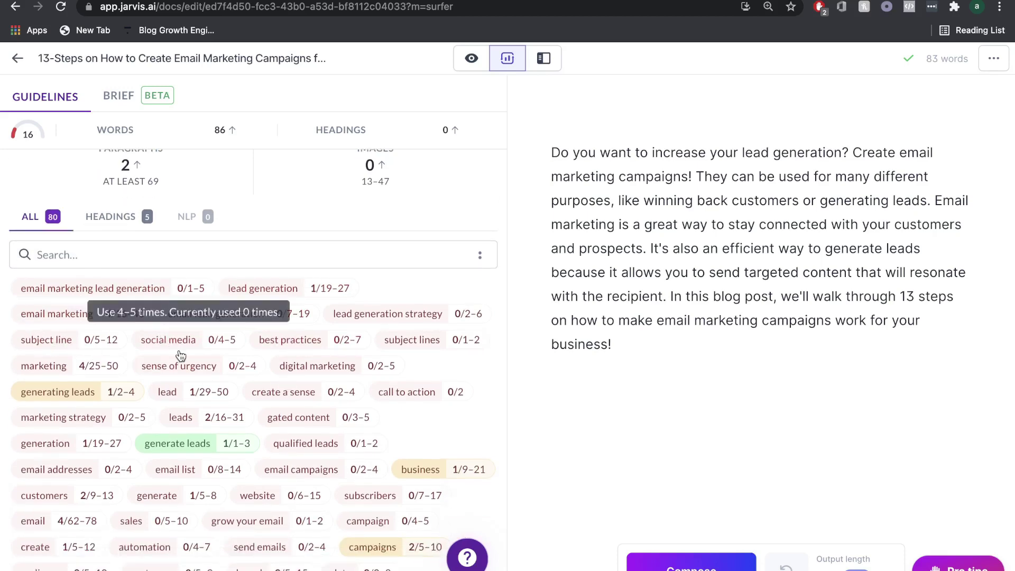
scroll(192, 365, "down", 2)
scroll(213, 435, "down", 3)
scroll(208, 475, "up", 8)
scroll(208, 370, "up", 3)
scroll(143, 363, "down", 3)
- Read the usage examples for the 'lead generation' keyword, advancing to example 2/5
left_click(125, 370)
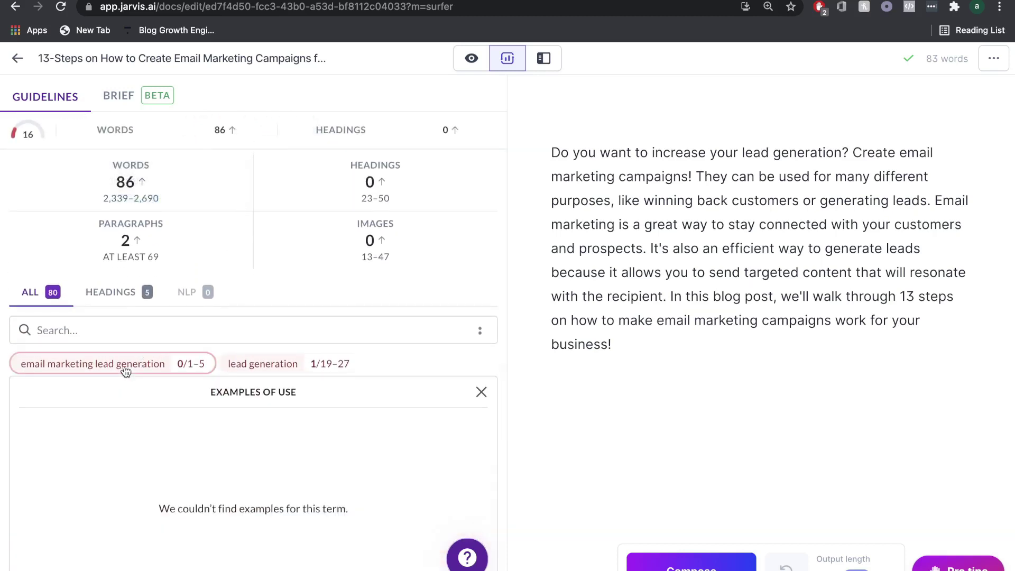
scroll(168, 373, "down", 1)
left_click(262, 309)
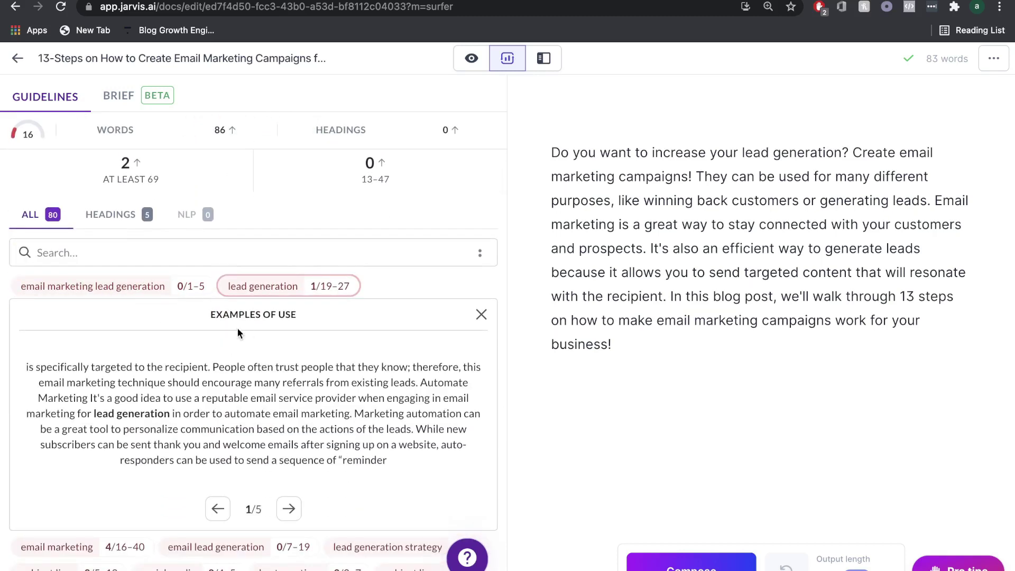
left_click_drag(210, 315, 299, 321)
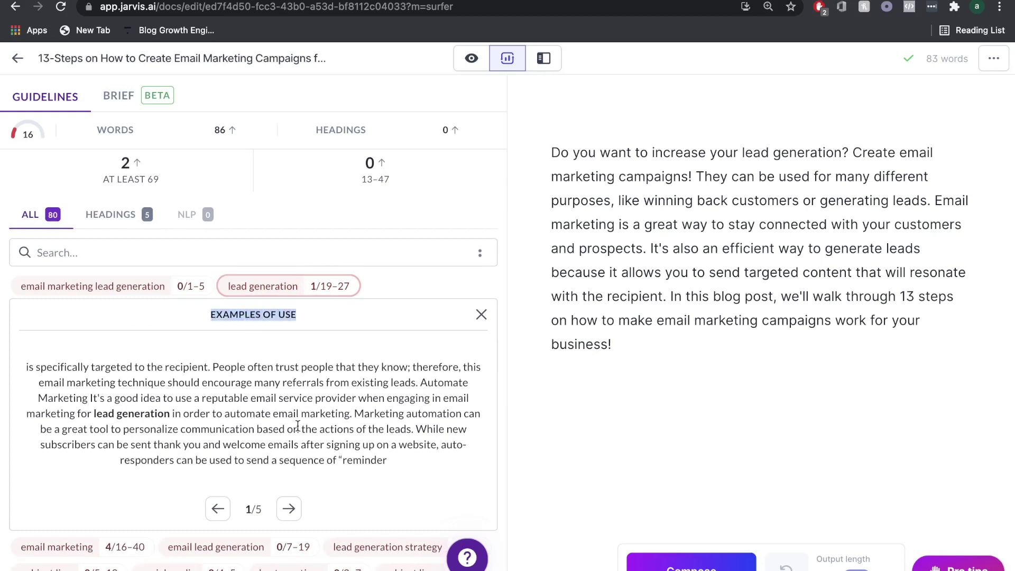
scroll(294, 393, "down", 1)
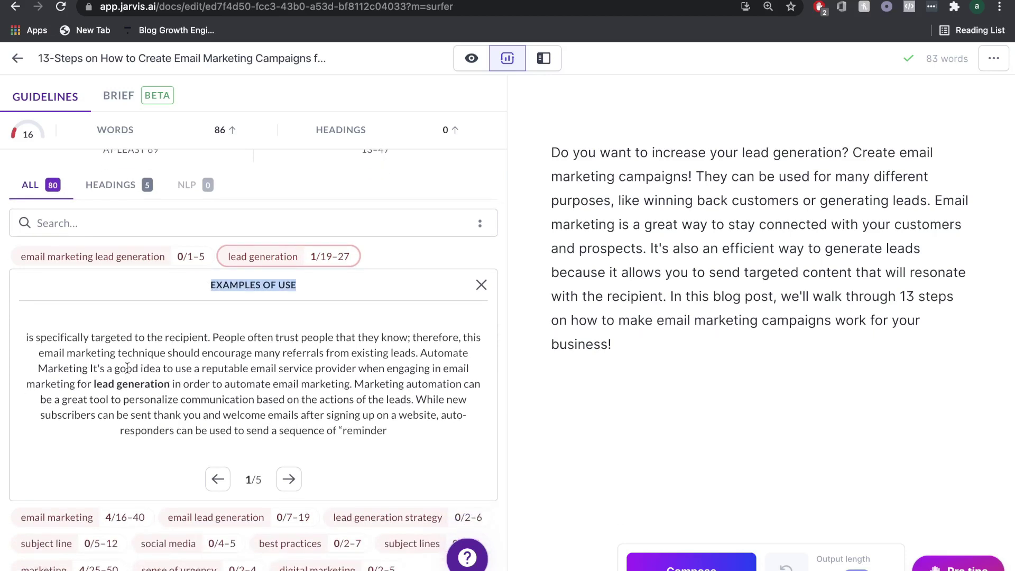
left_click_drag(416, 444, 69, 367)
left_click(288, 479)
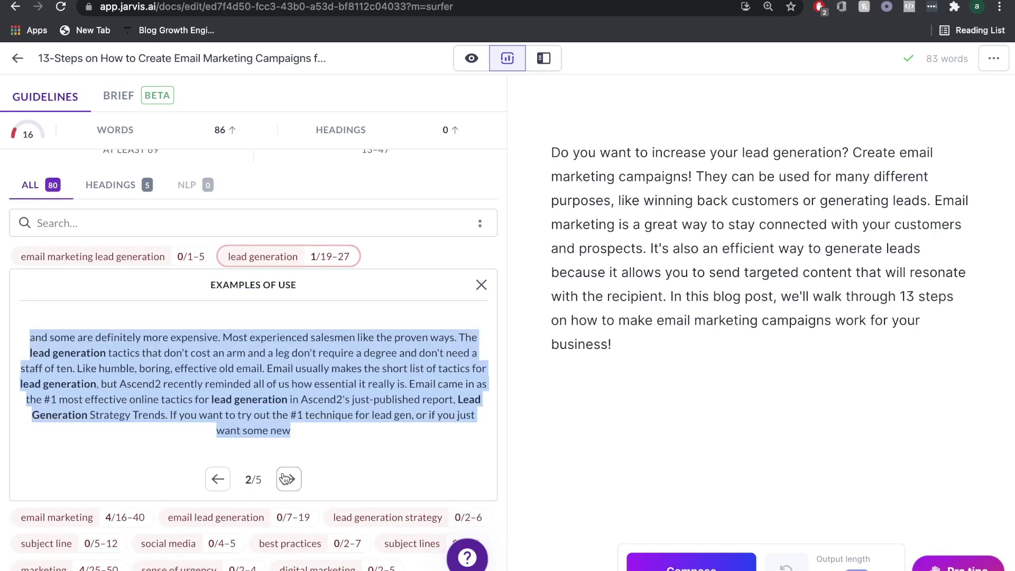
- Close Examples of Use and scroll back to the 16/100 content score overview
left_click(481, 285)
scroll(247, 350, "down", 1)
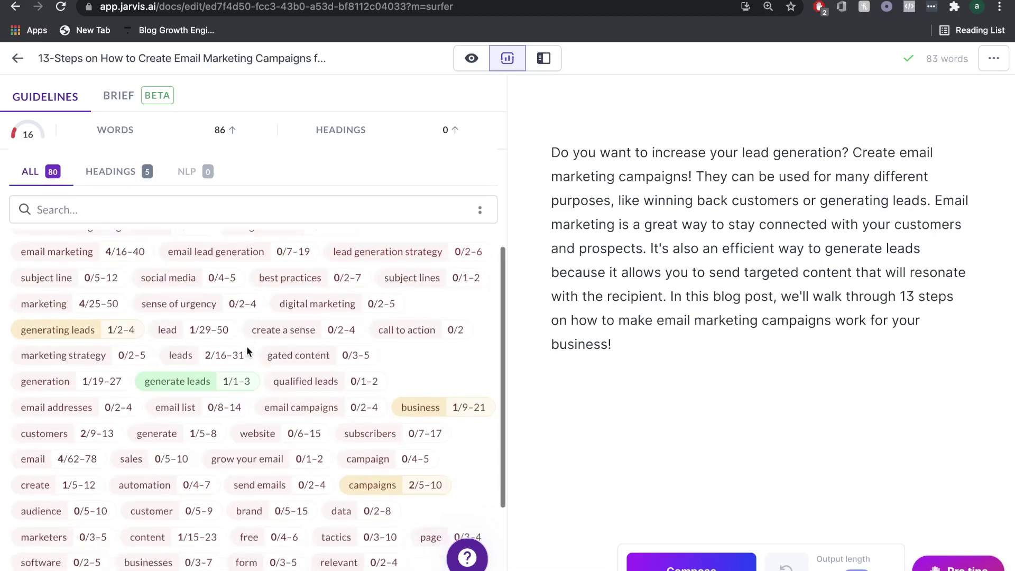
scroll(247, 350, "down", 1)
scroll(247, 345, "up", 6)
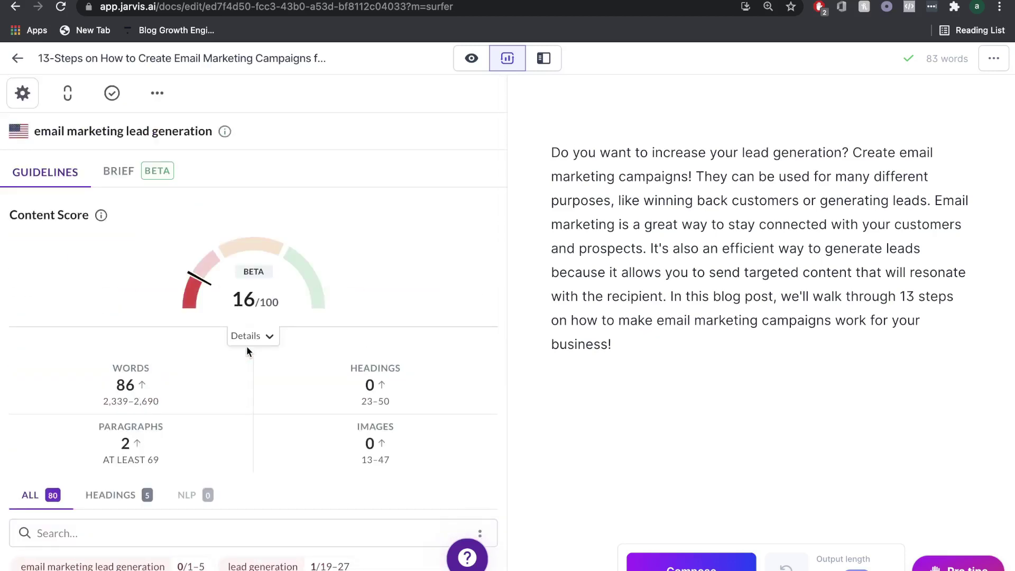
scroll(287, 340, "down", 4)
scroll(286, 341, "up", 3)
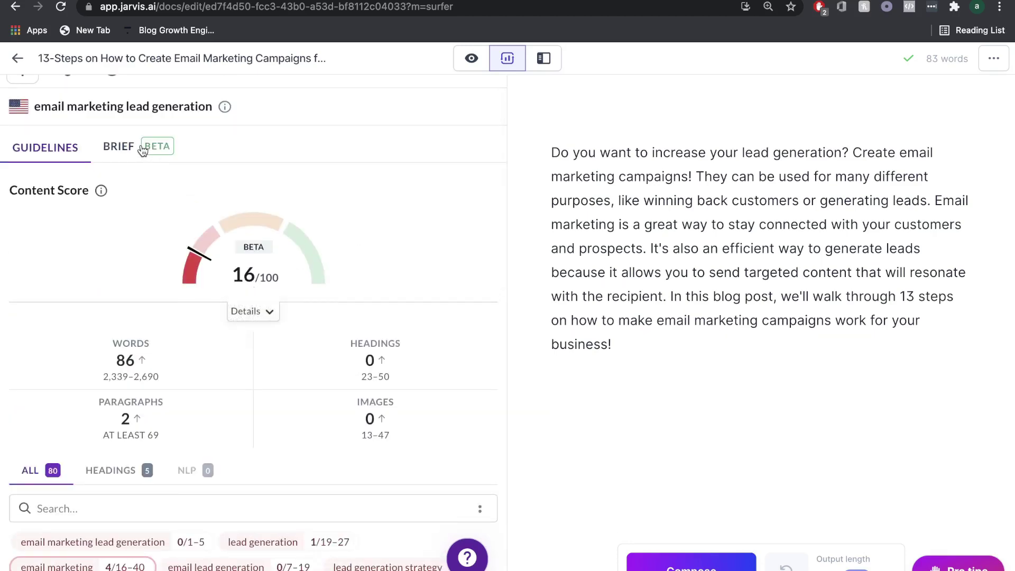
- In the Brief tab, read the H1 suggestion 'Effectiveness of email marketing for lead generation'
left_click(142, 149)
left_click(205, 225)
left_click(205, 225)
scroll(71, 206, "down", 1)
scroll(115, 179, "down", 1)
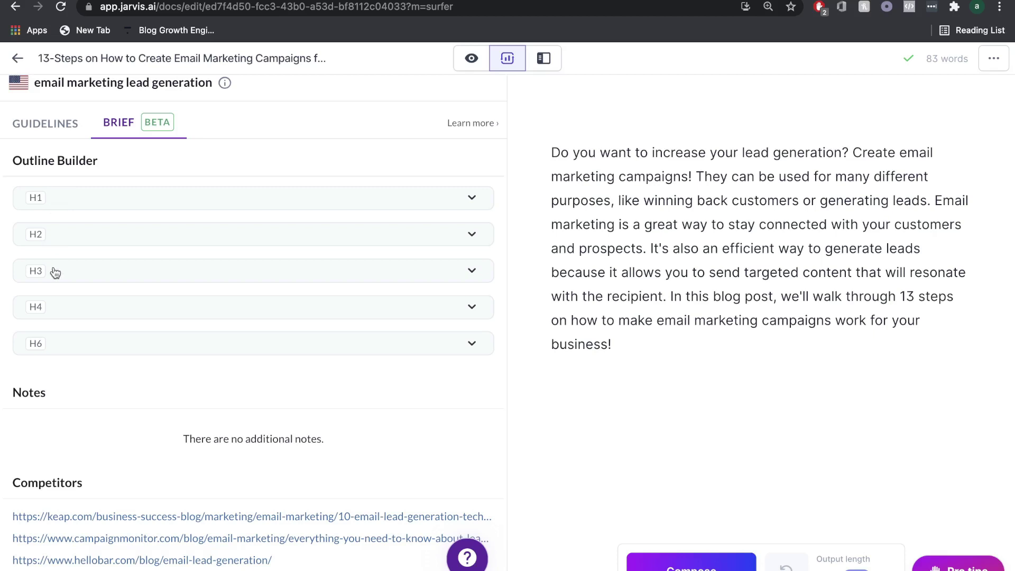
left_click(105, 198)
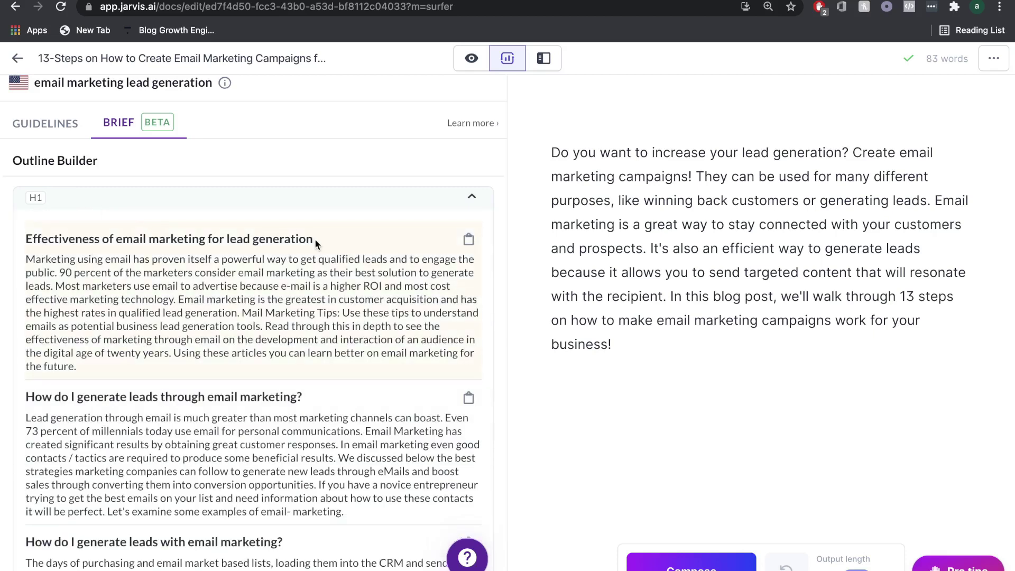
left_click_drag(322, 239, 25, 236)
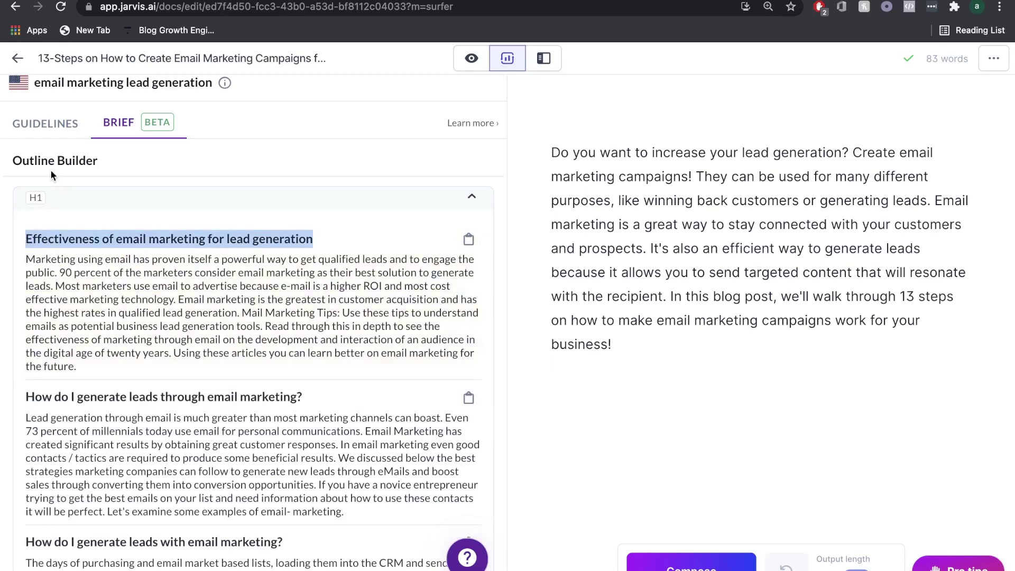
scroll(407, 366, "down", 3)
scroll(406, 366, "down", 5)
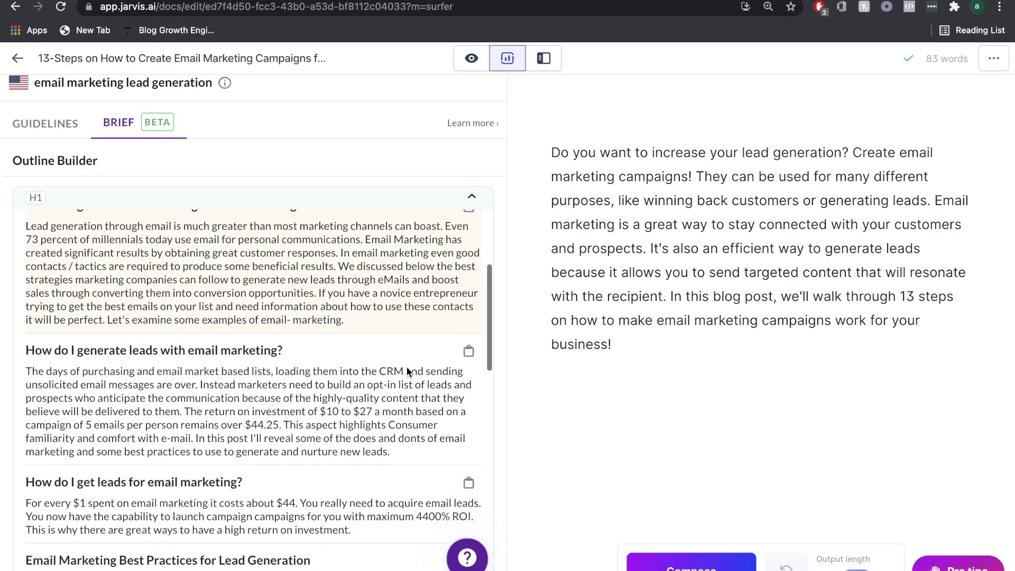
scroll(407, 367, "up", 8)
left_click(471, 197)
- Expand and collapse the H2, H3 and H4 outline rows to read their suggestions
left_click(234, 240)
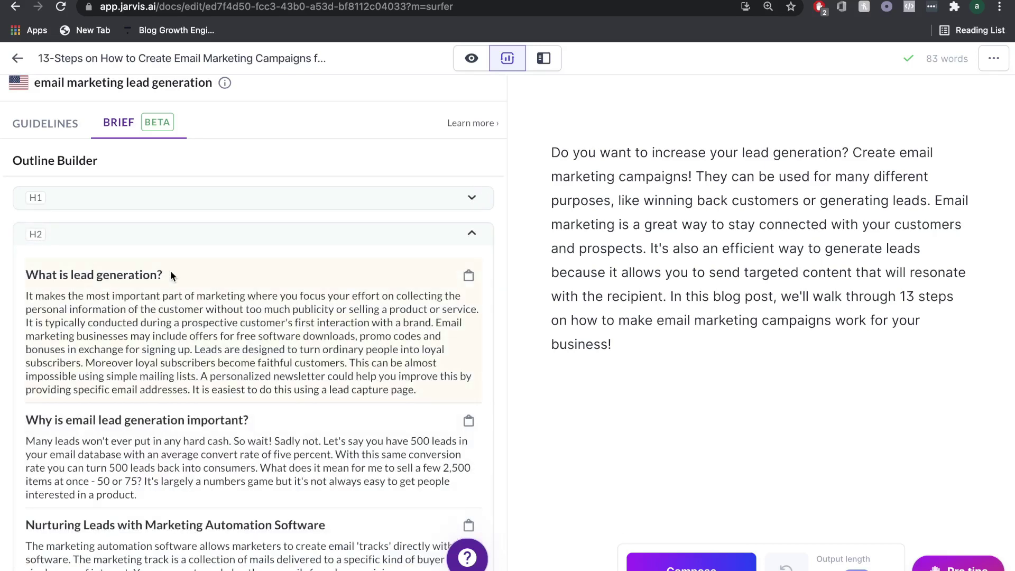
left_click(468, 232)
left_click(284, 274)
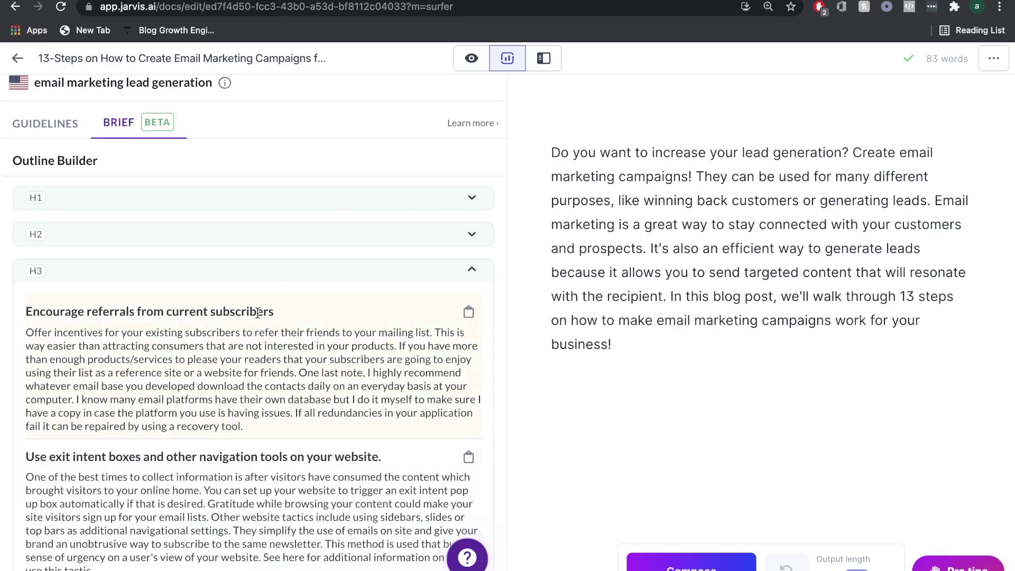
scroll(257, 313, "down", 2)
scroll(257, 312, "up", 2)
scroll(351, 328, "down", 4)
left_click(471, 270)
left_click(455, 306)
left_click(468, 305)
scroll(365, 324, "down", 2)
scroll(369, 324, "up", 4)
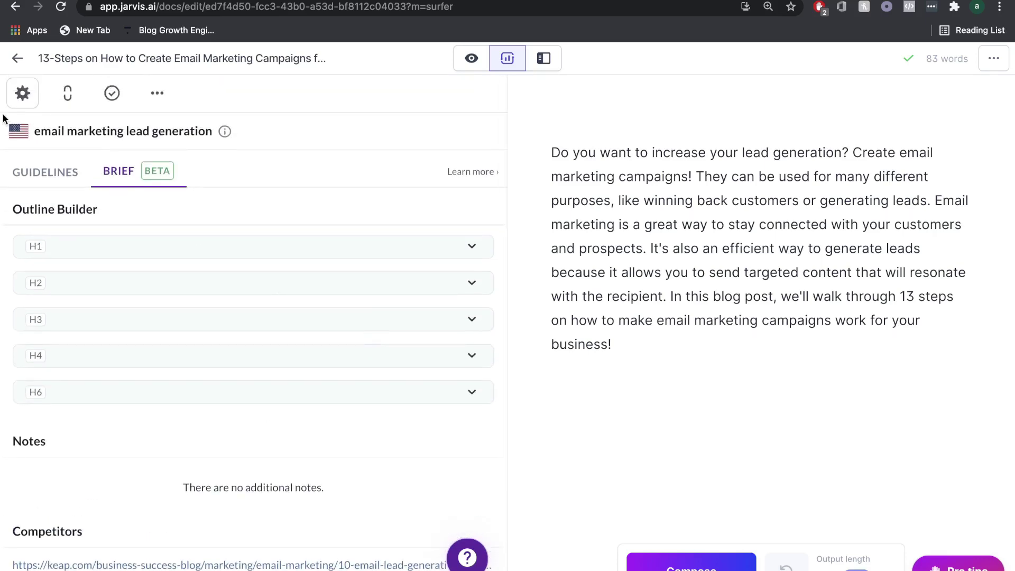
- Add a new line after 'business!' in the intro and expand the Brief's H1 suggestions
left_click(45, 172)
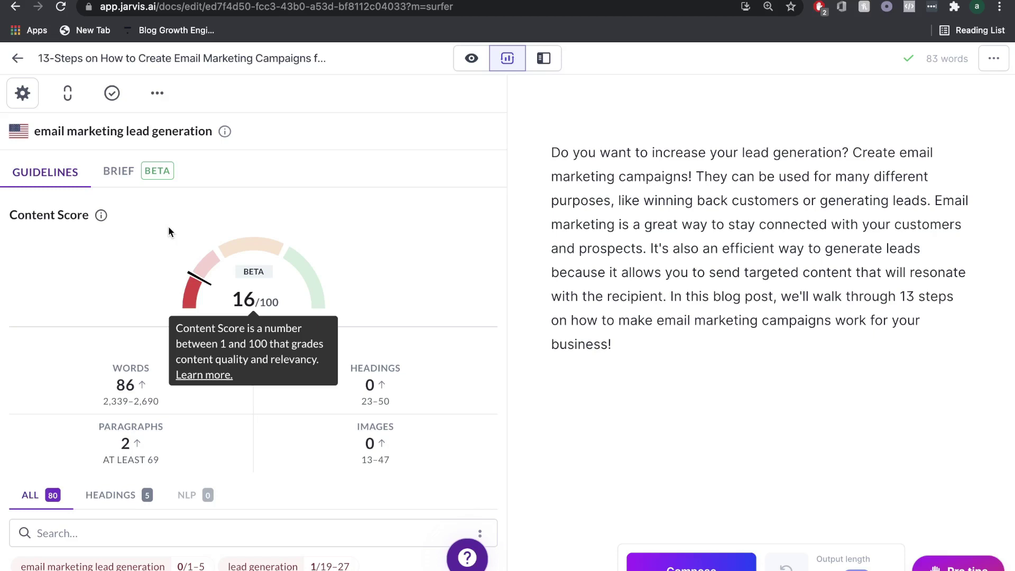
left_click(633, 348)
key("Return")
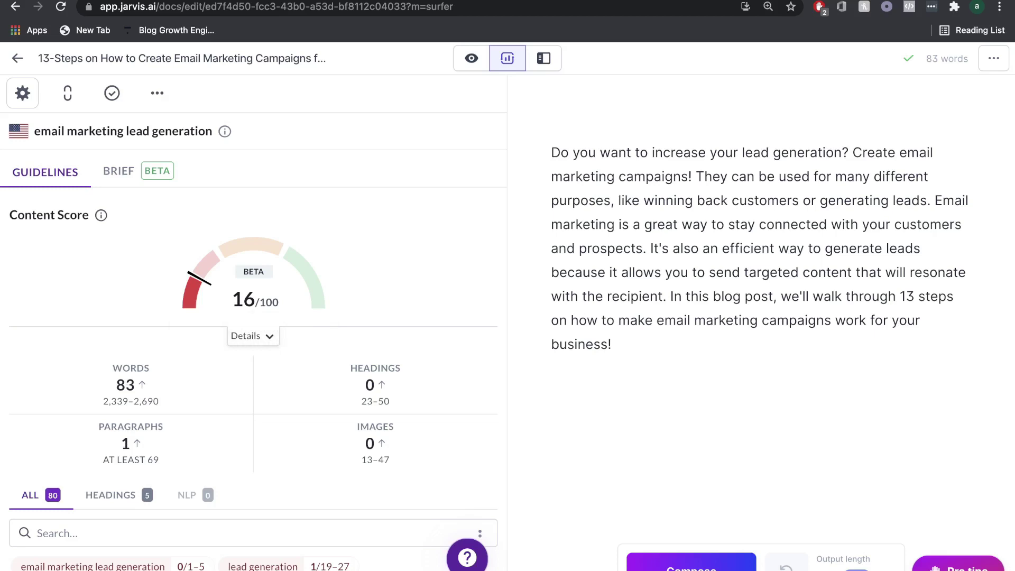
left_click(119, 171)
left_click(205, 254)
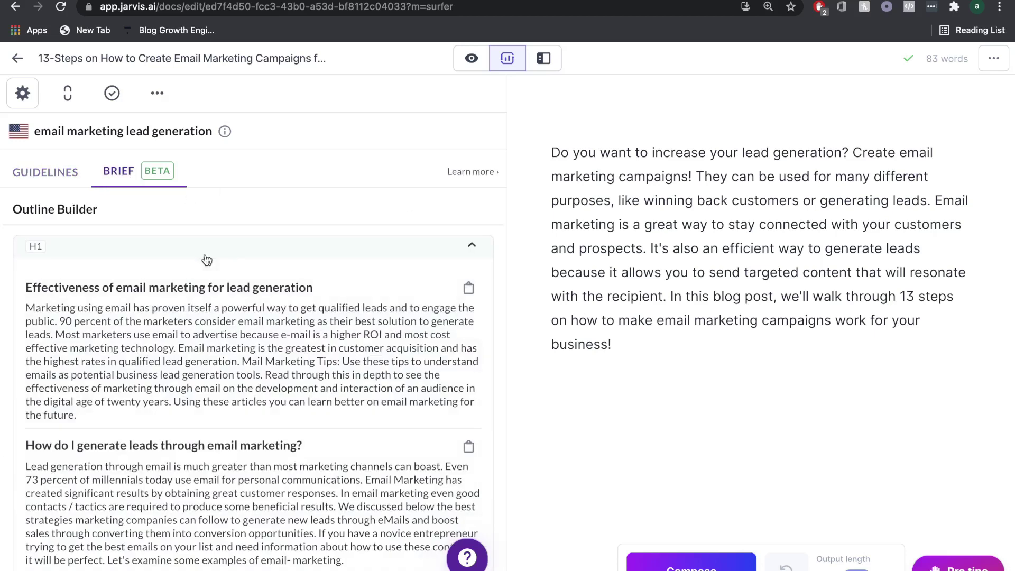
- Paste the heading 'Effectiveness of email marketing for lead generation' below the intro paragraph
triple_click(139, 282)
key("ctrl+c")
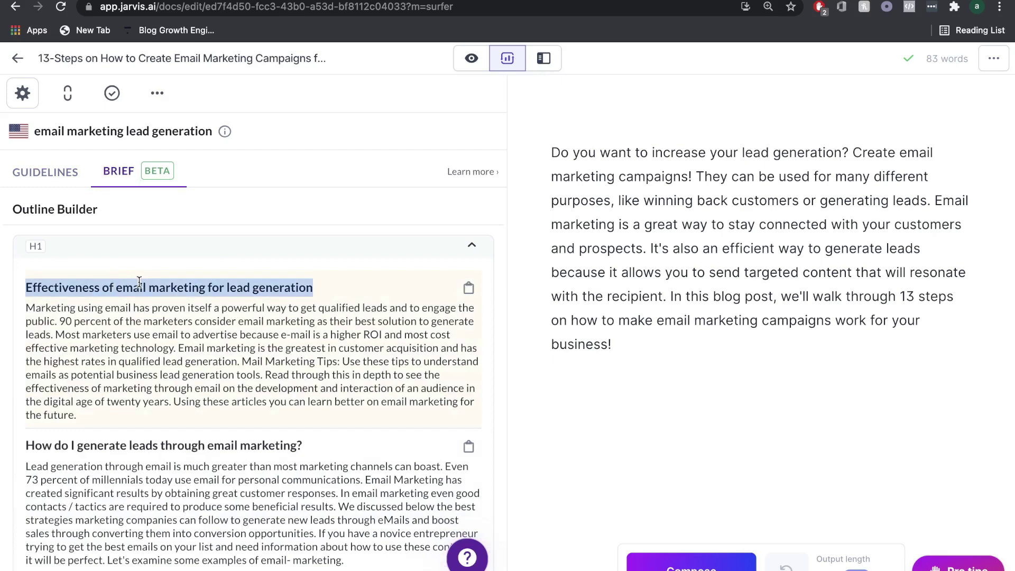
left_click(596, 389)
key("ctrl+v")
scroll(292, 413, "down", 1)
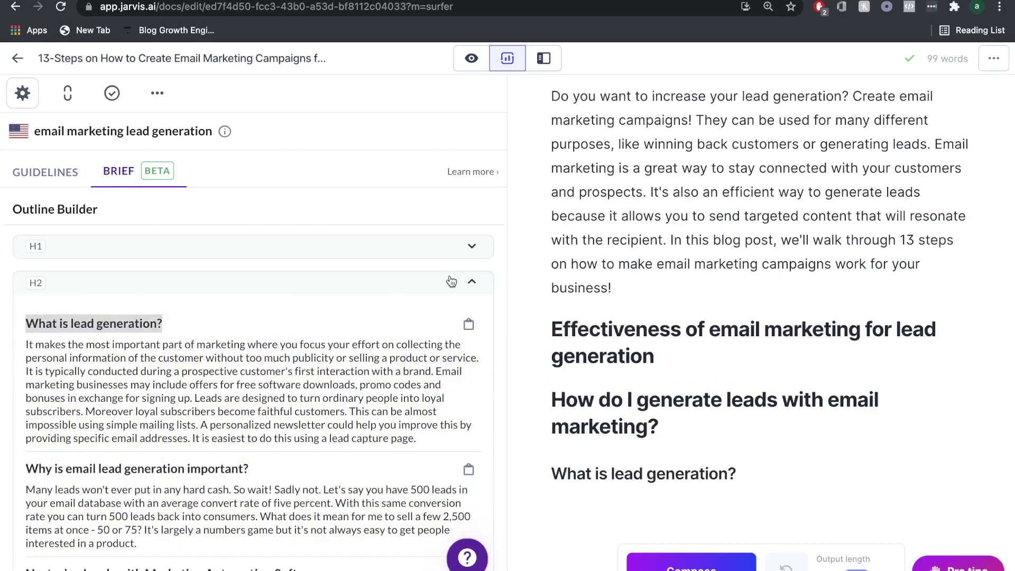
- Toggle the brief's H1 and H2 suggestion groups to review their headings
left_click(405, 281)
left_click(330, 285)
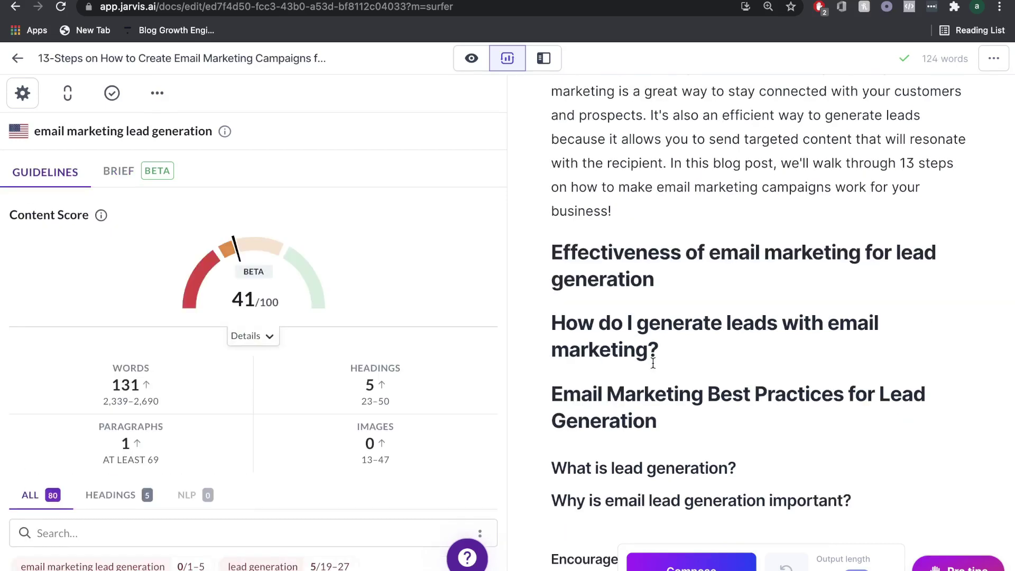
left_click(123, 172)
left_click(158, 241)
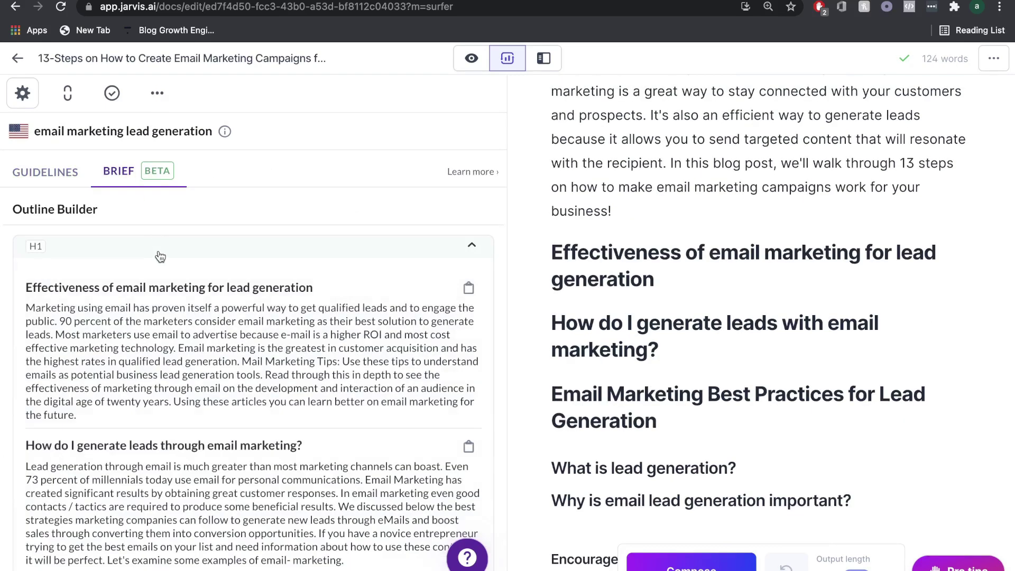
left_click(129, 253)
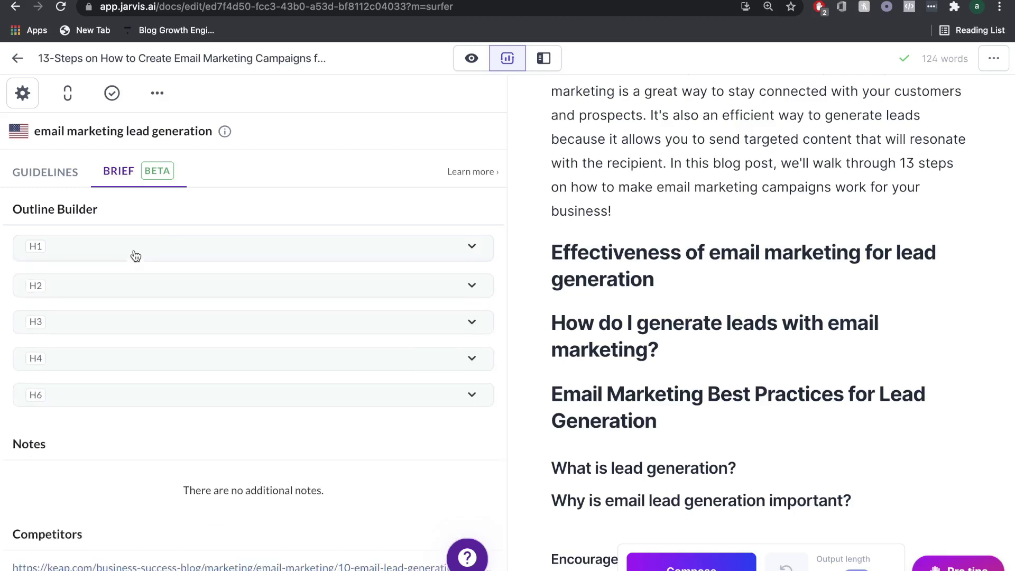
left_click(151, 288)
left_click(151, 288)
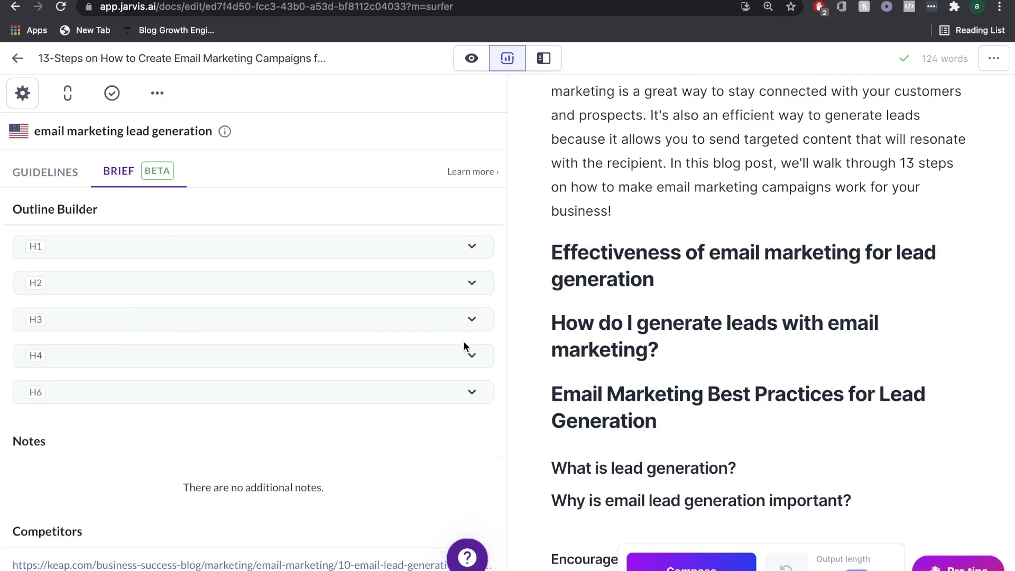
- Collapse the H1 outline section and scroll through the draft's outline headings
left_click(313, 244)
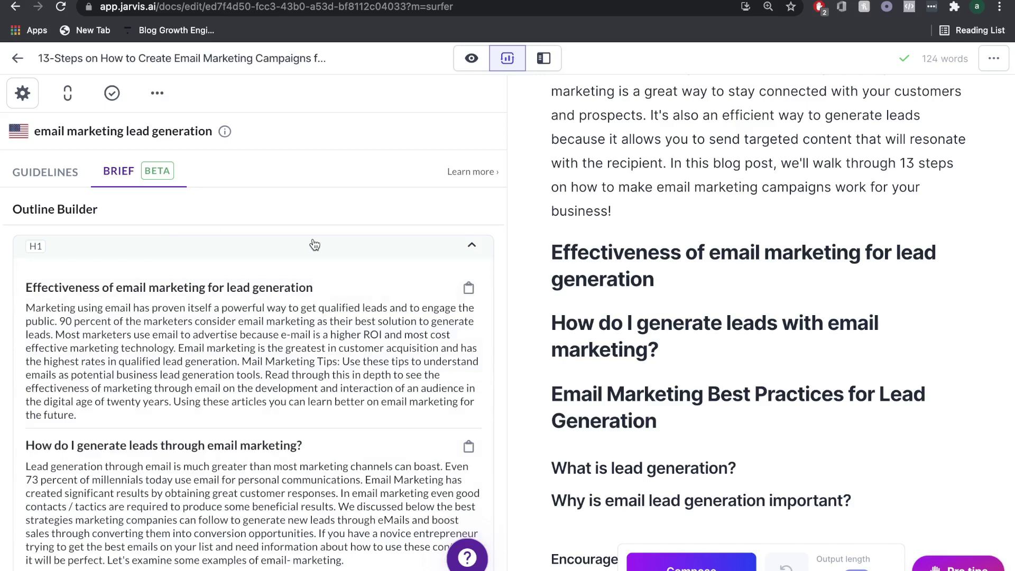
left_click(438, 246)
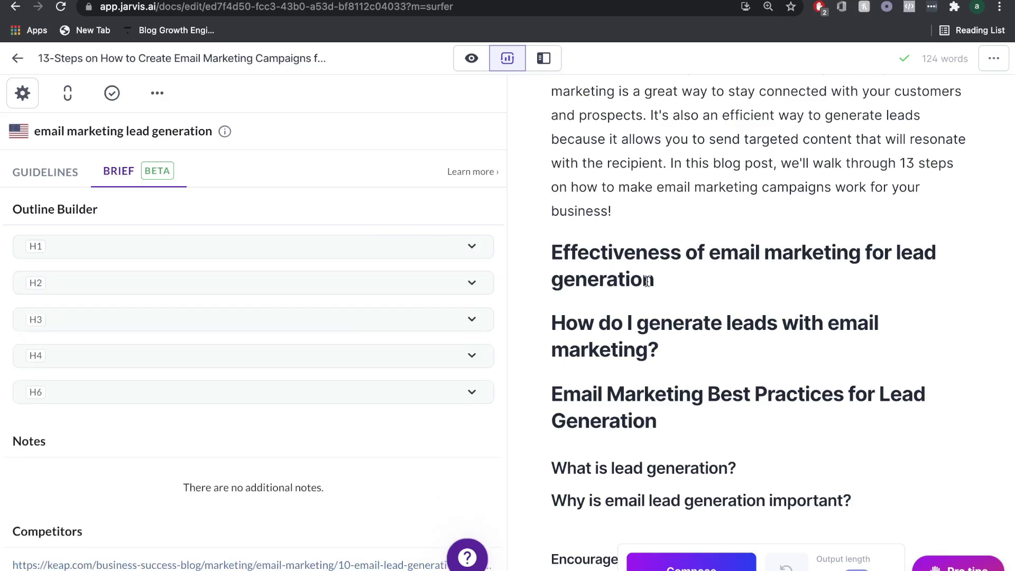
scroll(653, 280, "down", 3)
scroll(657, 198, "down", 1)
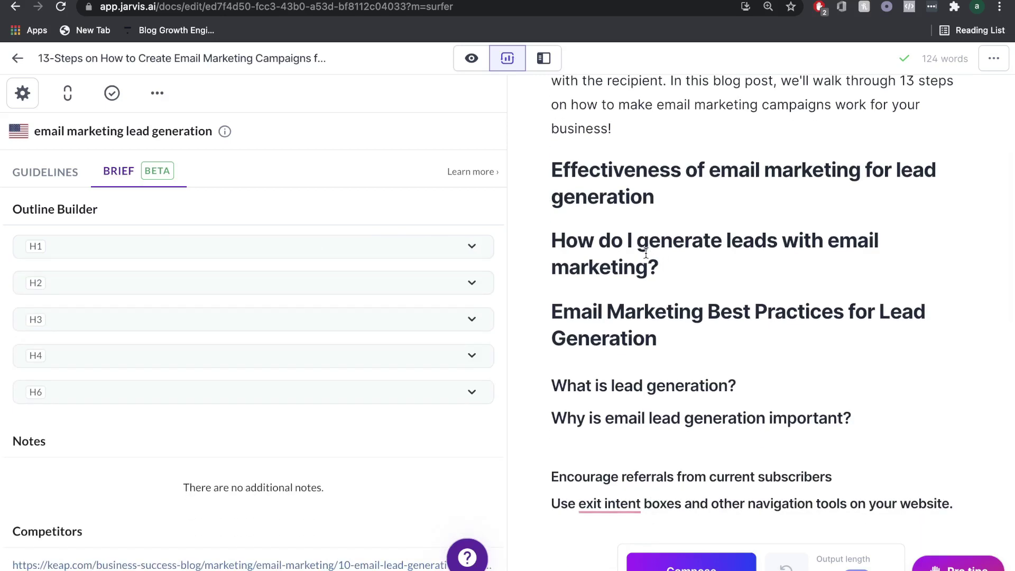
scroll(688, 371, "down", 1)
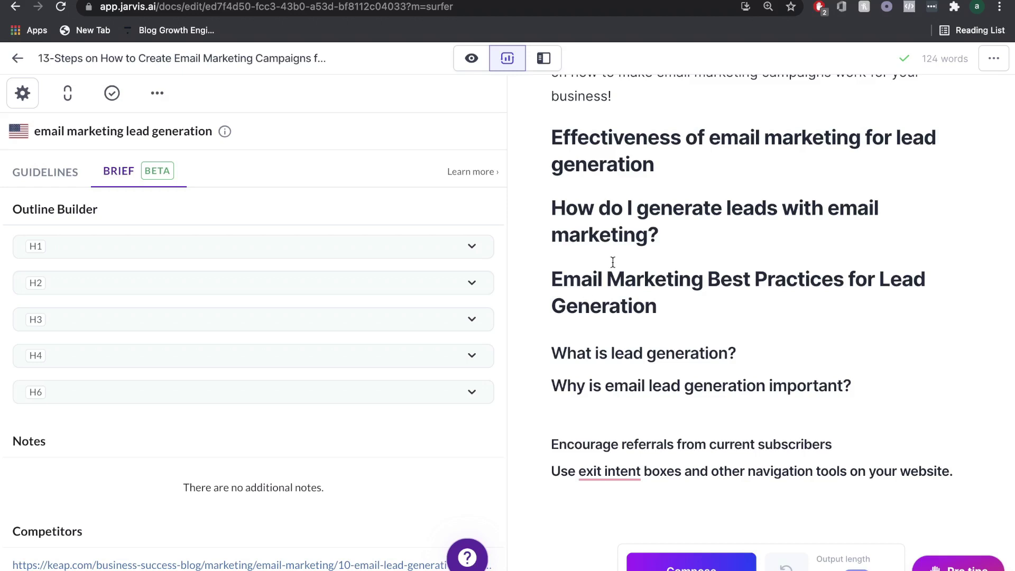
- Check the 41/100 content score, reset the zoom, and bring up the writing templates list
left_click(55, 173)
mouse_move(238, 300)
scroll(100, 212, "down", 1)
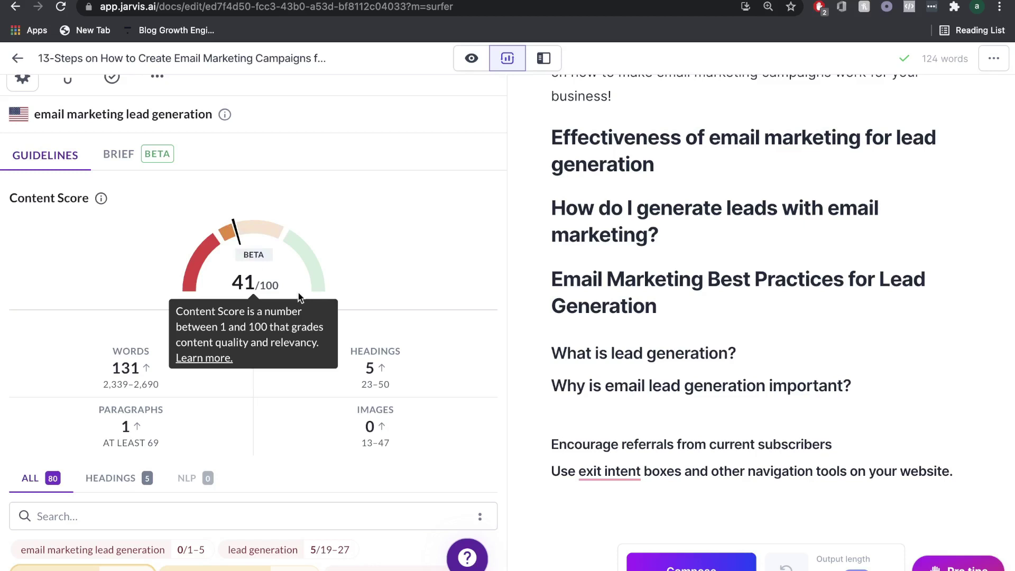
key("super+minus")
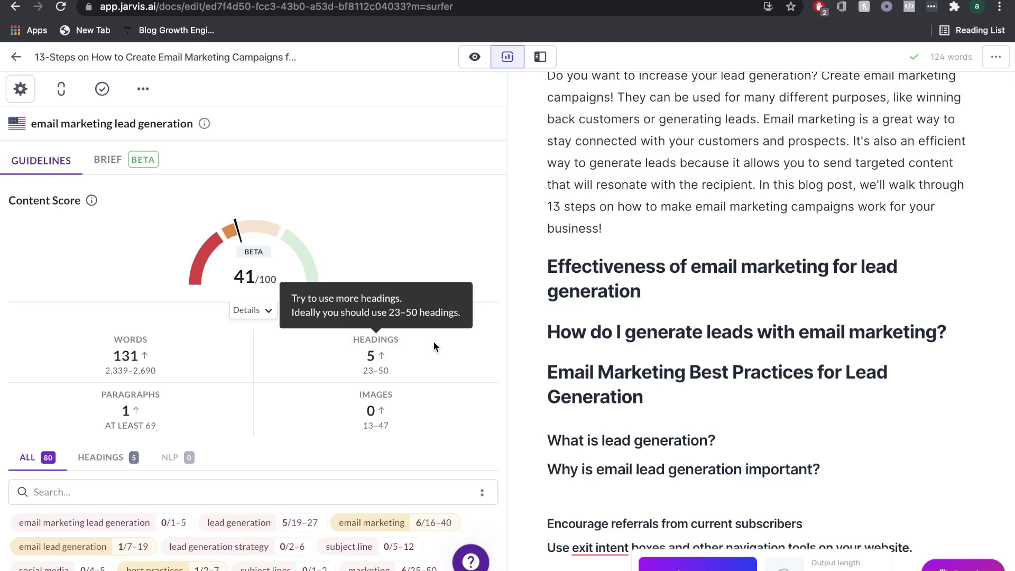
mouse_move(388, 422)
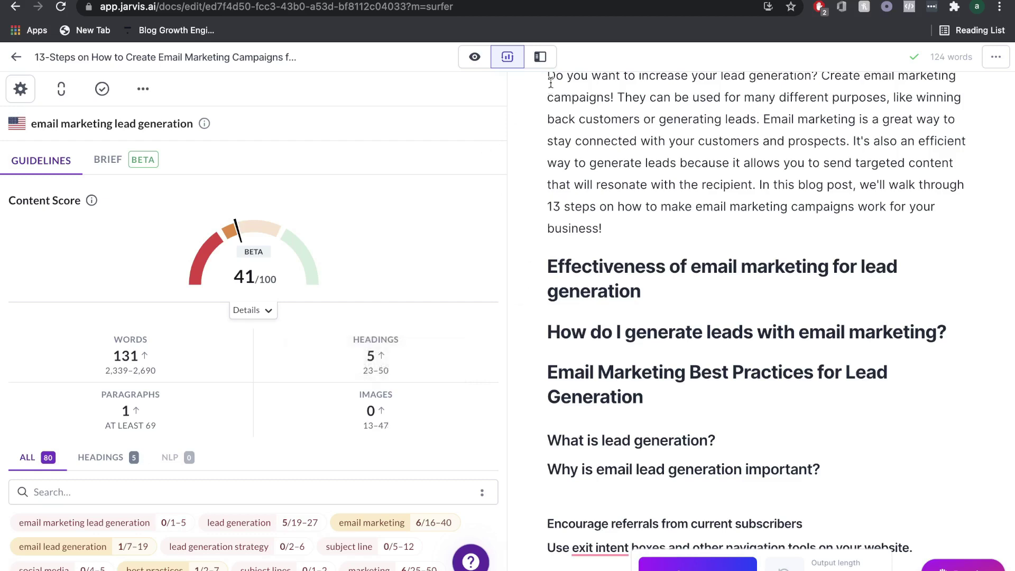
left_click(544, 63)
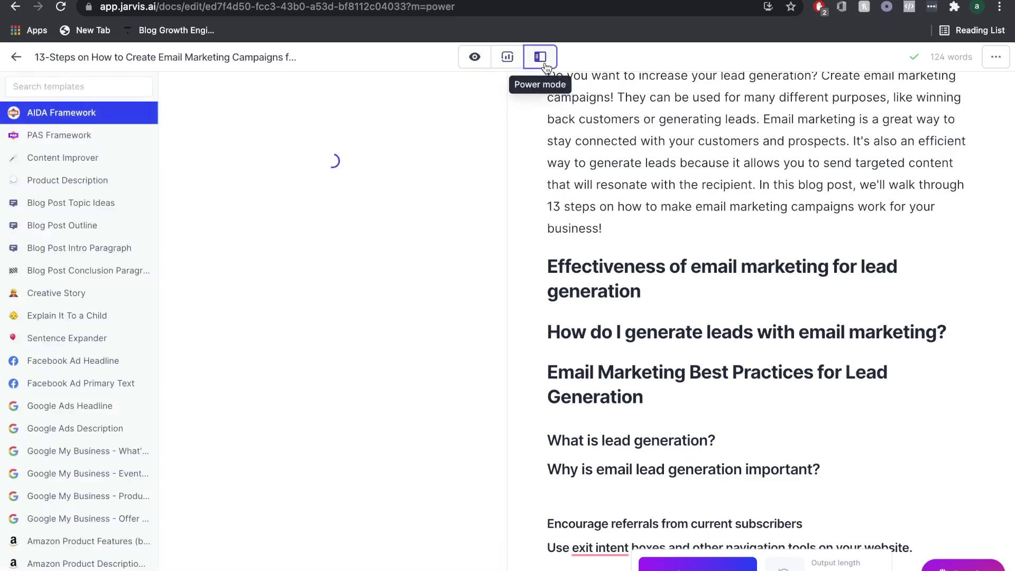
- Put 'Effectiveness of email marketing for lead generation' into the composer's Title field, adding a line below the heading
left_click(481, 62)
scroll(570, 280, "up", 1)
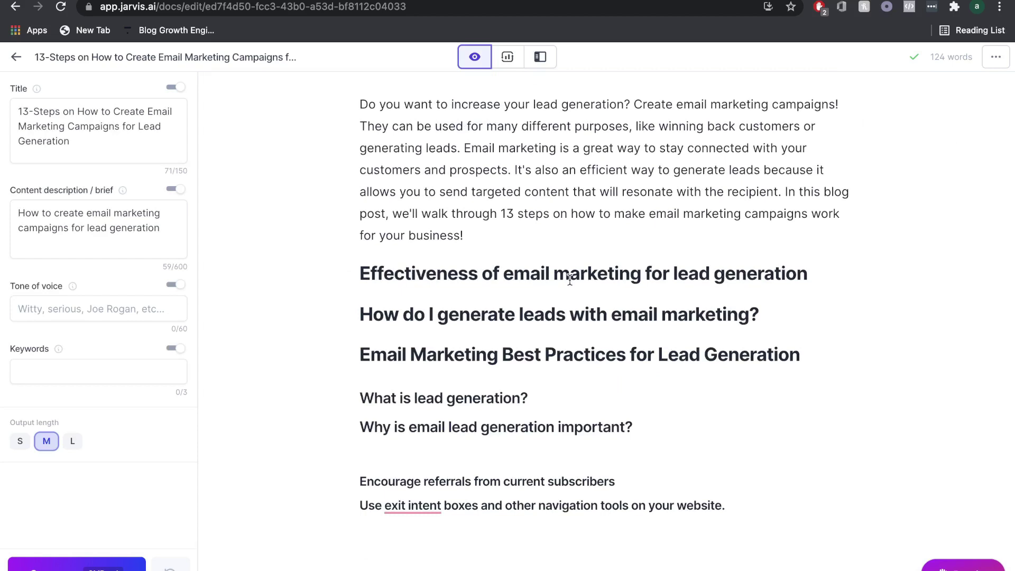
left_click(788, 268)
key("Return")
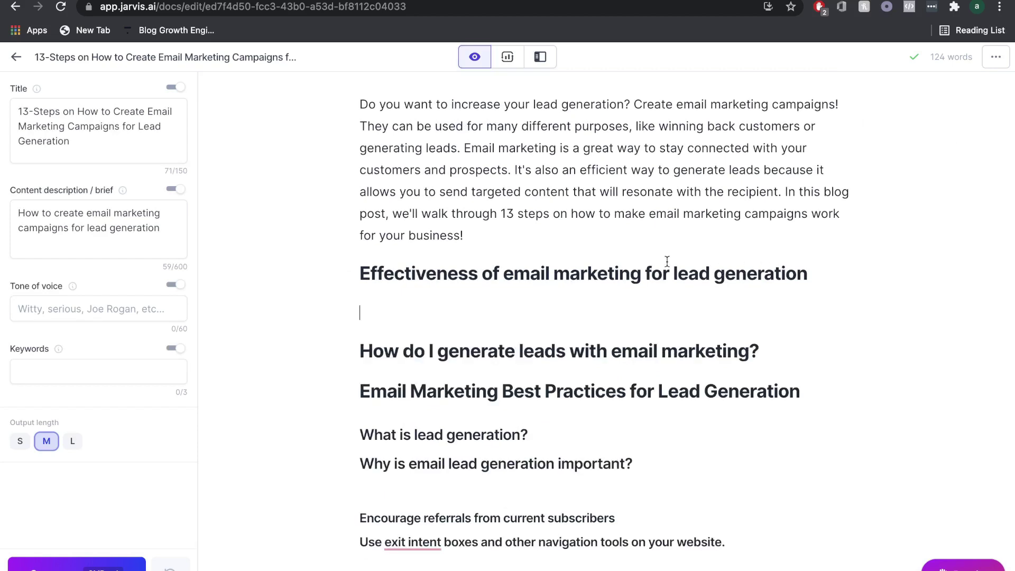
triple_click(649, 272)
key("ctrl+c")
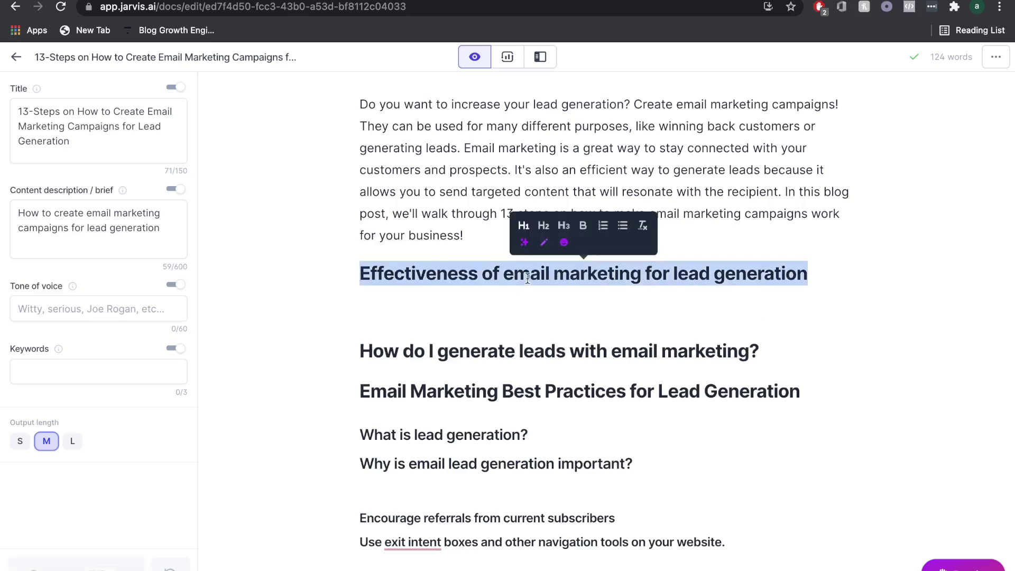
double_click(121, 224)
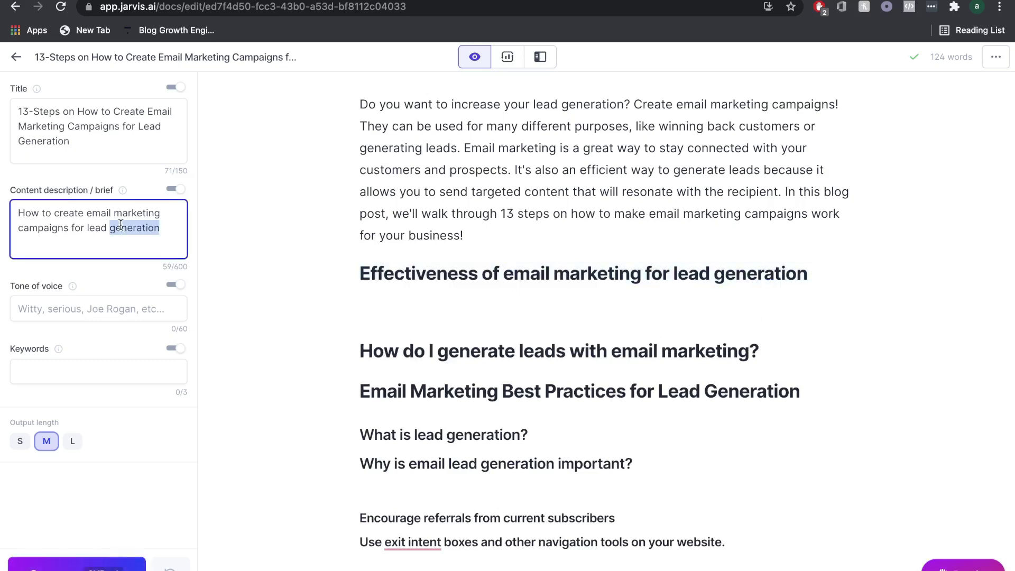
triple_click(87, 137)
key("ctrl+v")
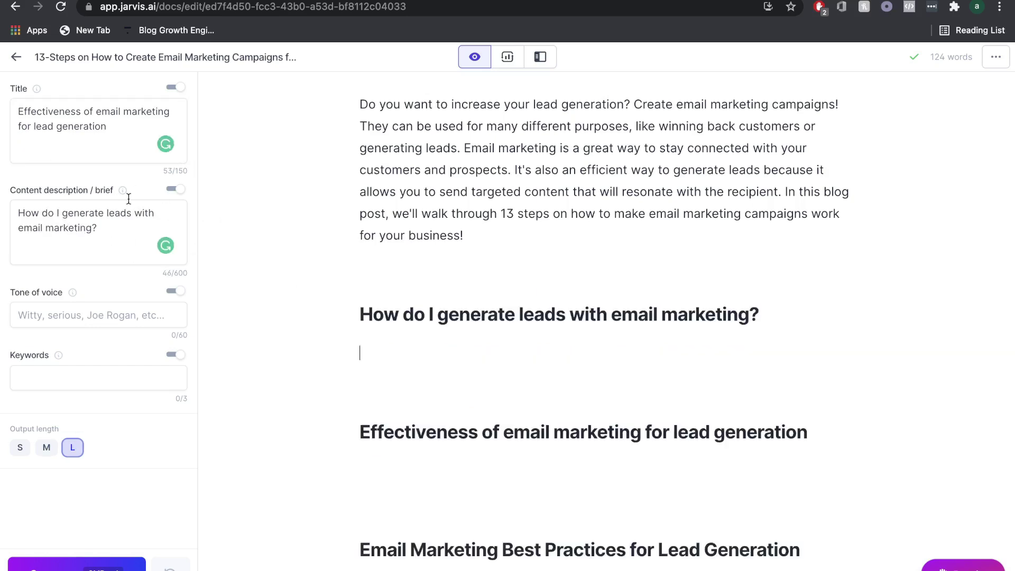
- Generate AI text under 'How do I generate leads with email marketing?' and split it after 'website.'
mouse_move(120, 190)
left_click(360, 353)
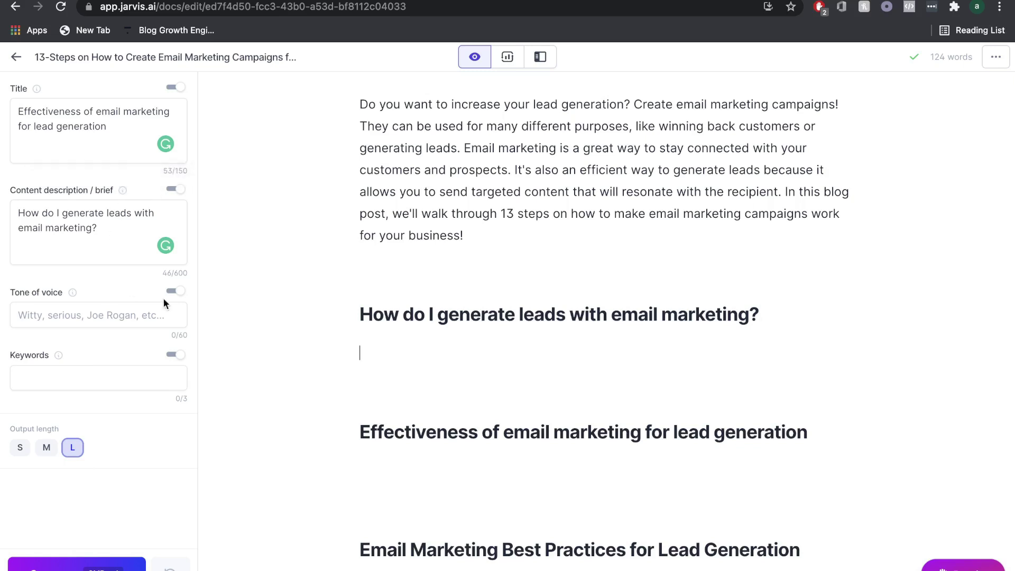
left_click(73, 561)
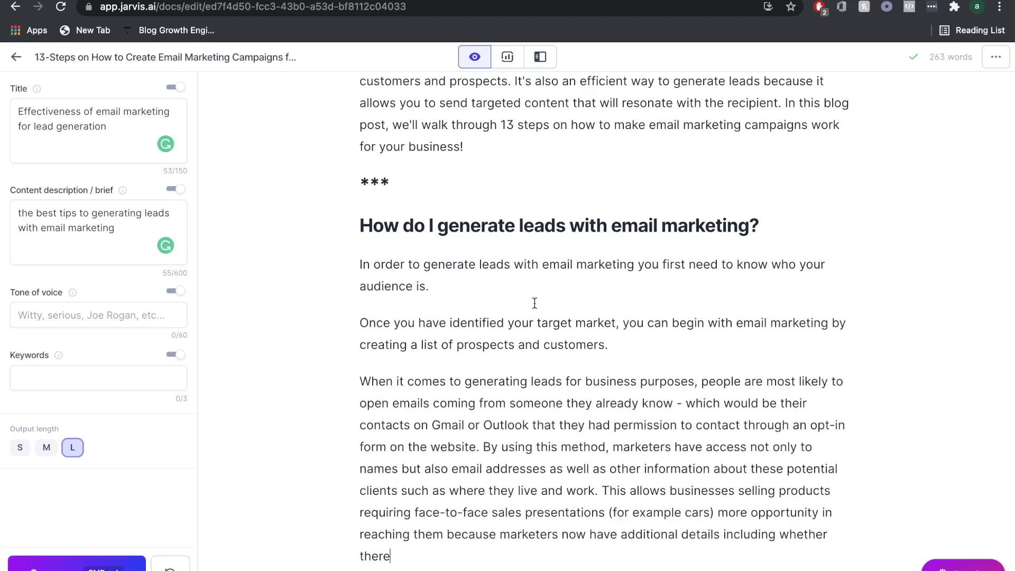
scroll(534, 302, "down", 1)
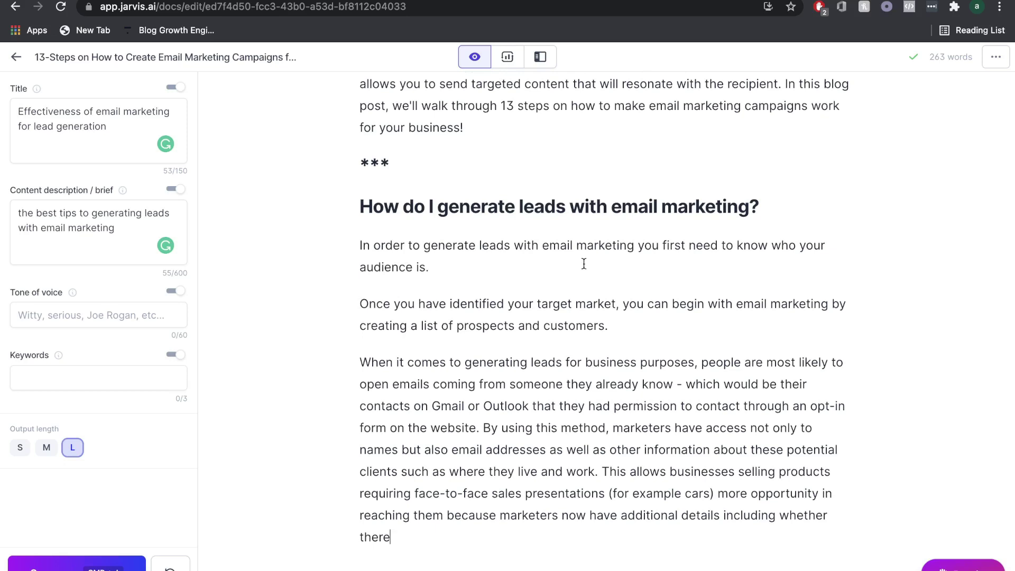
scroll(525, 292, "down", 2)
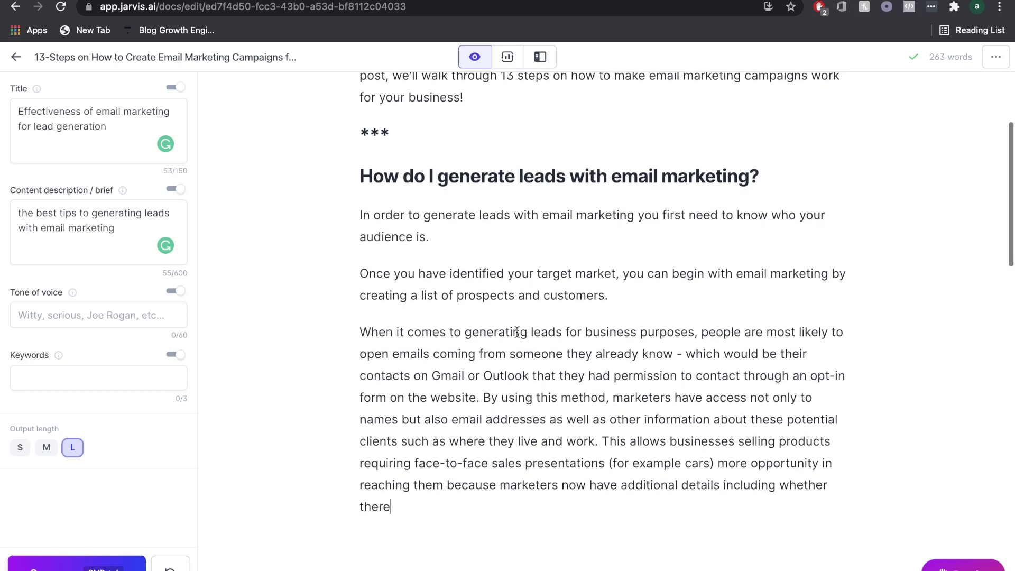
key("super+Return")
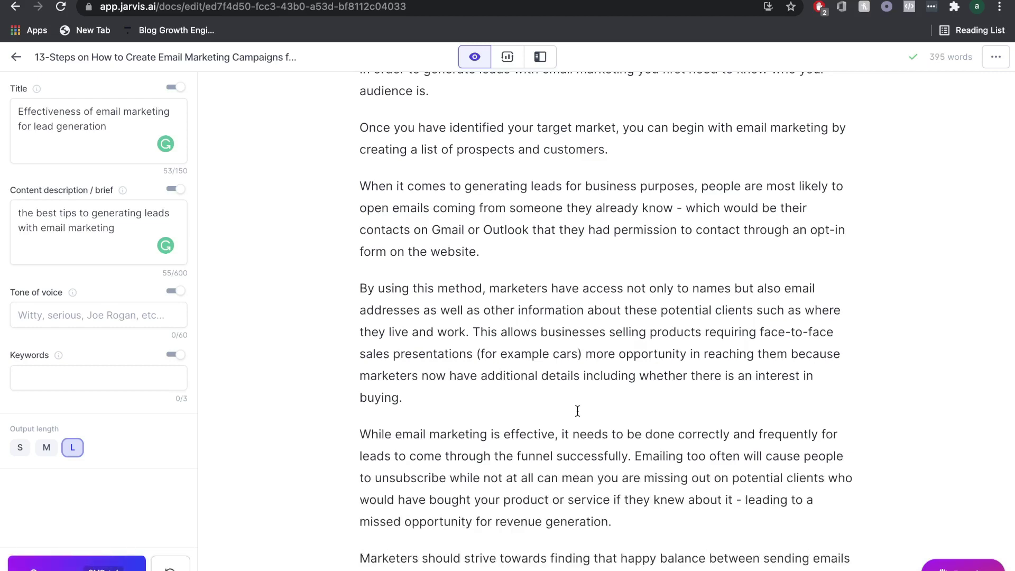
- Generate more AI paragraphs continuing the section, bringing the post to 400 words
scroll(577, 410, "down", 5)
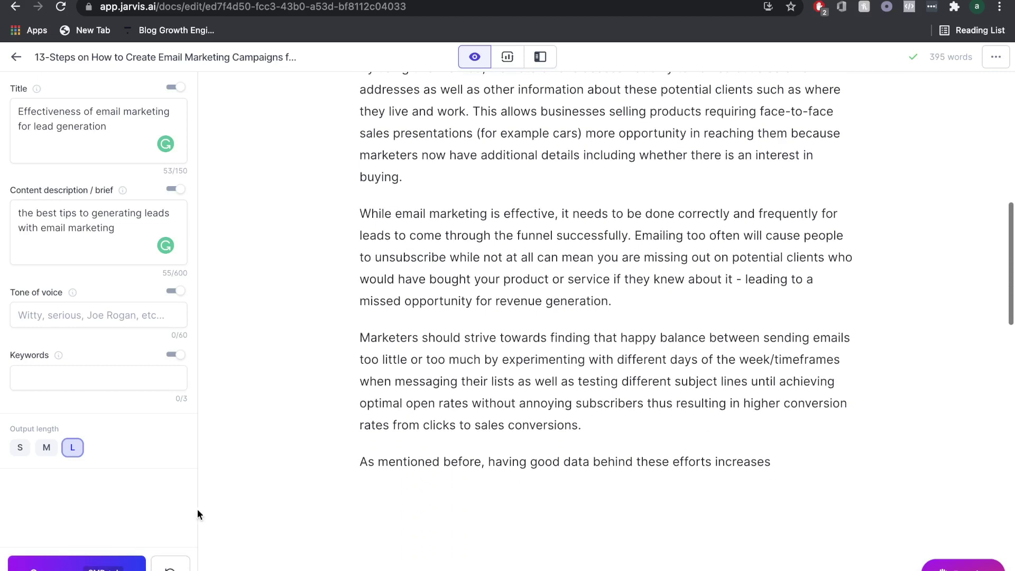
left_click(80, 564)
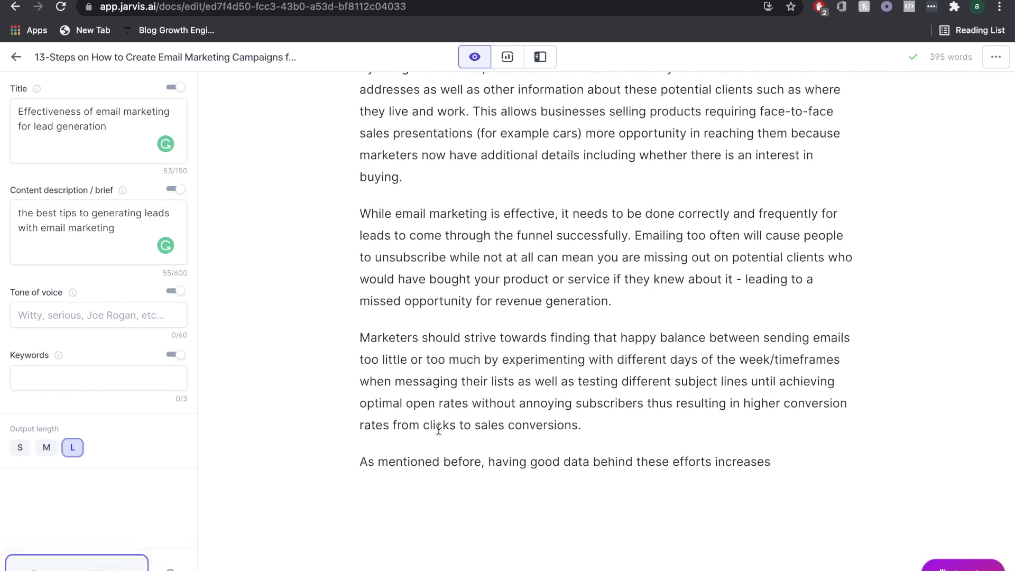
scroll(439, 429, "up", 8)
scroll(351, 310, "down", 1)
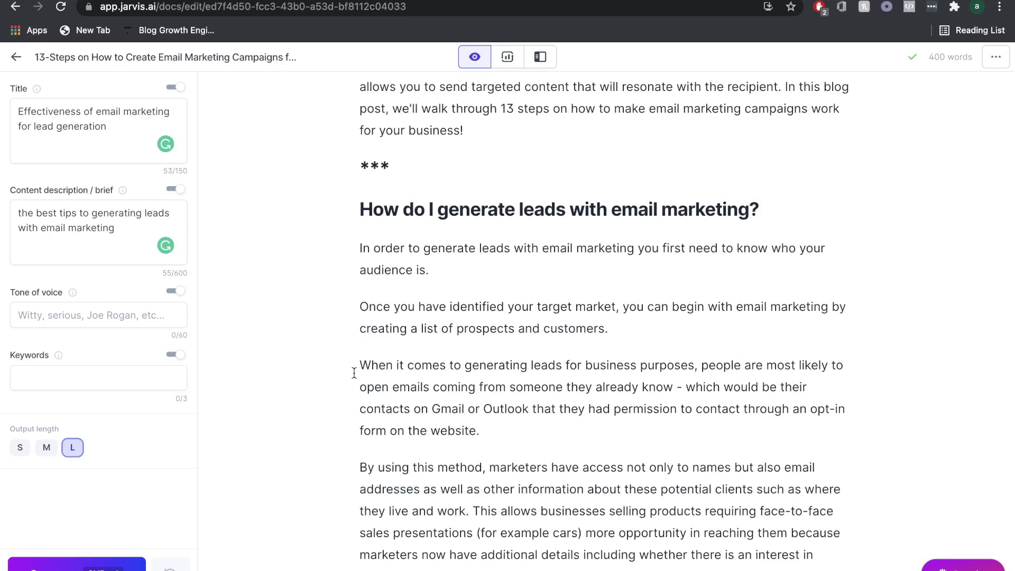
scroll(354, 373, "down", 10)
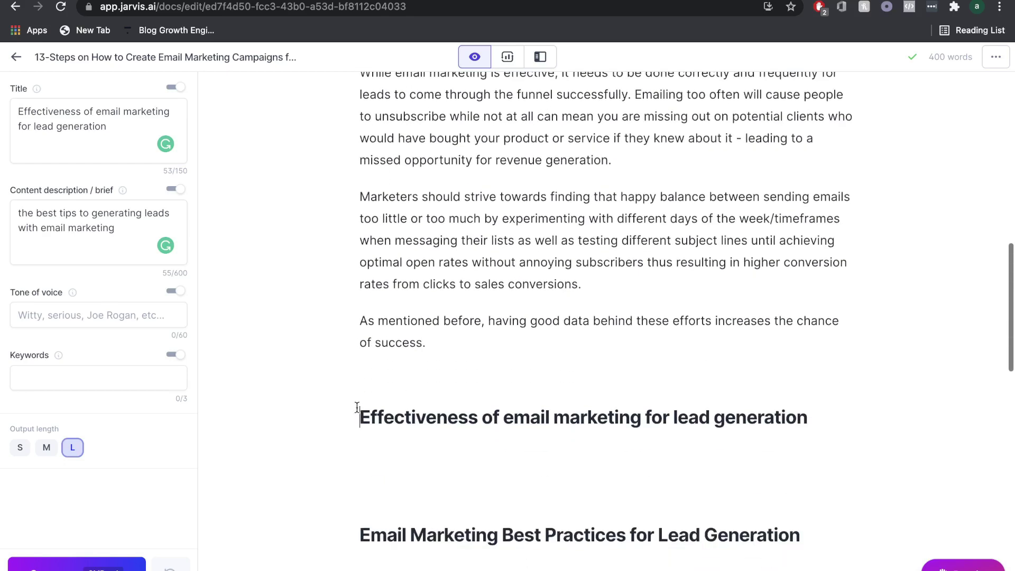
- Copy the Effectiveness heading and edit the composer's title and content description fields
triple_click(396, 417)
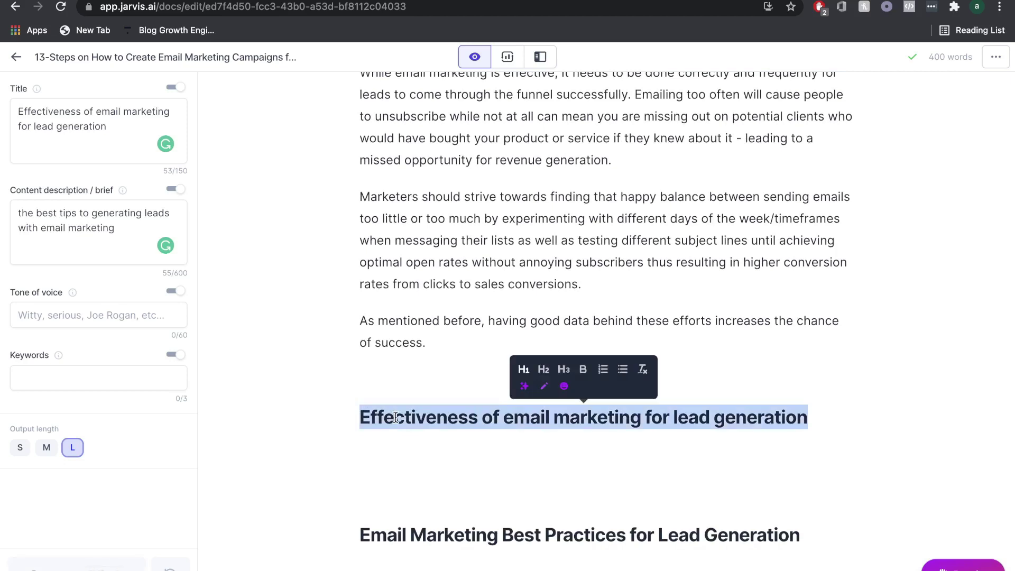
left_click(74, 238)
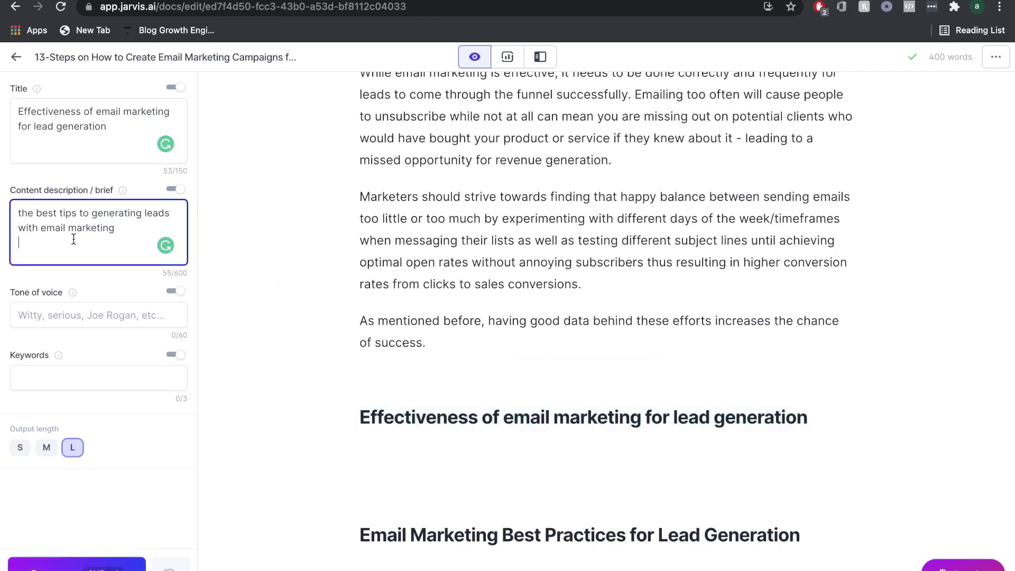
left_click(24, 140)
triple_click(56, 120)
left_click(56, 120)
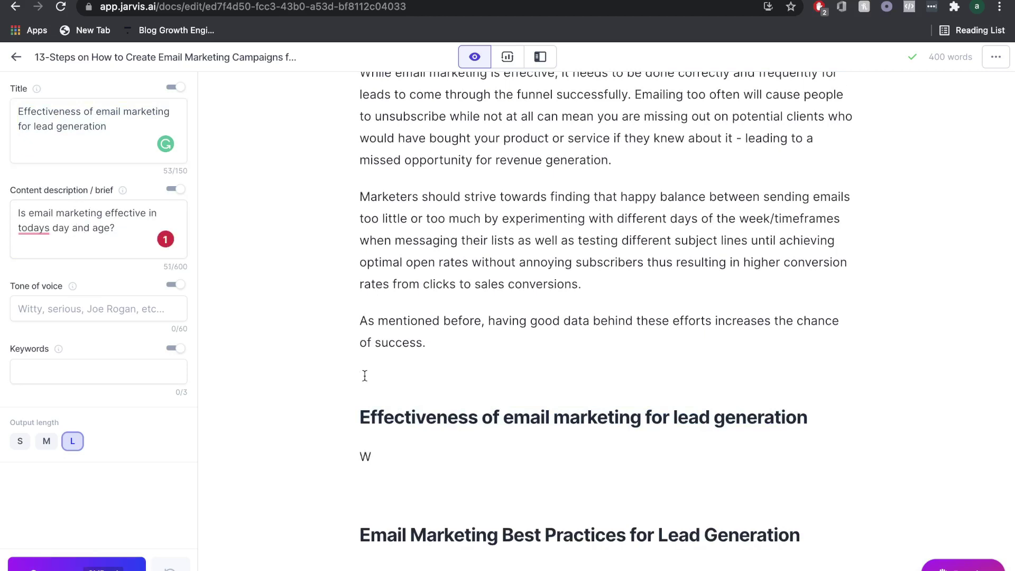
- Type the Jarvis command text on a new line below the 'of success.' paragraph
left_click(365, 376)
type("***")
scroll(411, 339, "up", 3)
scroll(411, 338, "up", 1)
scroll(395, 528, "down", 2)
- Place 'Jarvis write a paragraph about the sentence above' under the Effectiveness heading and select it
left_click(395, 527)
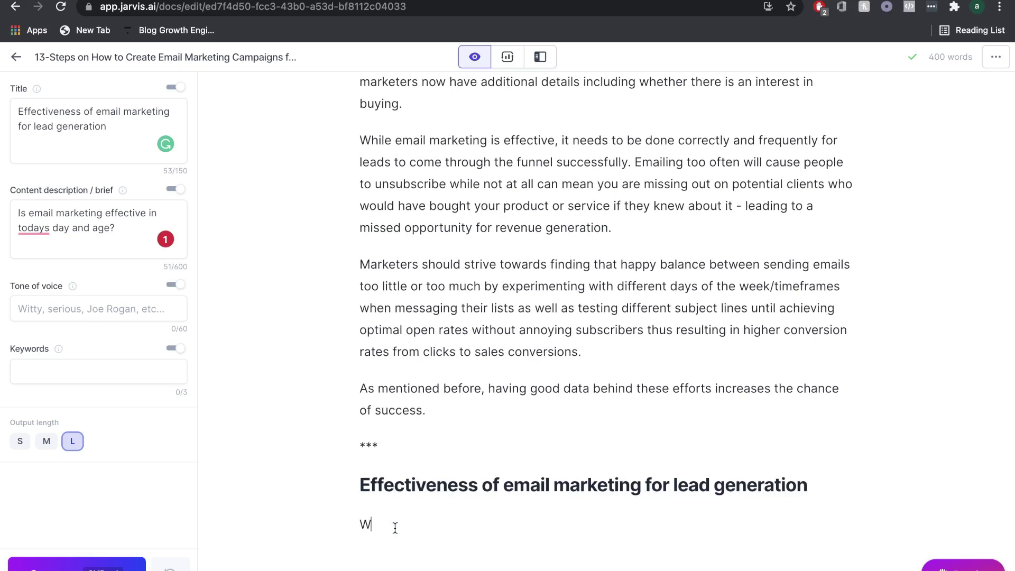
key("BackSpace")
type("Jarvis write about the sentence above")
scroll(505, 506, "down", 1)
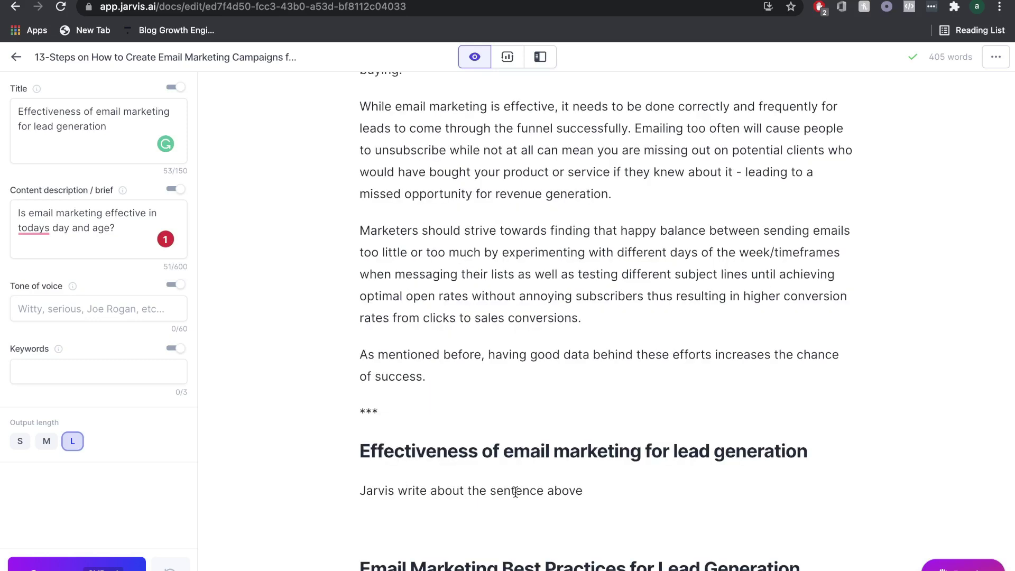
double_click(515, 490)
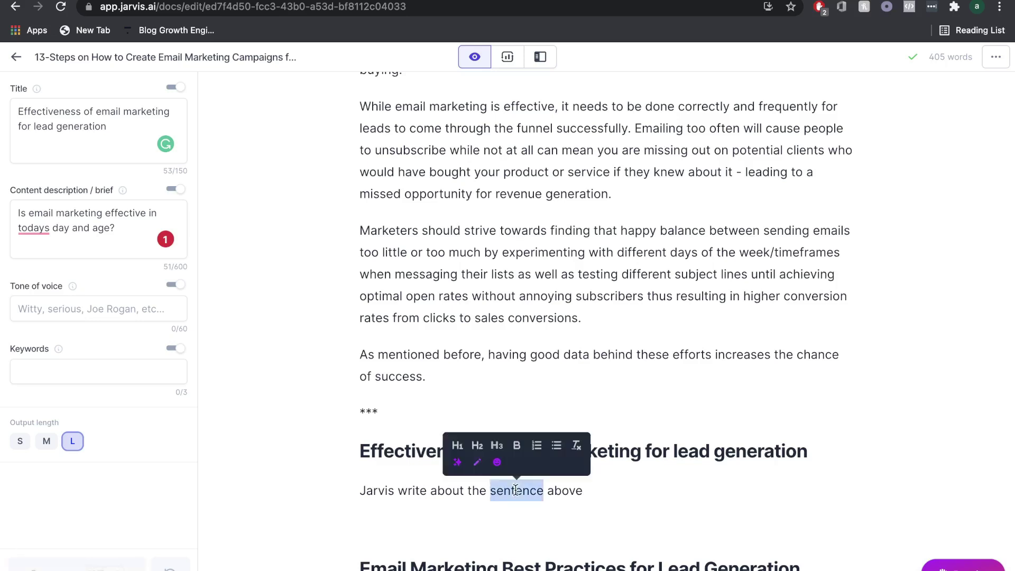
double_click(578, 492)
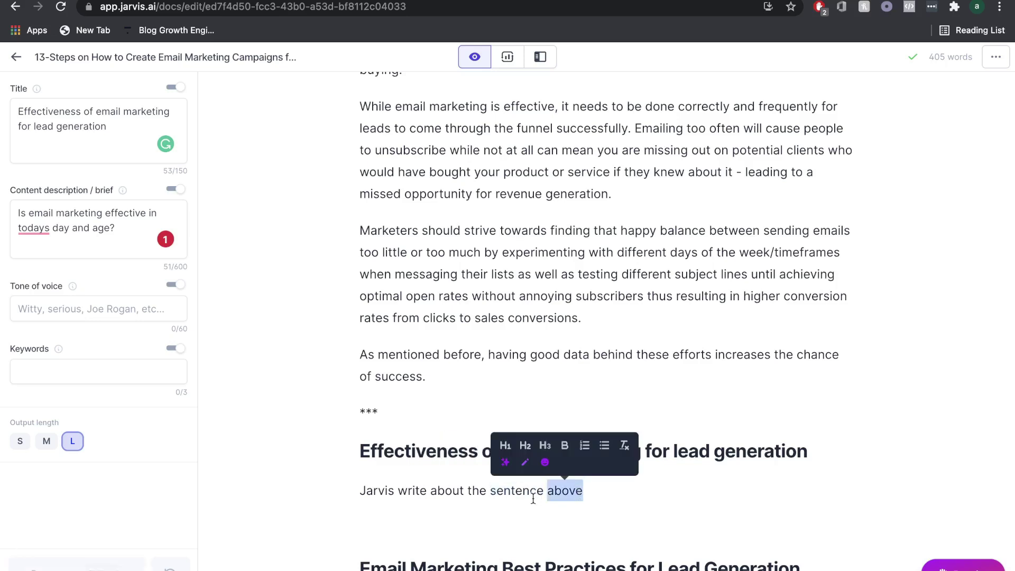
left_click_drag(346, 491, 593, 500)
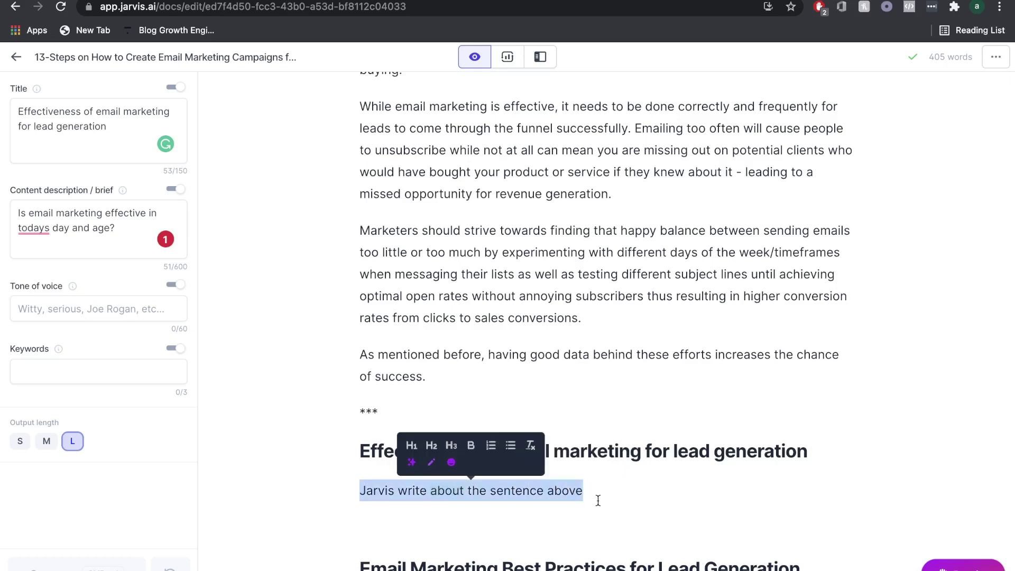
scroll(598, 500, "down", 1)
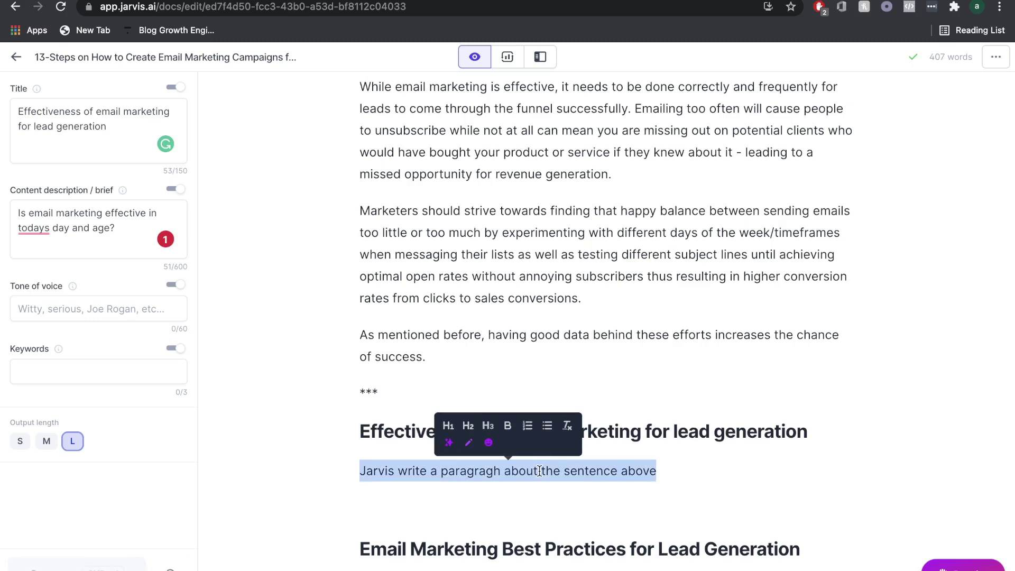
- Run the command to write the effectiveness paragraphs (698 words), then open the Blog Post Outline template
key("super+Return")
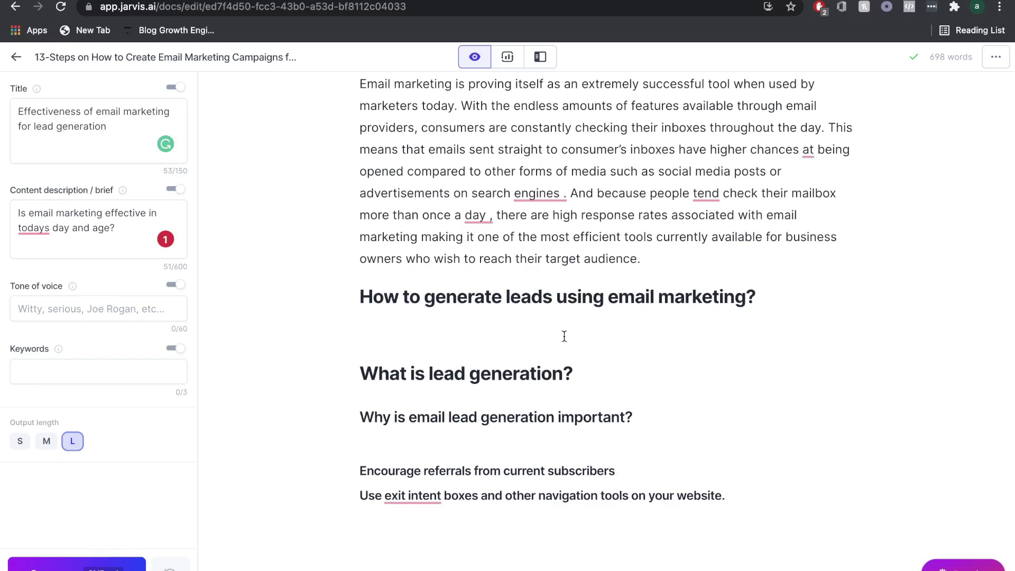
scroll(563, 336, "up", 2)
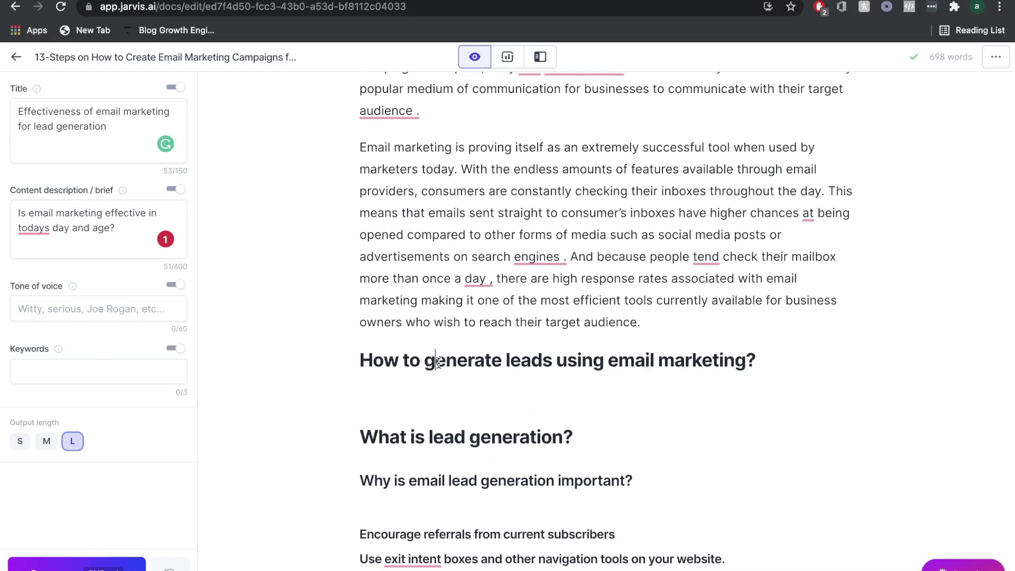
triple_click(429, 363)
key("ctrl+c")
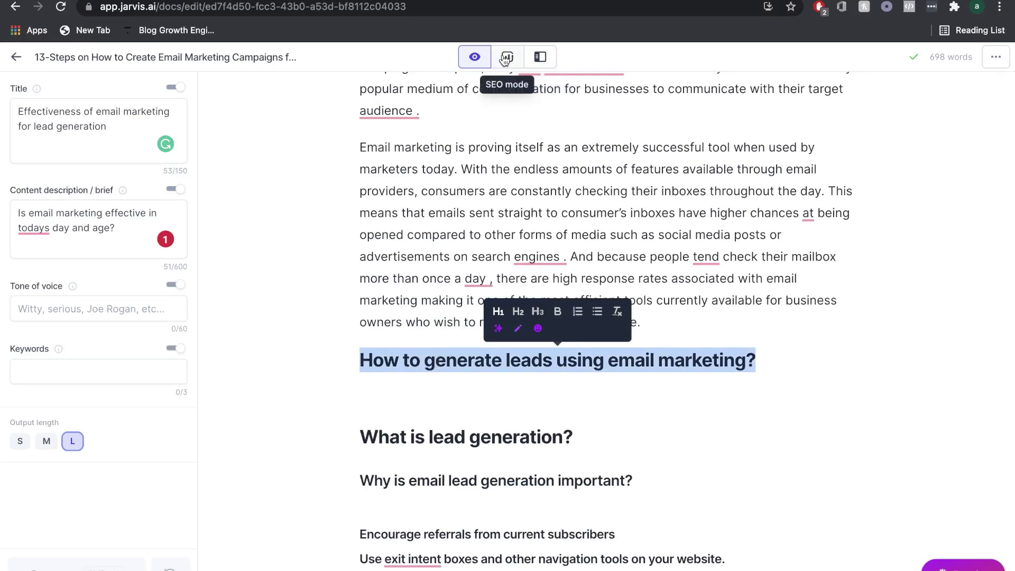
left_click(540, 57)
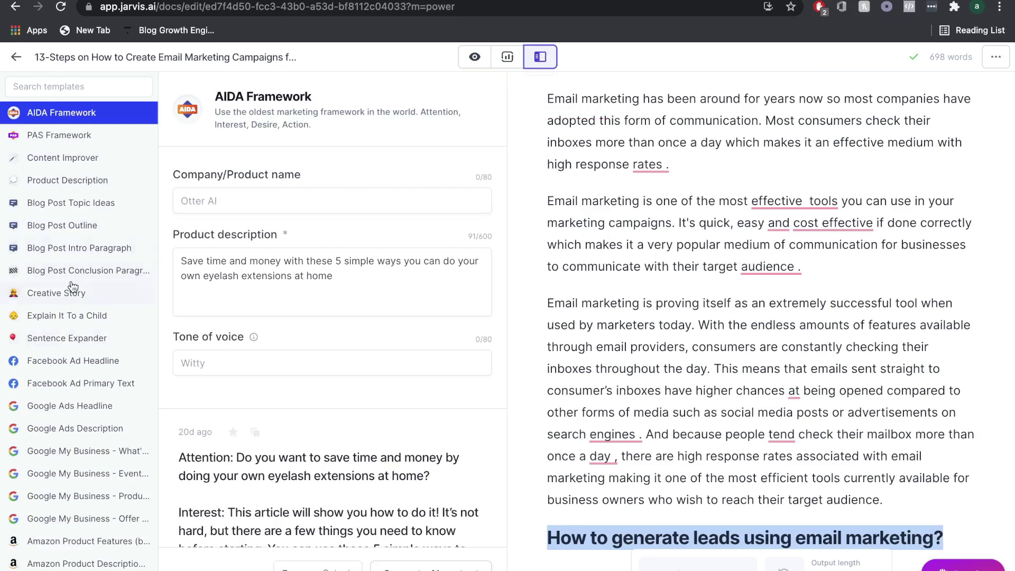
left_click(85, 227)
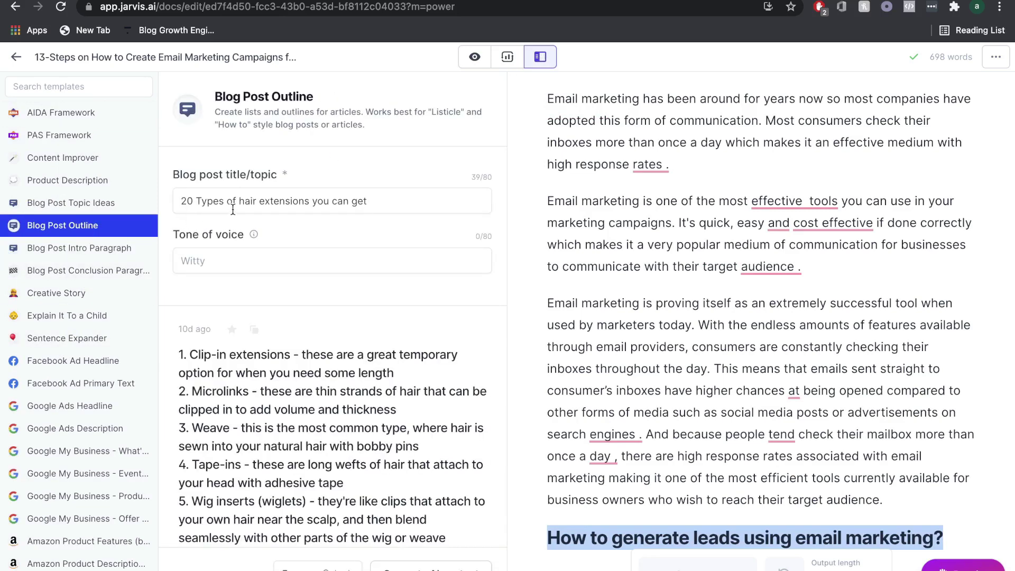
- Generate outlines for the topic 'How to generate leads using email marketing?'
triple_click(232, 209)
key("ctrl+v")
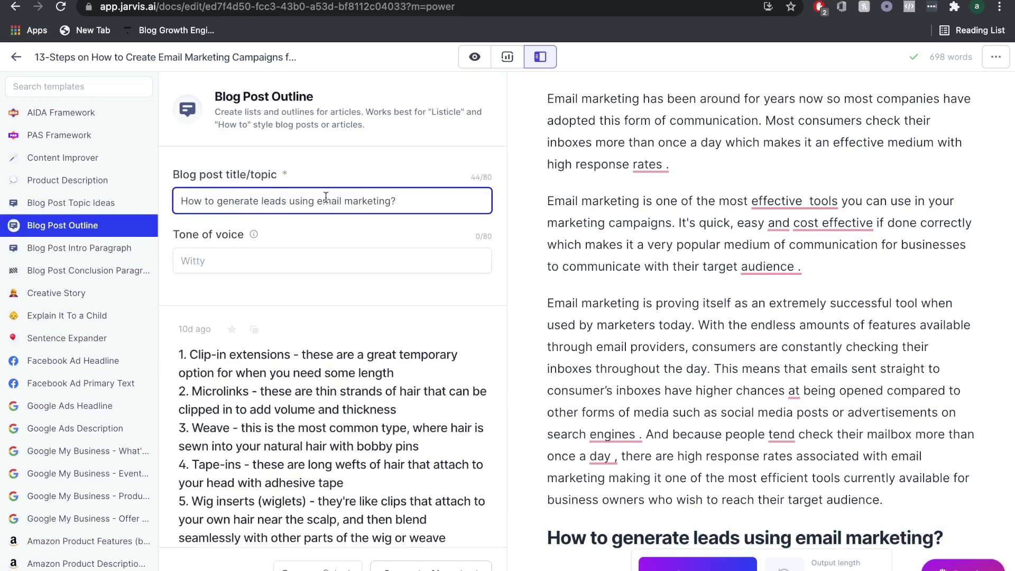
left_click(418, 556)
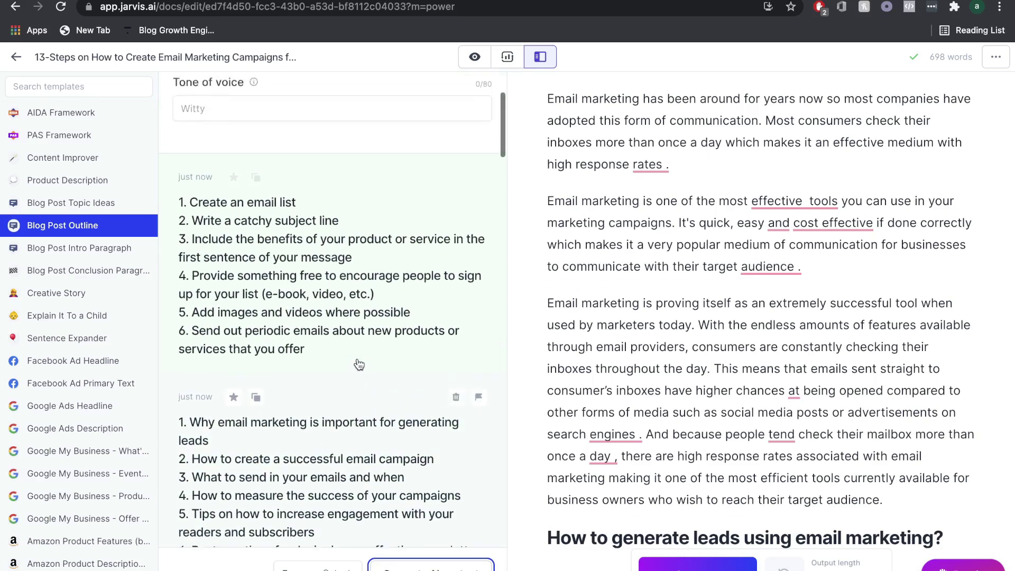
- Copy all six lines of one generated outline and close its full view
scroll(359, 365, "down", 2)
left_click(358, 354)
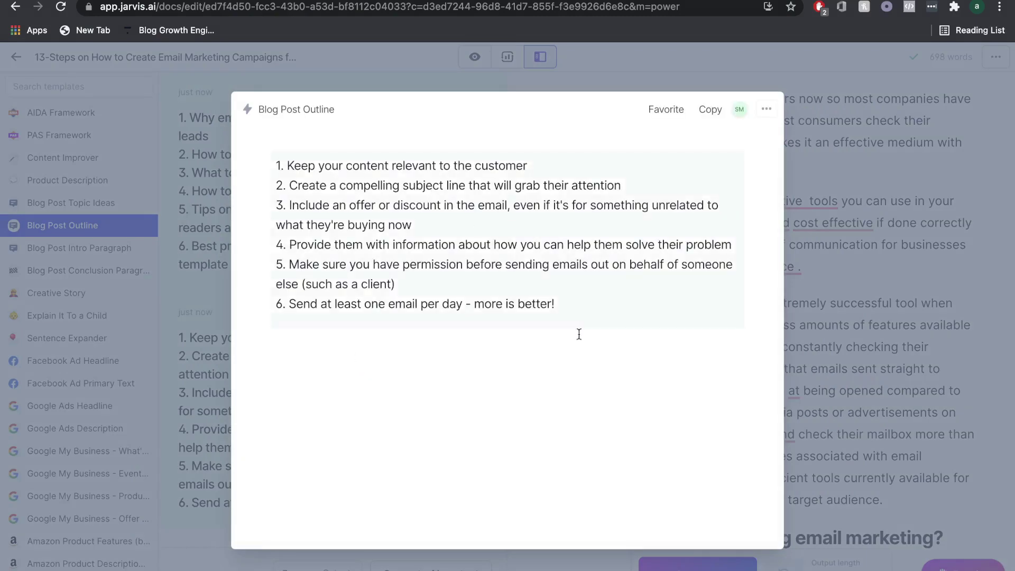
left_click(569, 306)
left_click_drag(570, 306, 239, 157)
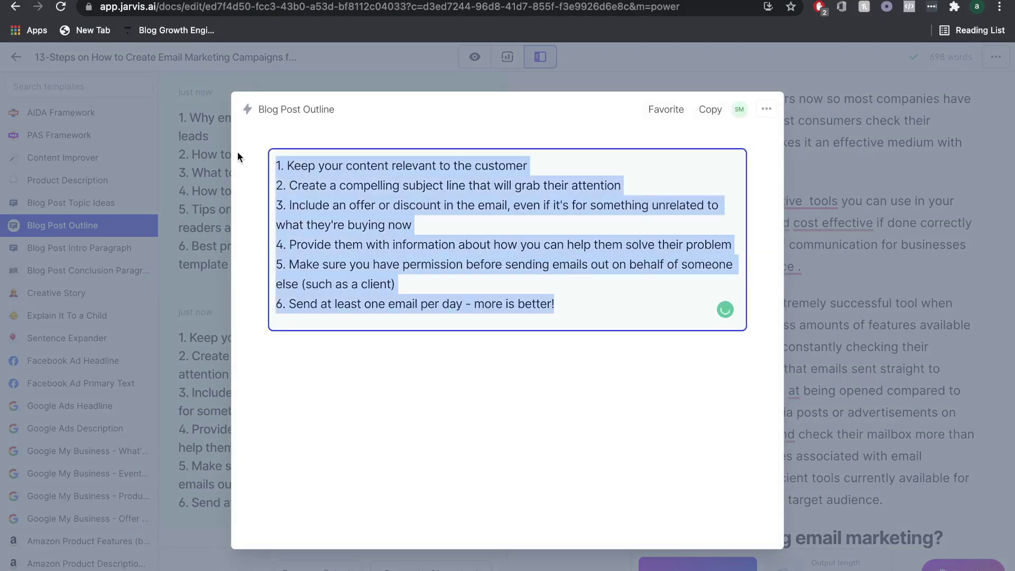
left_click(821, 318)
scroll(821, 319, "down", 5)
scroll(290, 434, "up", 9)
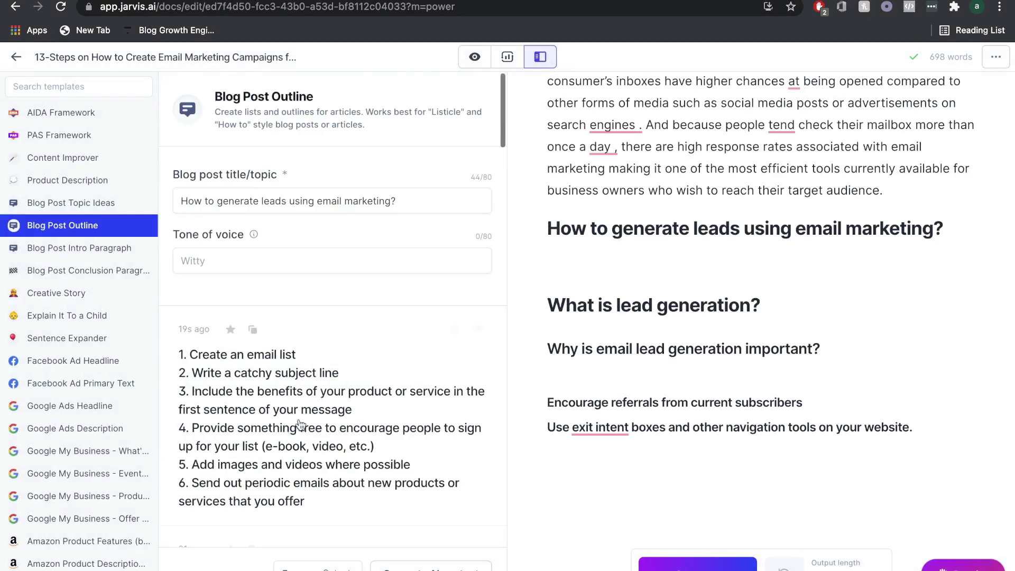
- Put the outline under the lead-generation heading, make 'Personalize emails' a heading, and let Jarvis expand it
left_click(946, 228)
key("Return")
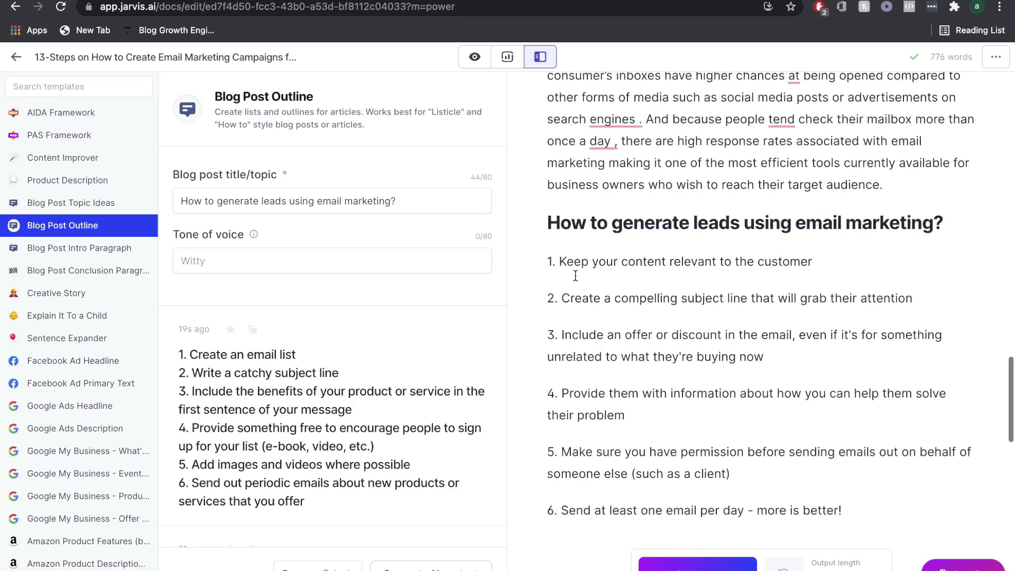
left_click(559, 261)
key("BackSpace")
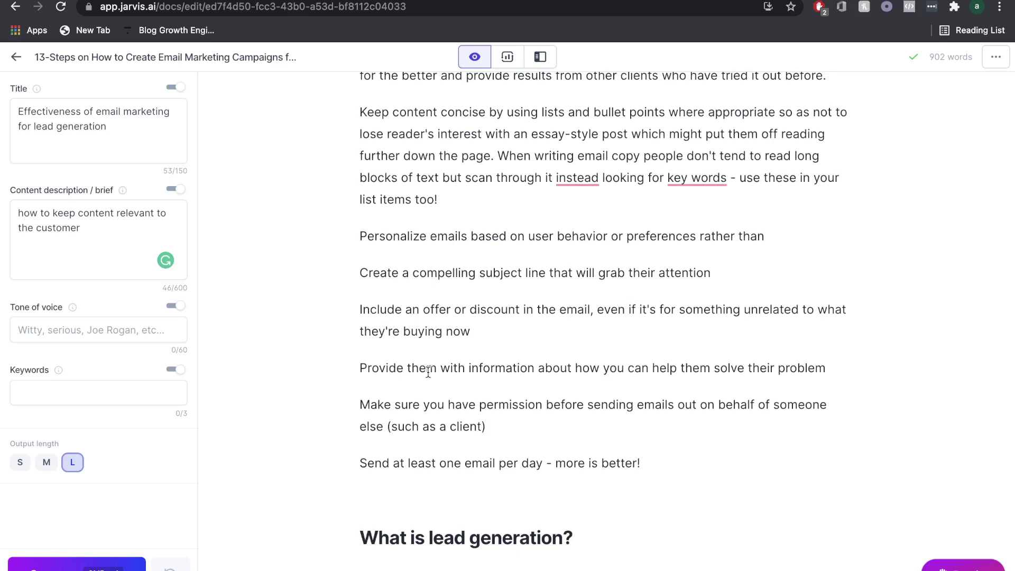
triple_click(435, 237)
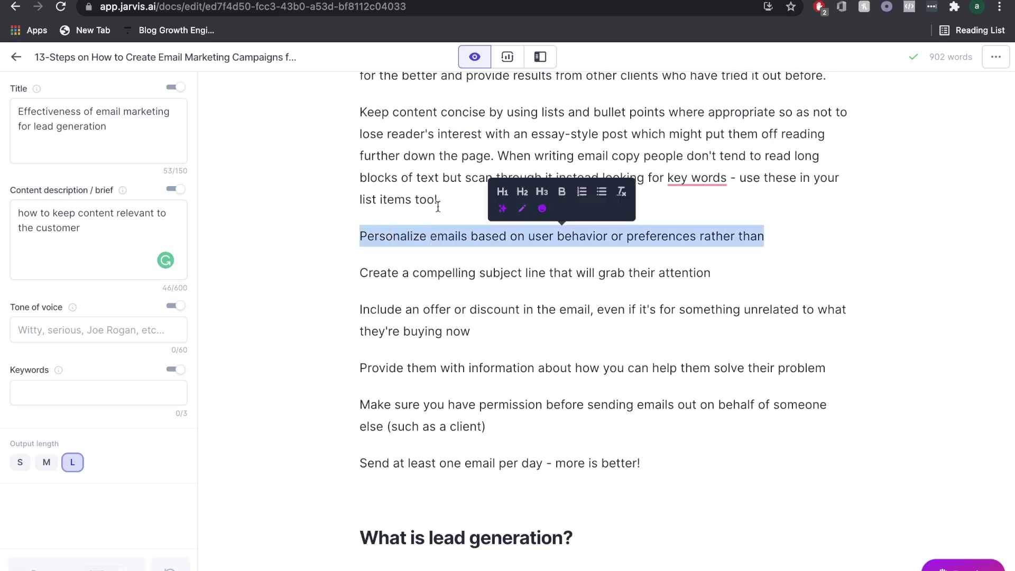
left_click(524, 197)
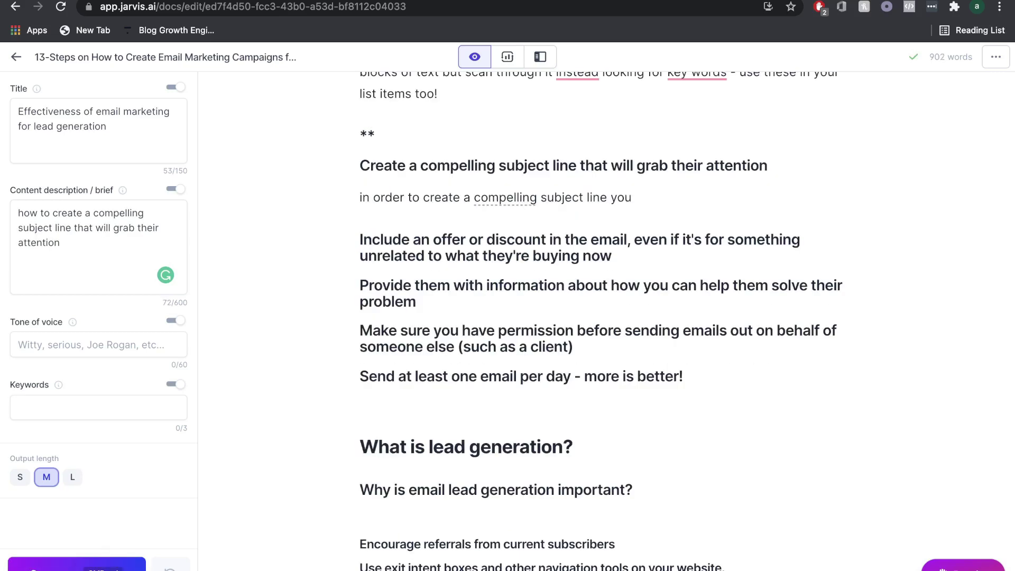
key("super+Return")
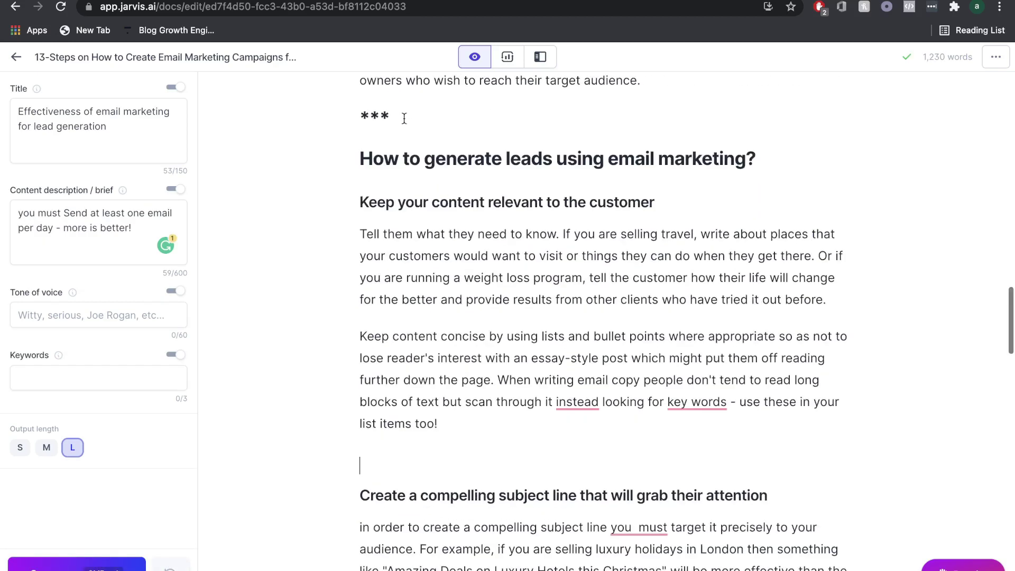
- Delete the stray asterisk and remove the extra space in 'must continually'
left_click_drag(403, 115, 303, 113)
key("BackSpace")
scroll(465, 271, "down", 5)
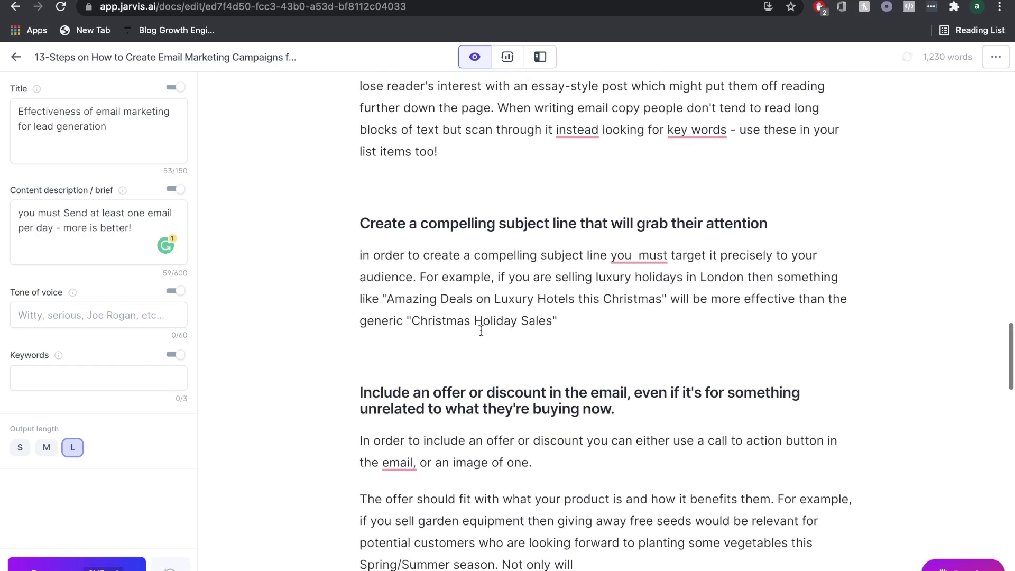
scroll(372, 402, "down", 3)
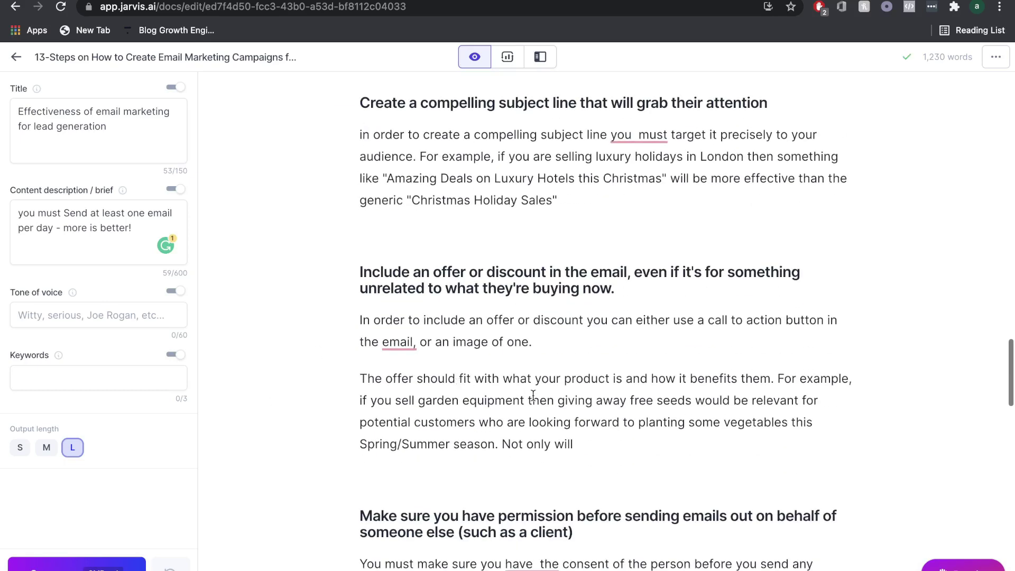
scroll(510, 395, "down", 3)
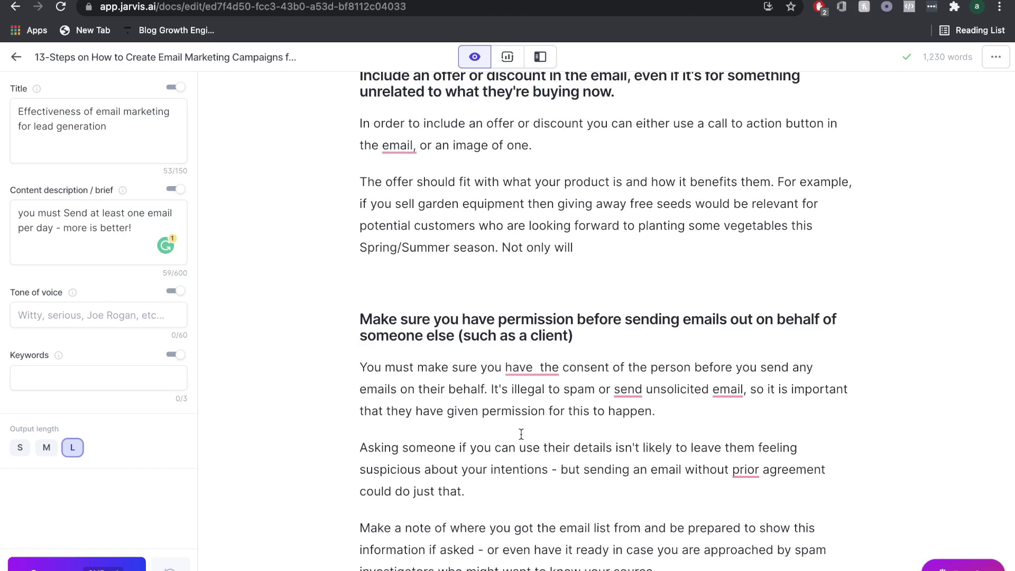
scroll(520, 434, "down", 4)
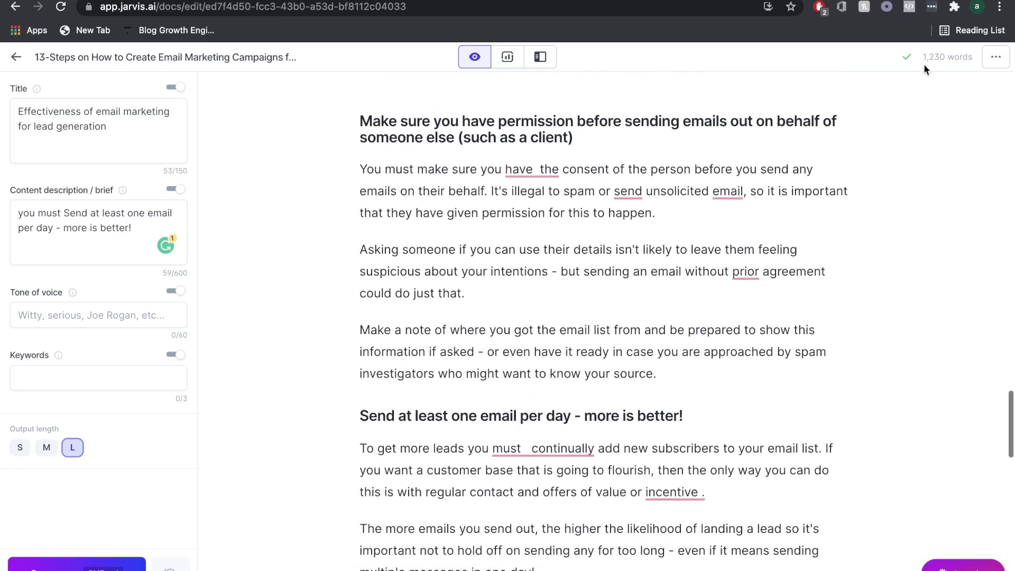
scroll(729, 310, "down", 4)
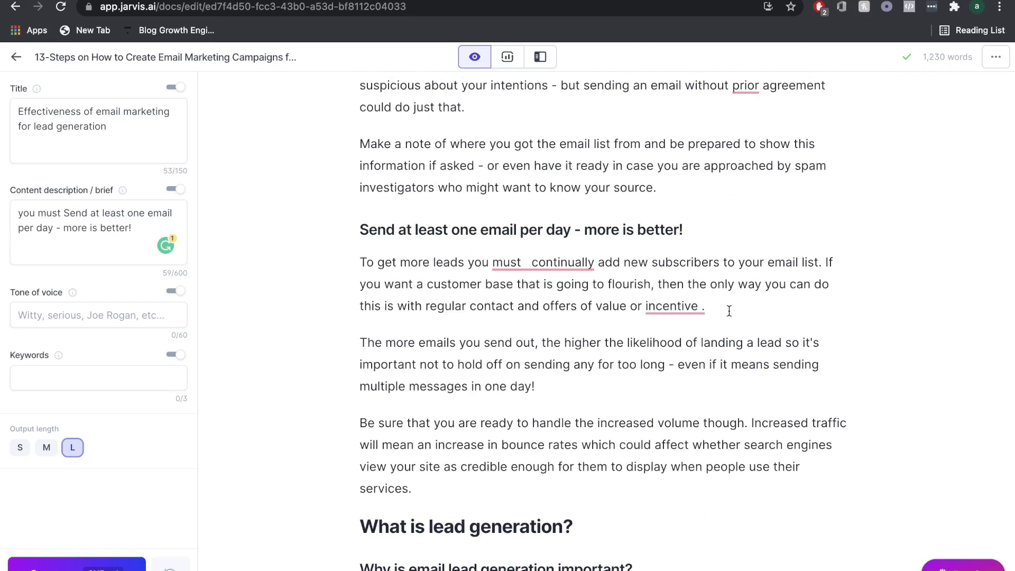
scroll(729, 311, "down", 1)
scroll(585, 365, "down", 1)
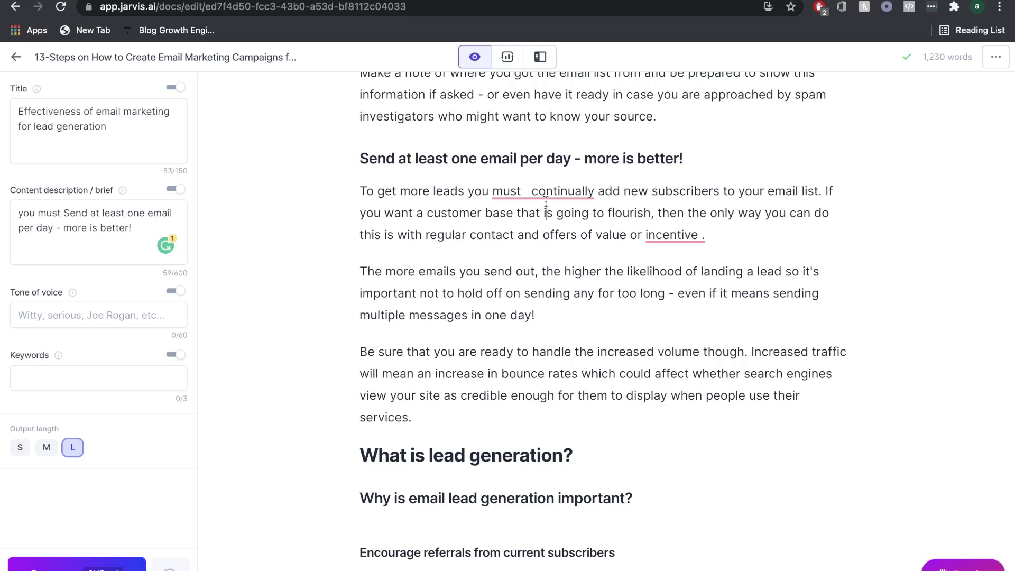
mouse_move(544, 196)
left_click(541, 225)
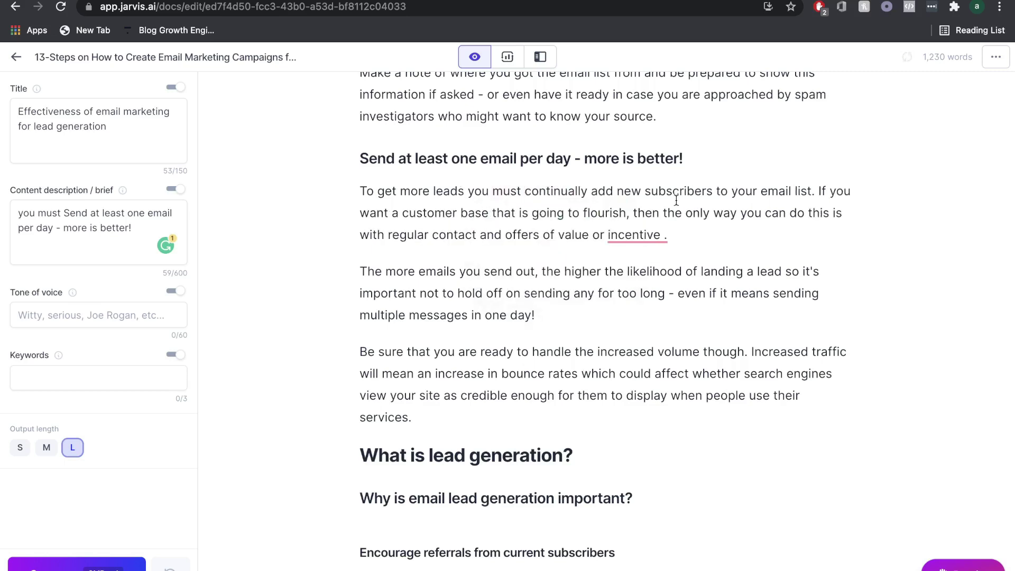
left_click(507, 57)
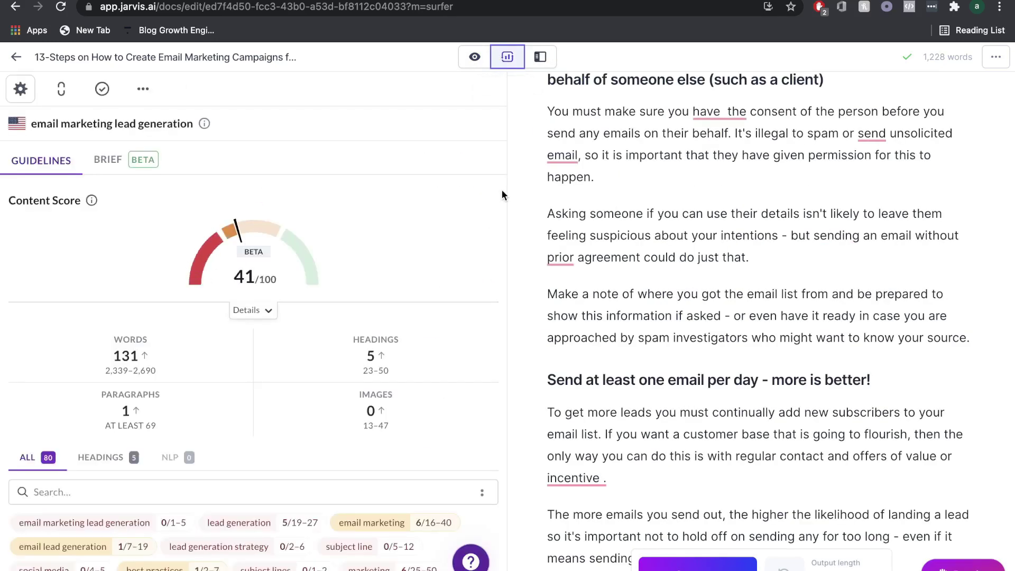
mouse_move(117, 357)
double_click(116, 357)
left_click(61, 6)
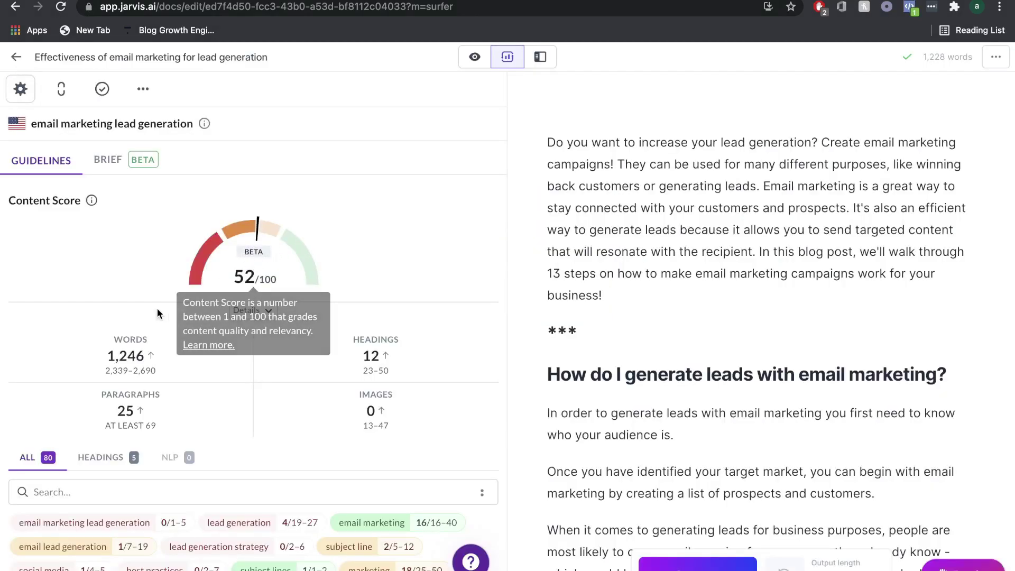
mouse_move(139, 372)
scroll(182, 385, "down", 5)
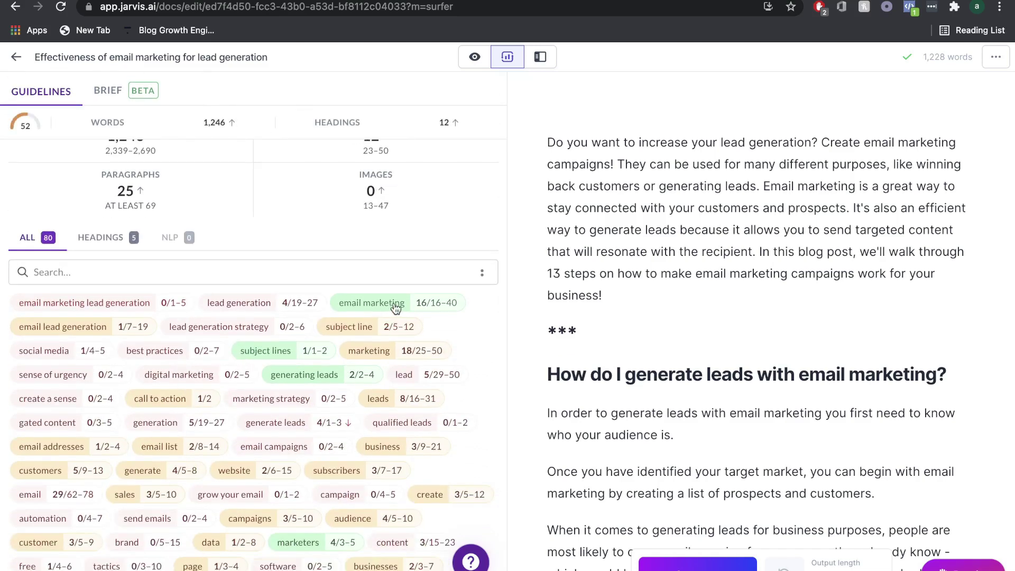
scroll(327, 389, "down", 2)
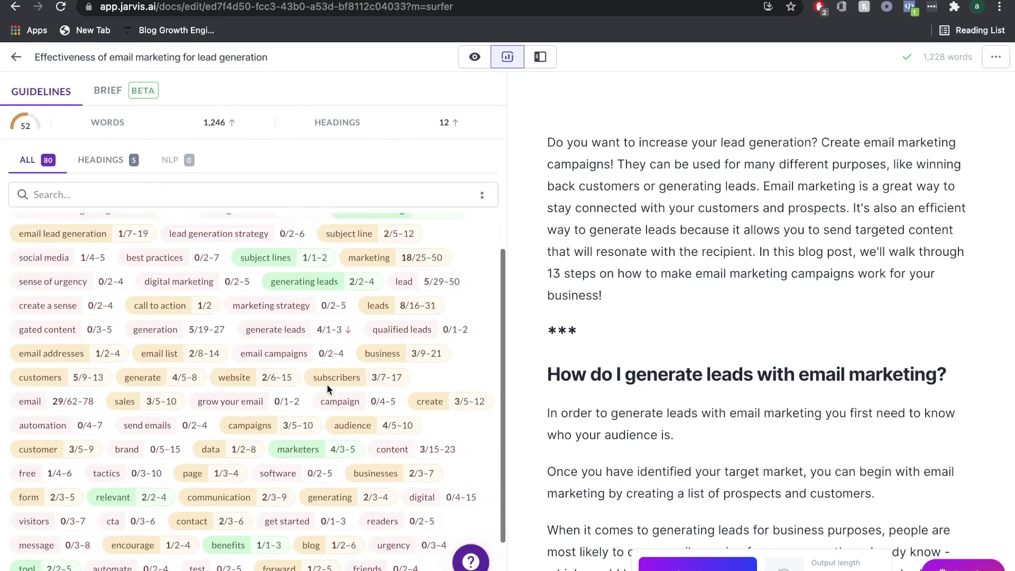
scroll(141, 356, "up", 3)
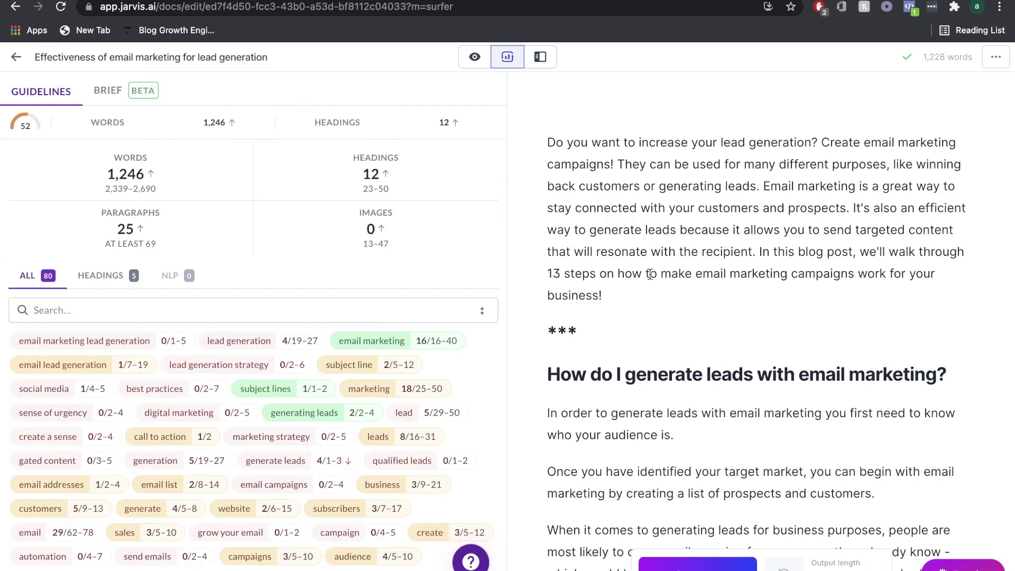
scroll(565, 291, "down", 10)
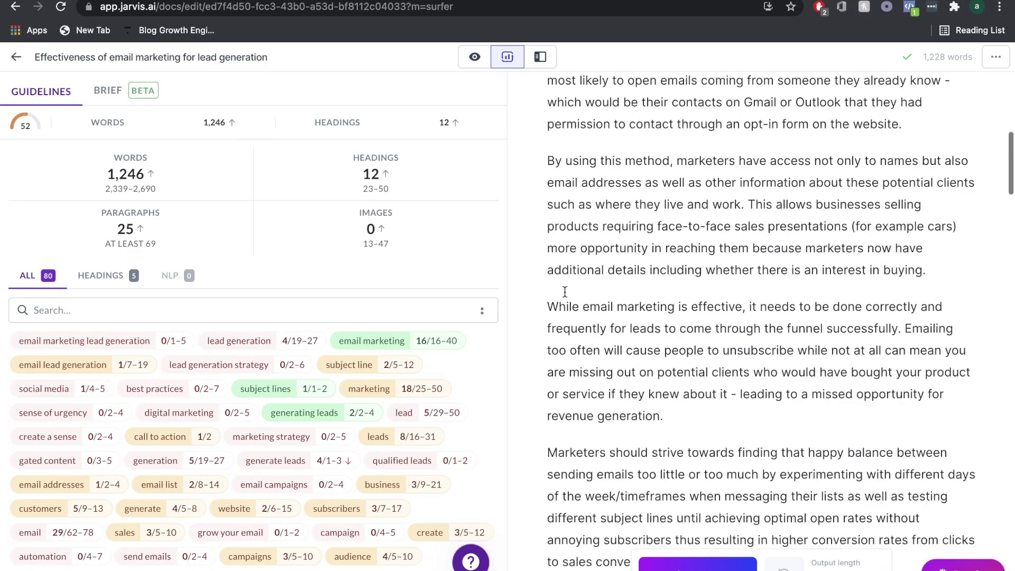
scroll(564, 292, "down", 15)
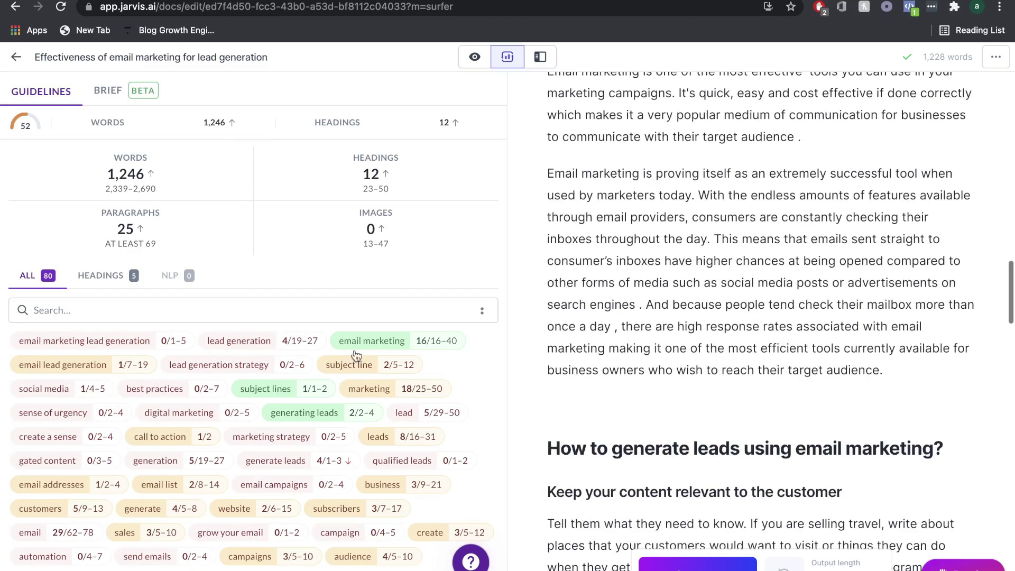
scroll(333, 370, "up", 4)
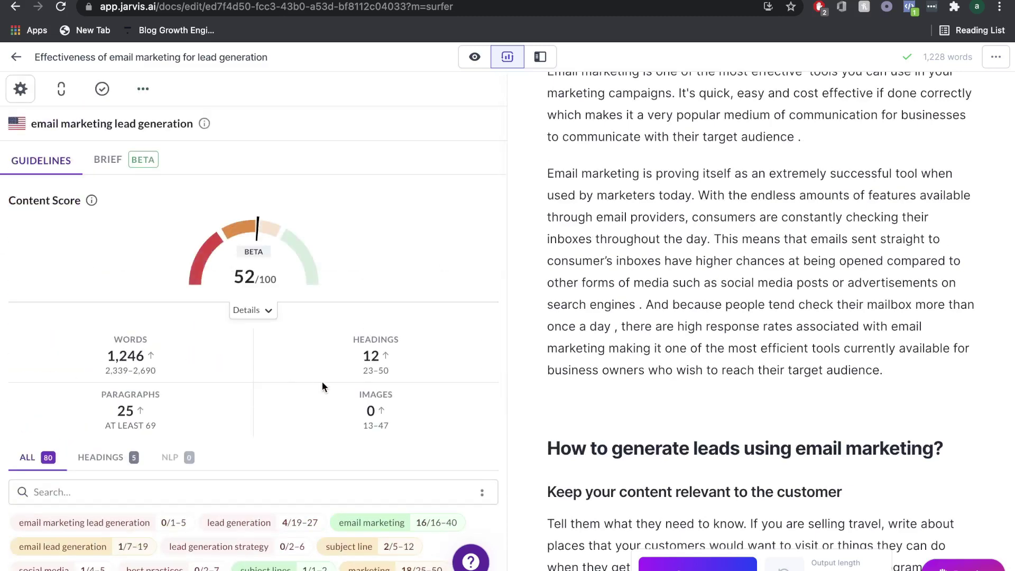
mouse_move(322, 386)
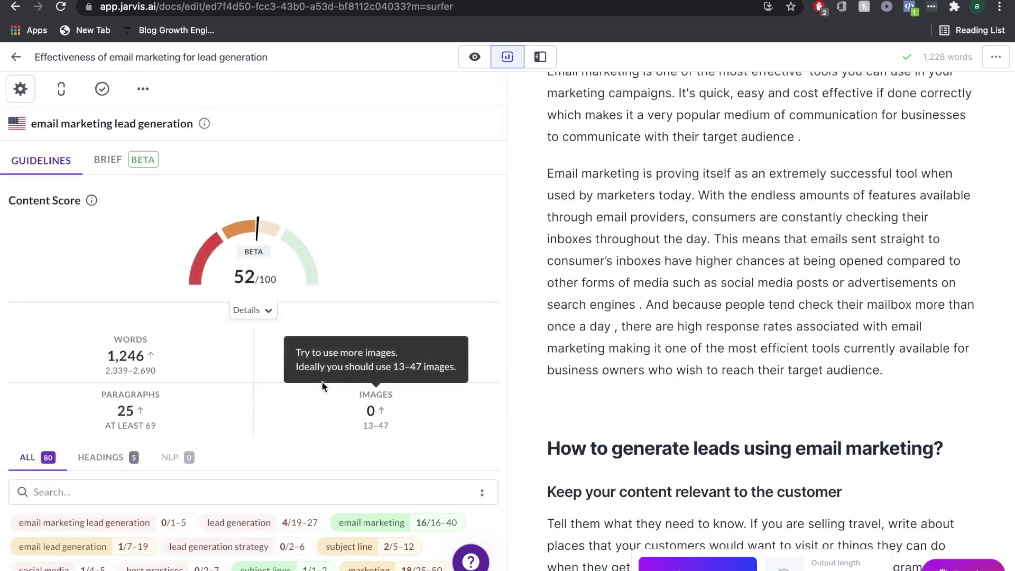
- Have Jarvis write more until the post reaches 2,343 words, then return to the Surfer view scoring 59
key("ctrl+Return")
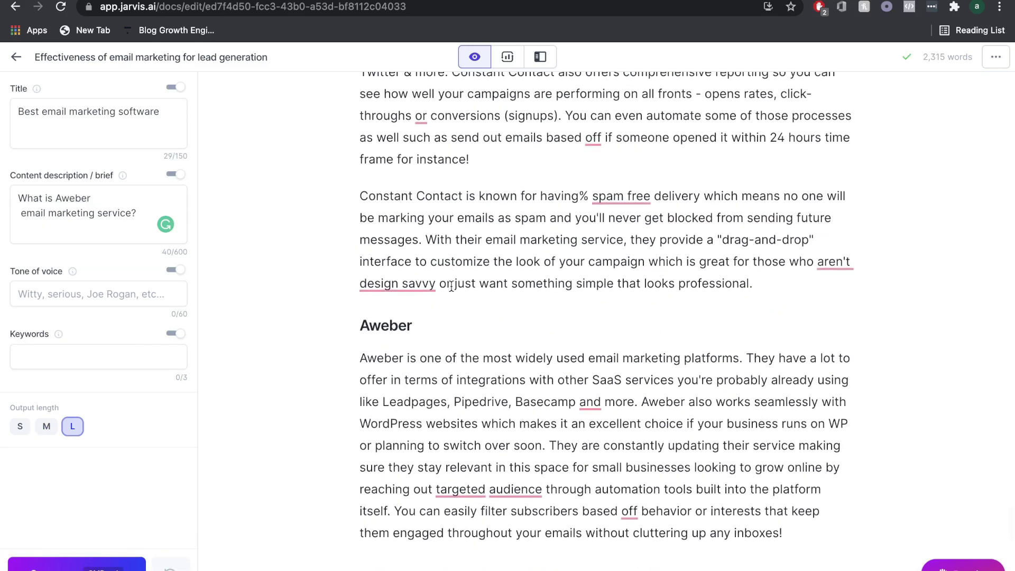
scroll(450, 286, "up", 1)
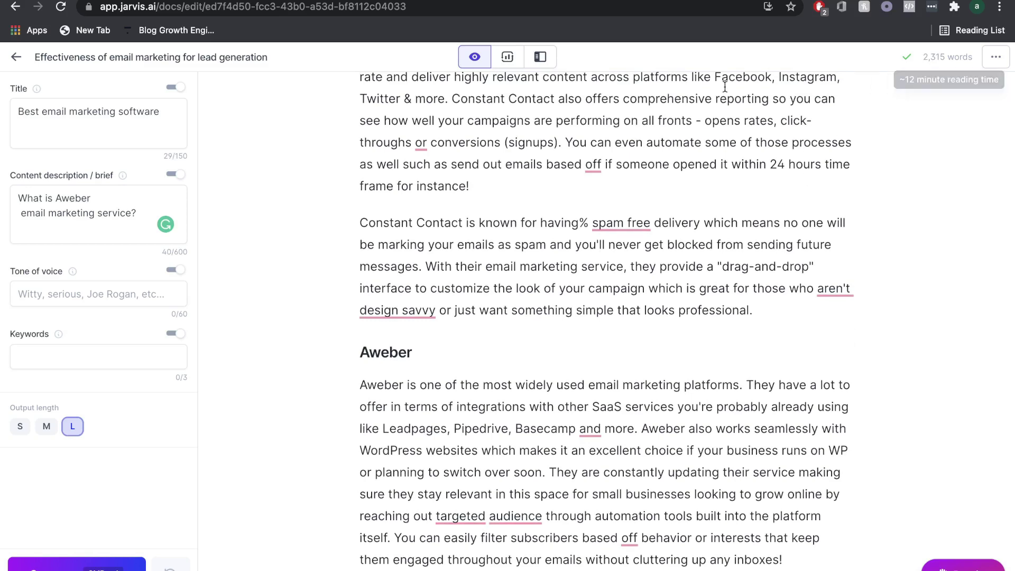
left_click(507, 57)
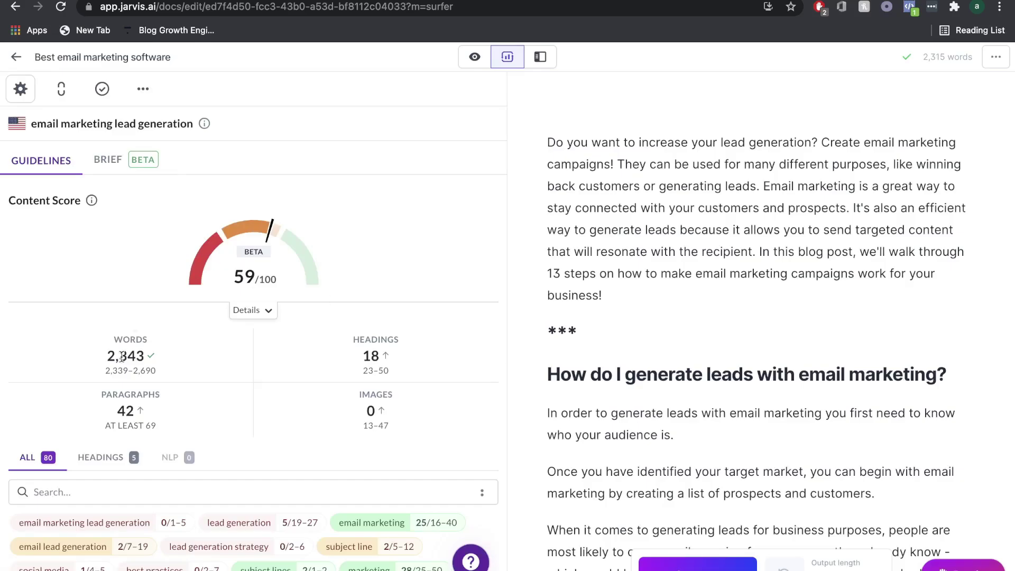
- Switch the keyword list to show all recommended keywords instead of only heading keywords
scroll(94, 525, "down", 1)
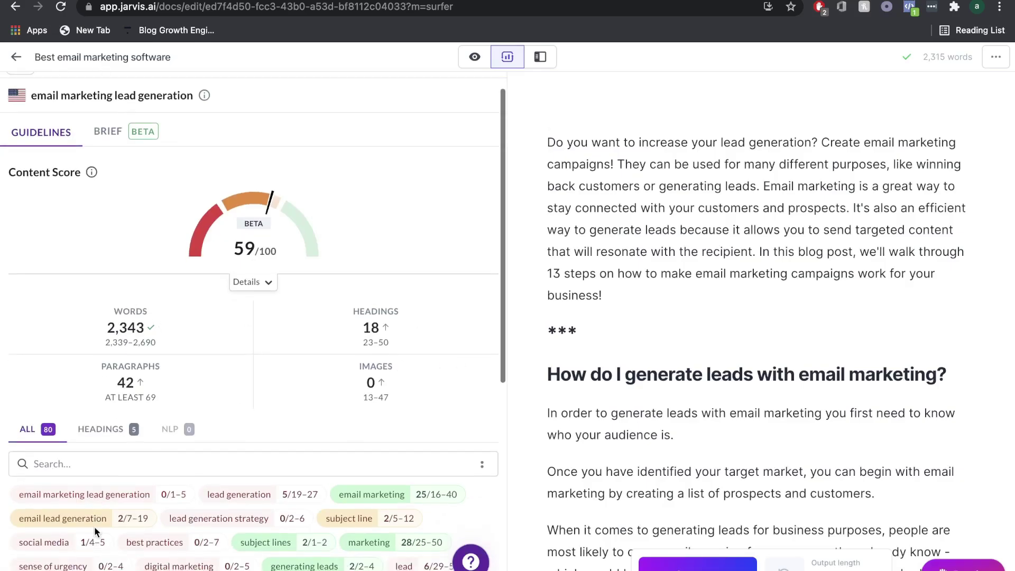
mouse_move(87, 499)
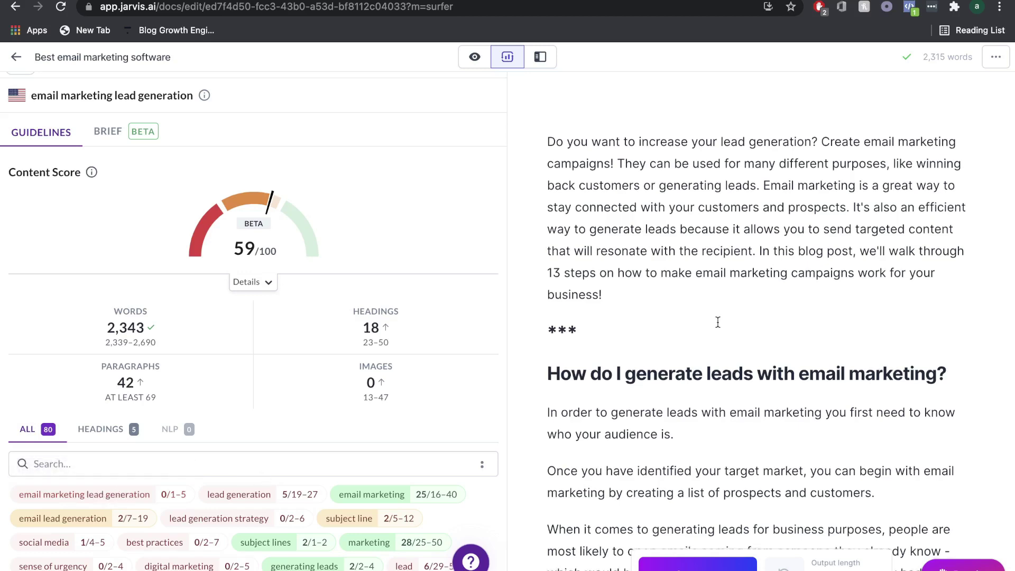
scroll(607, 354, "down", 3)
mouse_move(142, 485)
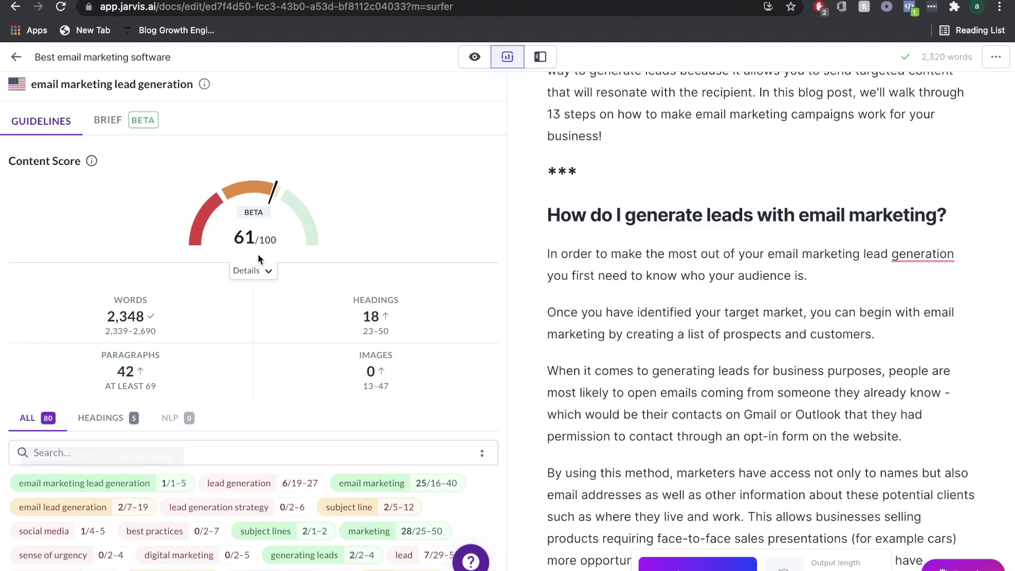
mouse_move(256, 234)
scroll(638, 293, "down", 2)
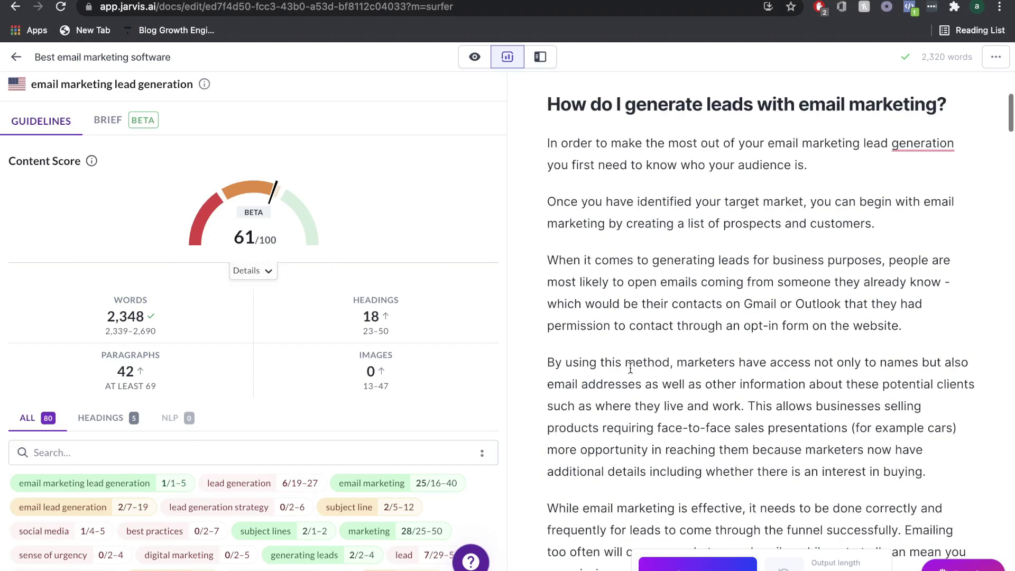
mouse_move(305, 492)
scroll(690, 292, "down", 2)
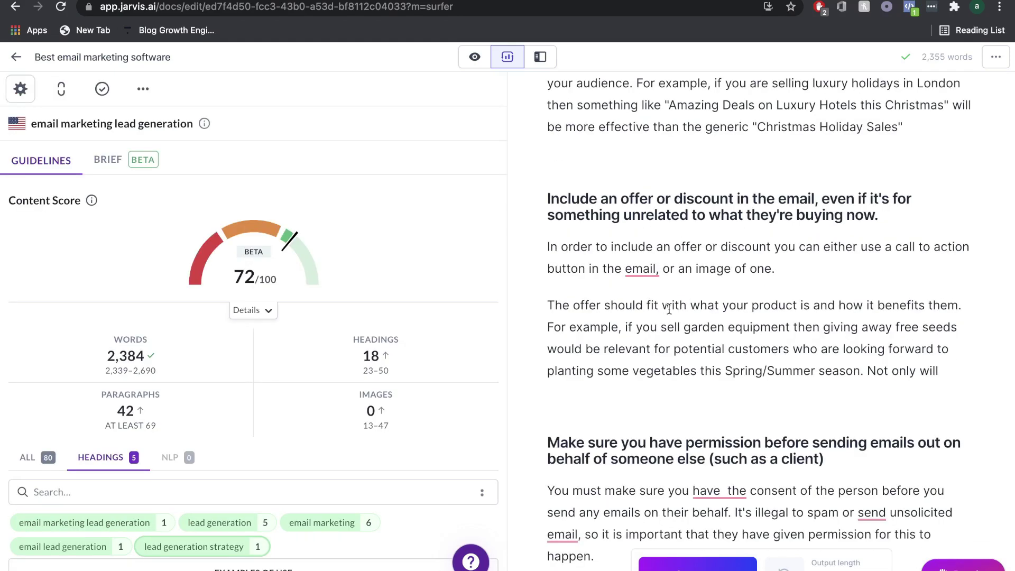
scroll(100, 325, "down", 2)
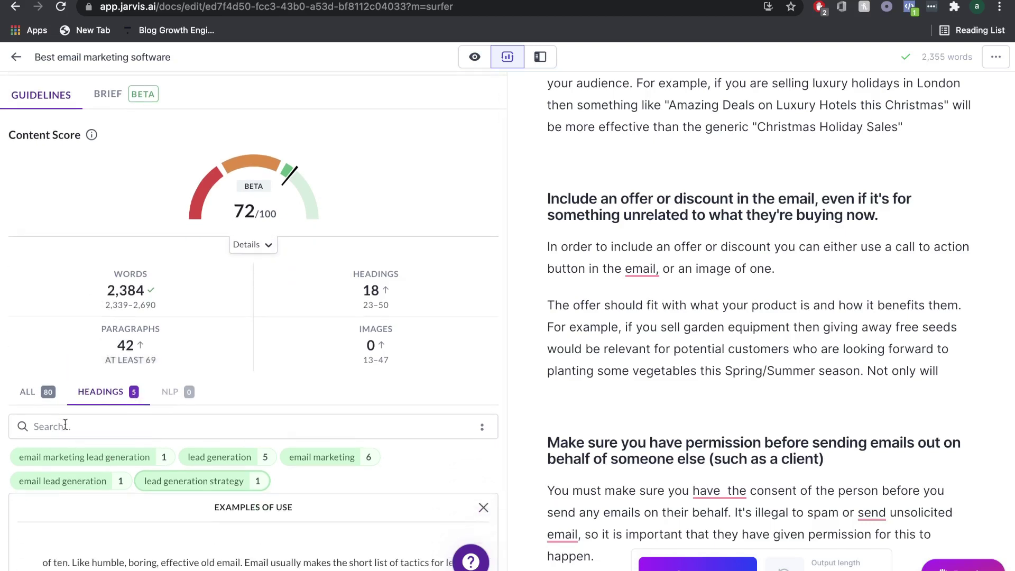
left_click(39, 395)
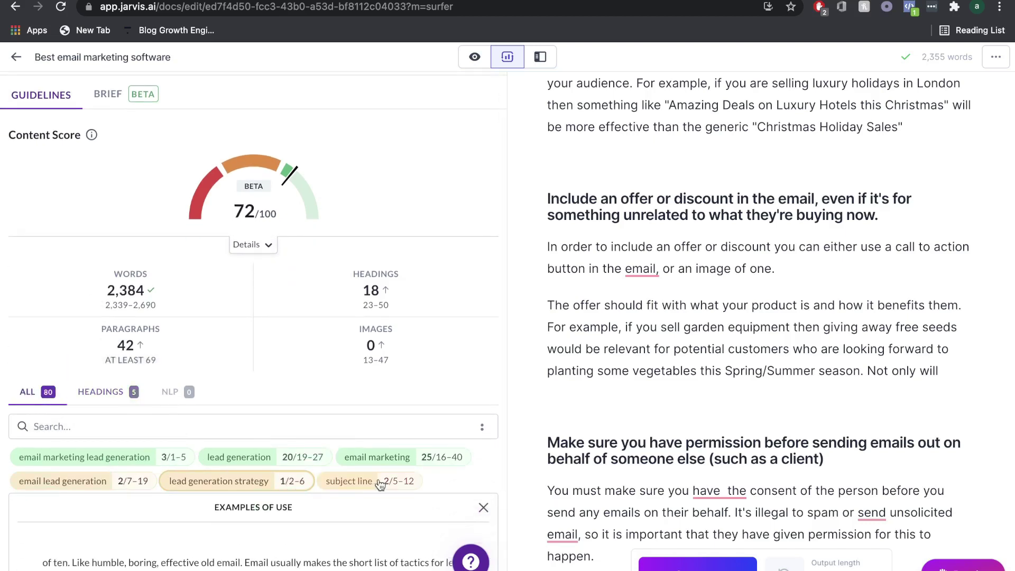
left_click(483, 507)
- Check that the content score now reads 72/100 with 2,384 words
scroll(301, 483, "down", 1)
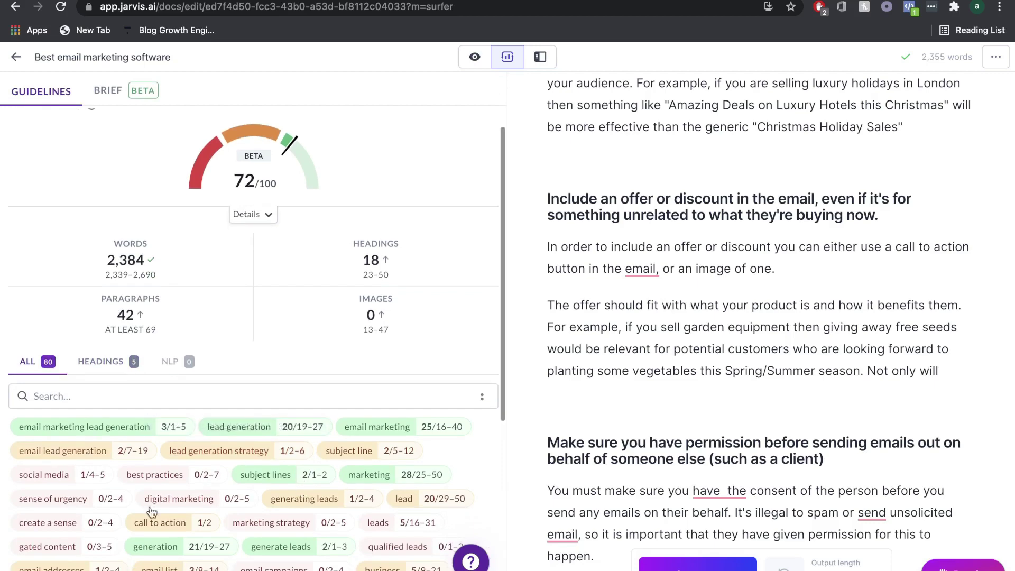
scroll(215, 476, "down", 1)
scroll(216, 476, "down", 2)
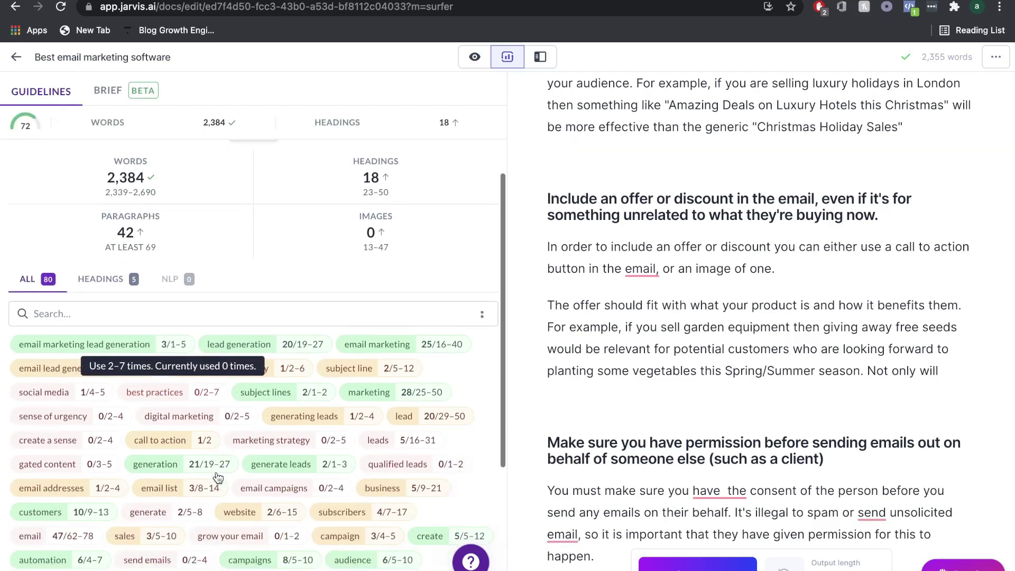
scroll(269, 419, "down", 2)
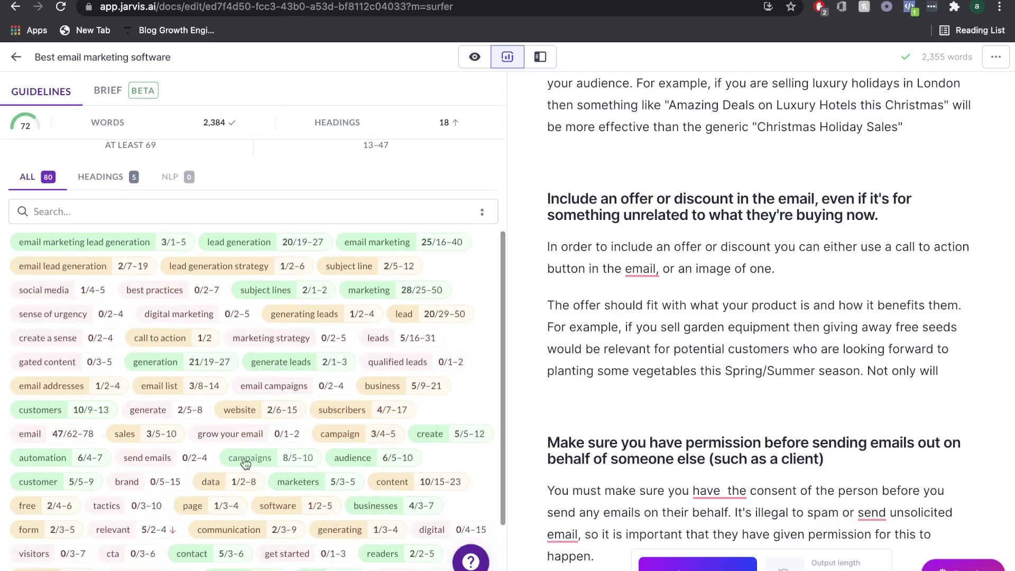
scroll(244, 512, "up", 3)
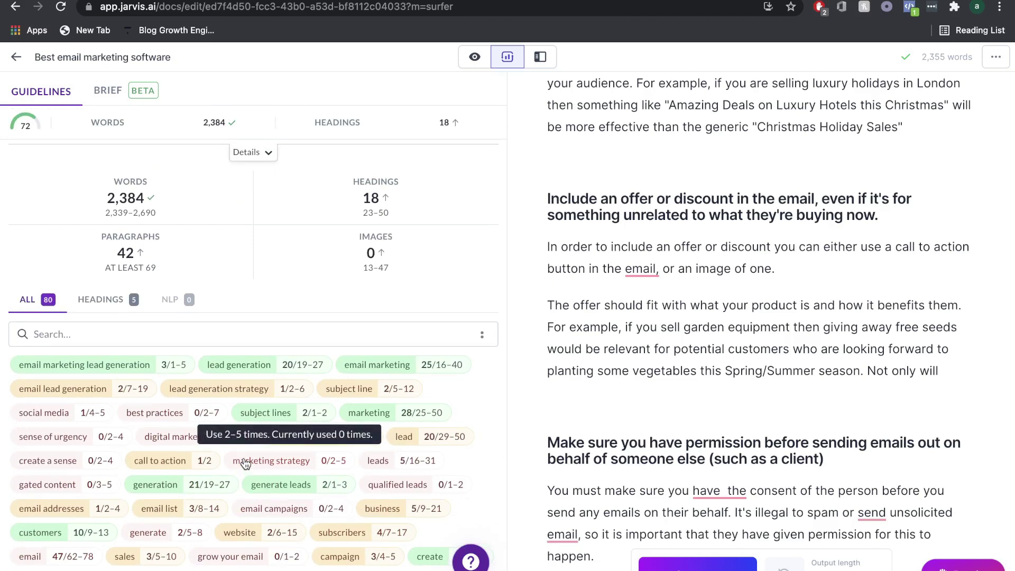
scroll(245, 462, "up", 2)
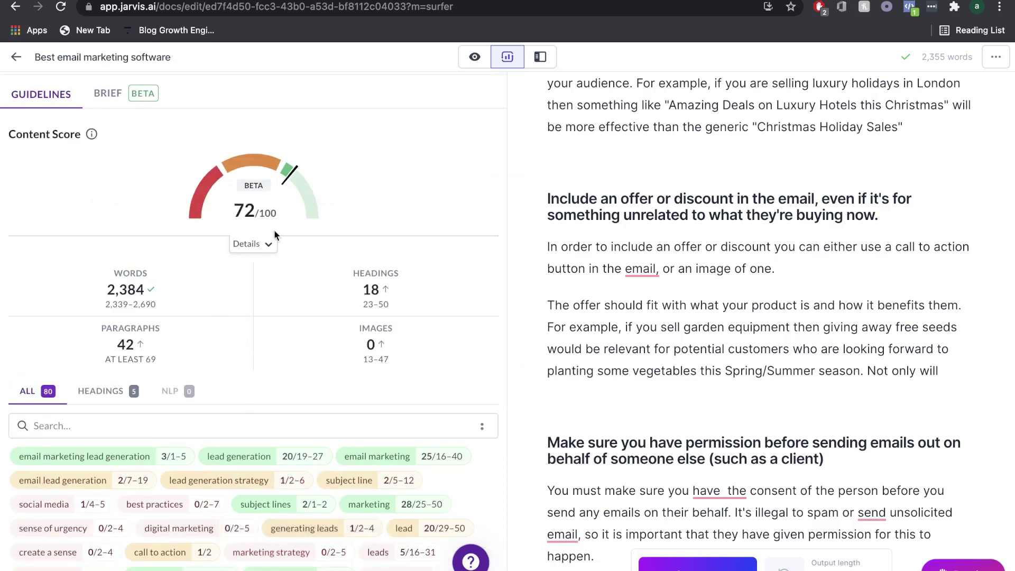
left_click_drag(234, 213, 274, 213)
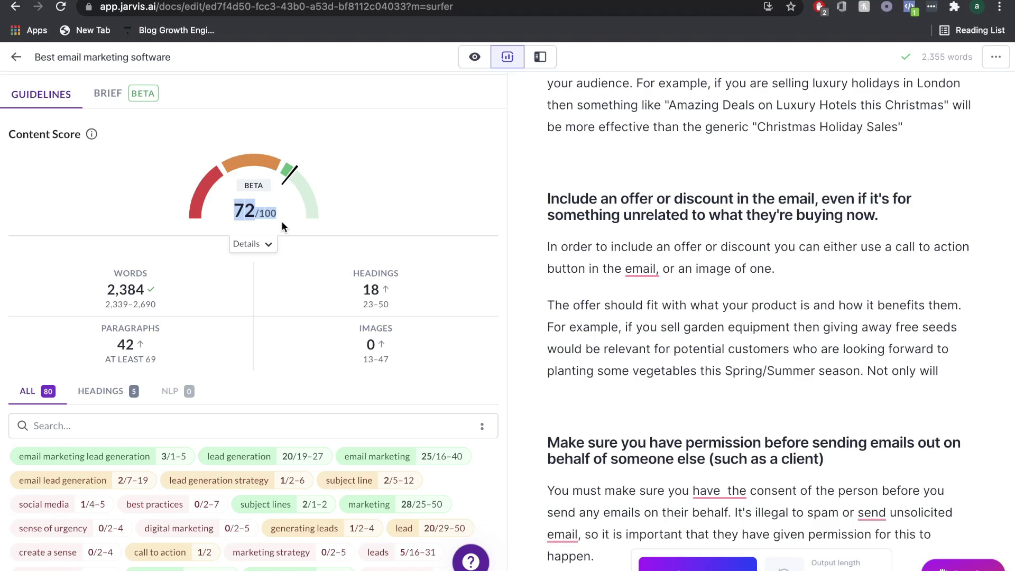
left_click(322, 170)
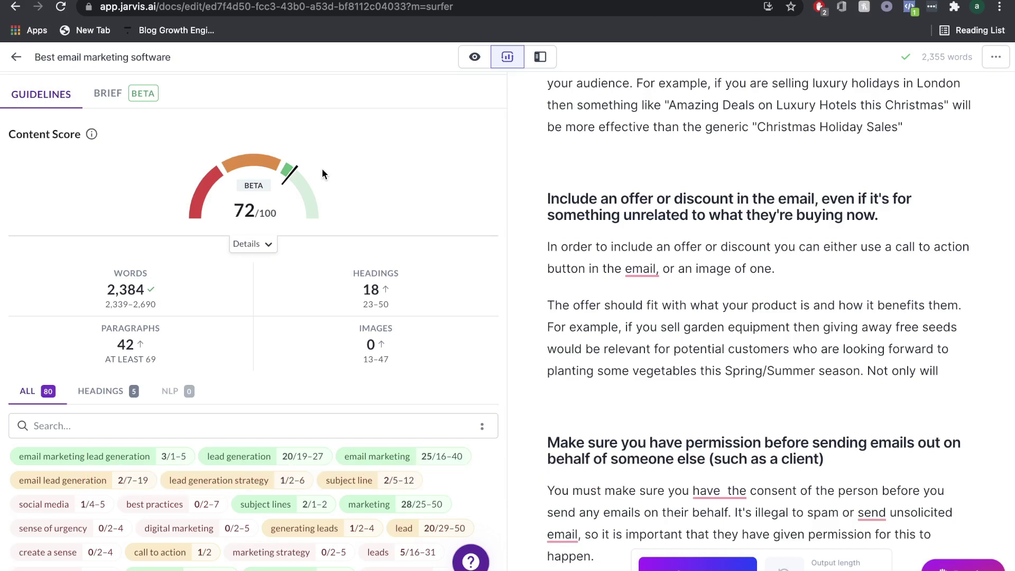
- Look over the finished post, then select the 'How To Write A Blog Post Fast' article's URL
scroll(267, 198, "up", 1)
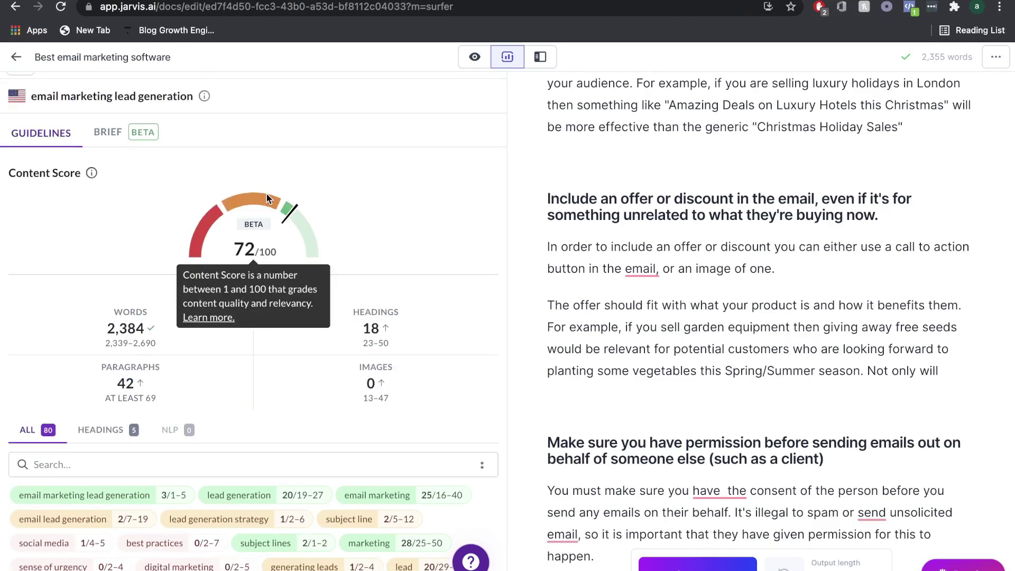
mouse_move(344, 299)
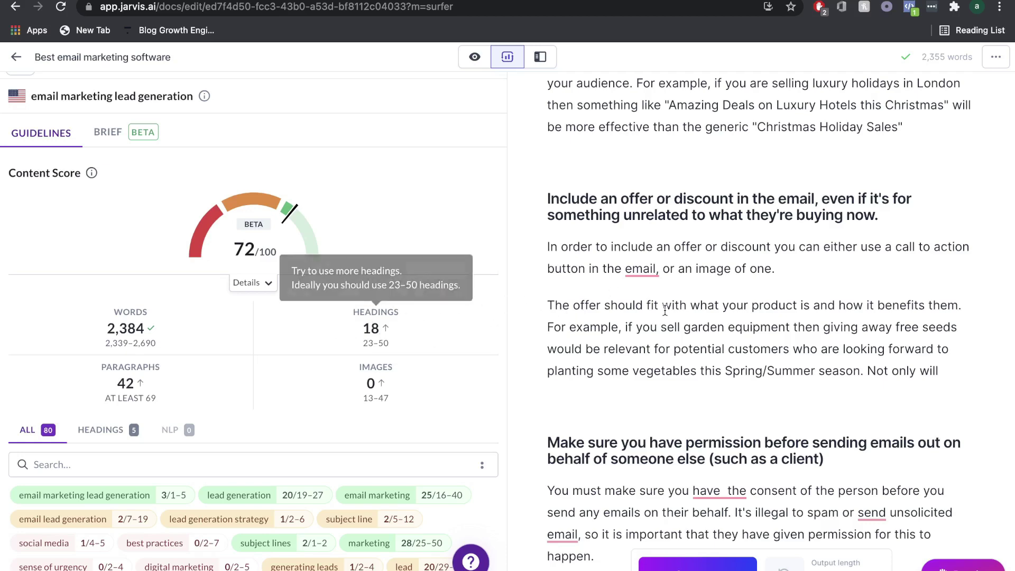
scroll(751, 222, "down", 4)
scroll(750, 221, "down", 8)
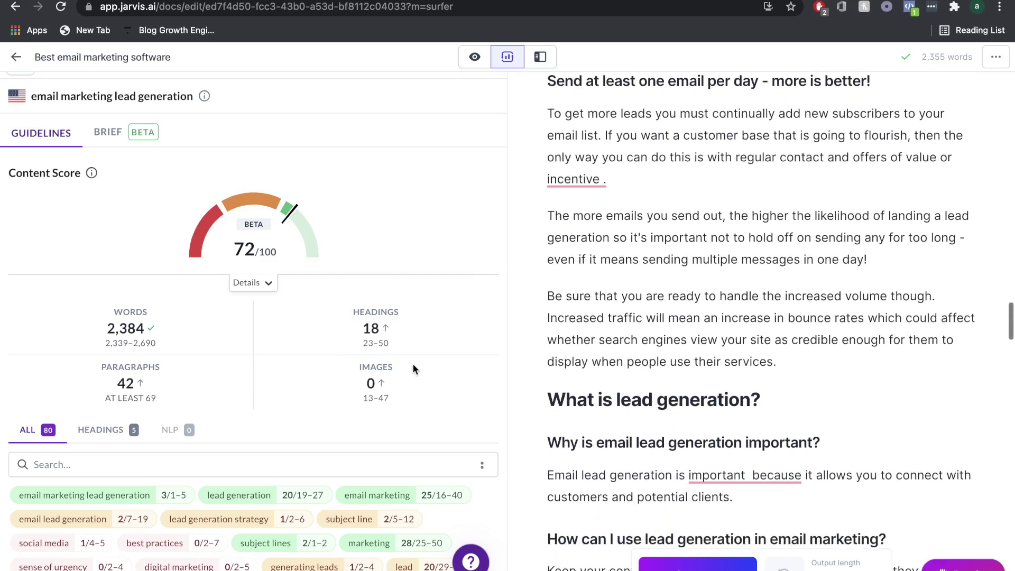
mouse_move(370, 386)
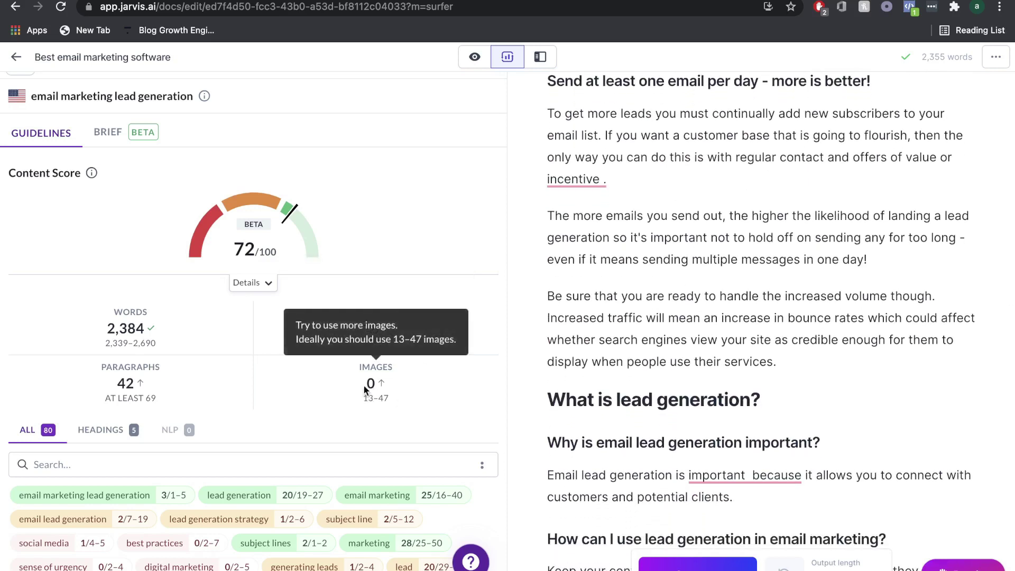
mouse_move(295, 246)
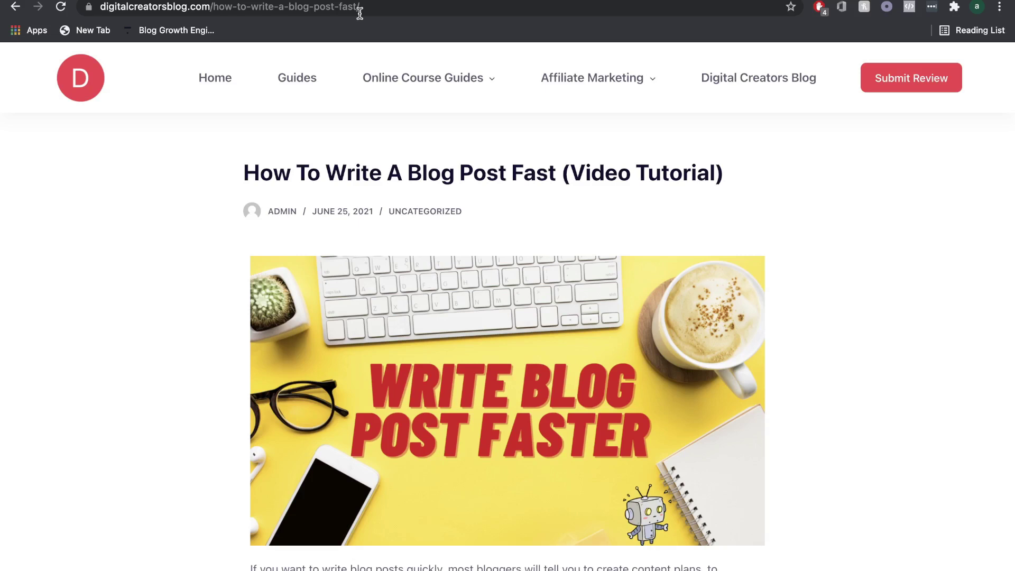
left_click(360, 13)
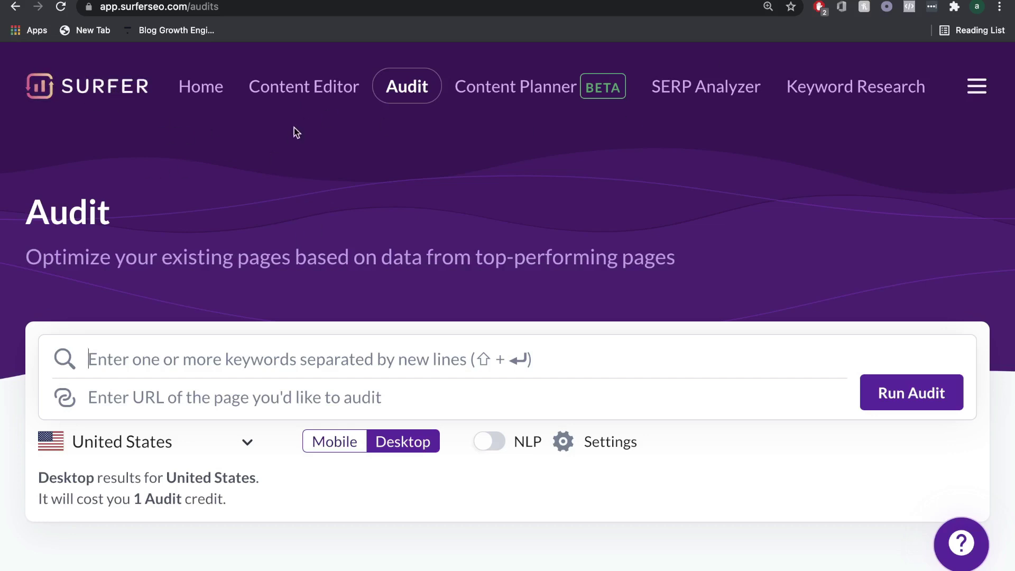
- Start the blog article's audit and open the saved 'how to write a blog post fast' report
left_click(323, 94)
left_click(398, 90)
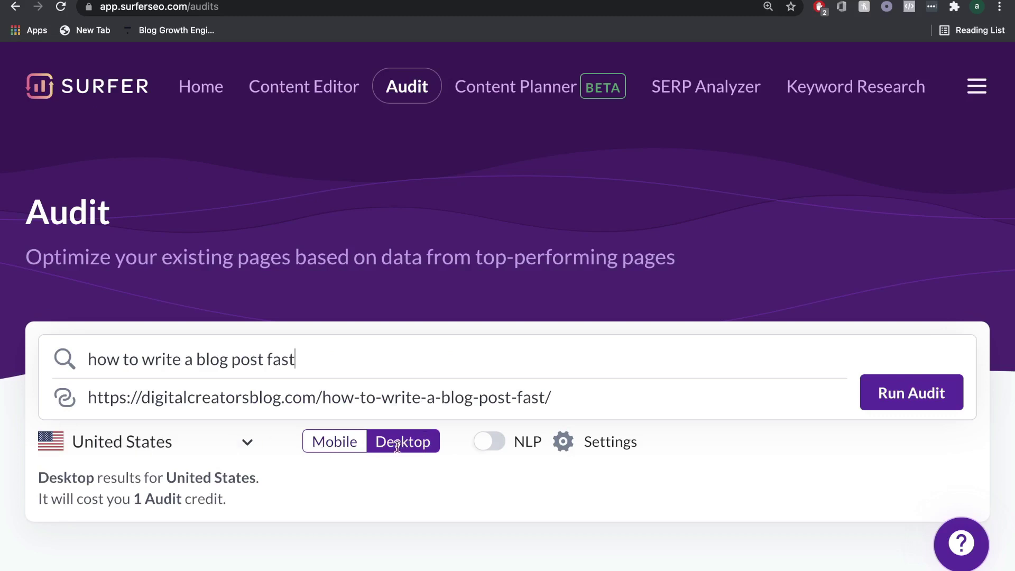
left_click(892, 392)
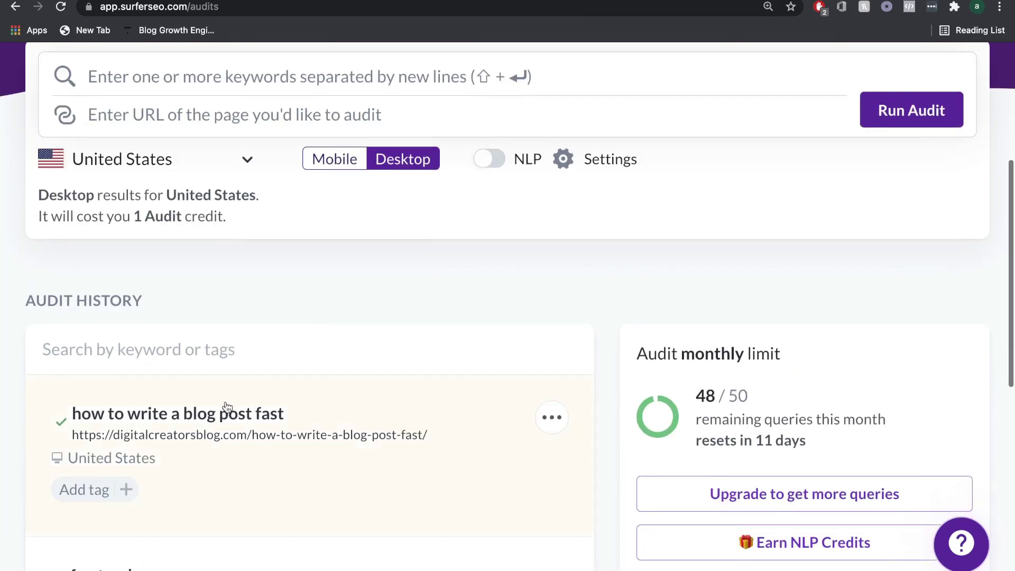
left_click(219, 416)
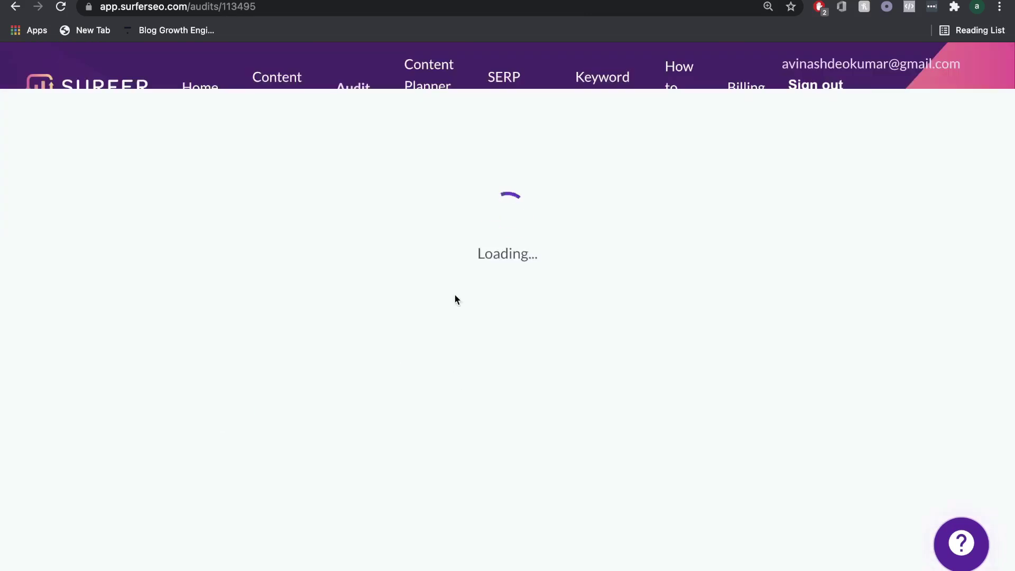
- Zoom the audit out and scroll through Content Score 69, missing backlinks and internal links
scroll(591, 305, "down", 2)
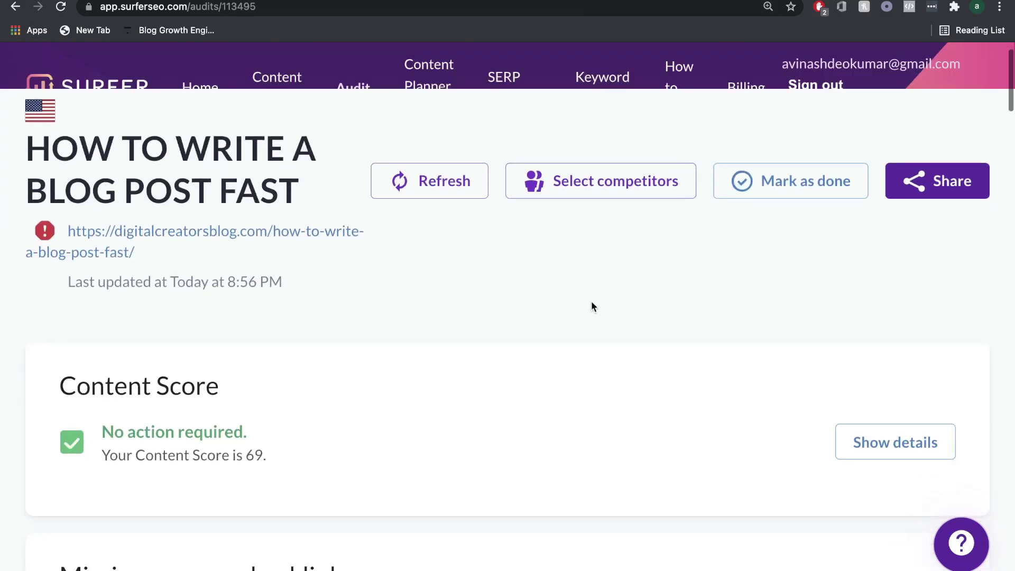
key("super+minus")
key("super+minus")
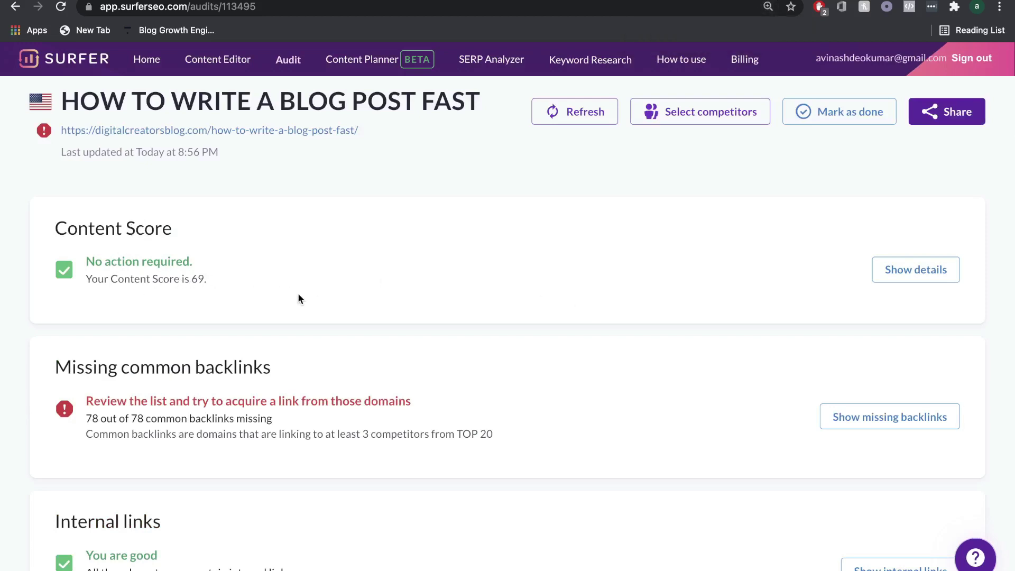
scroll(297, 293, "up", 1)
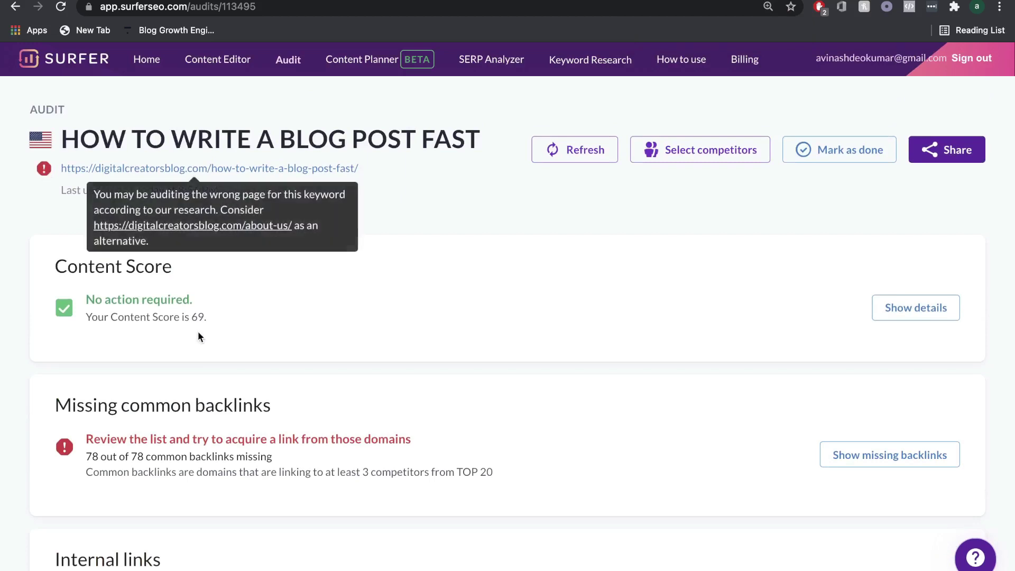
scroll(122, 303, "down", 3)
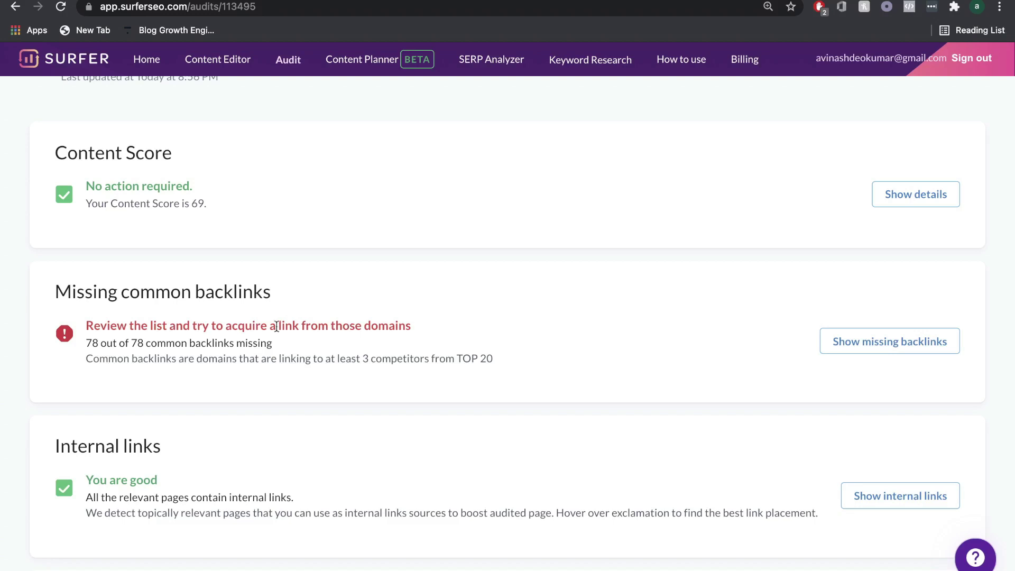
scroll(337, 342, "down", 1)
scroll(337, 342, "down", 3)
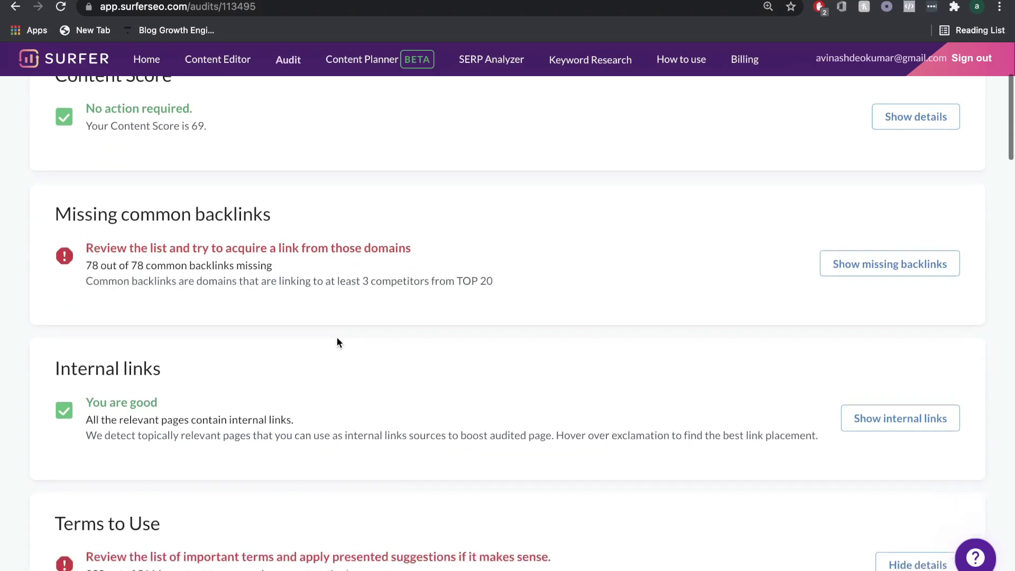
scroll(338, 343, "down", 1)
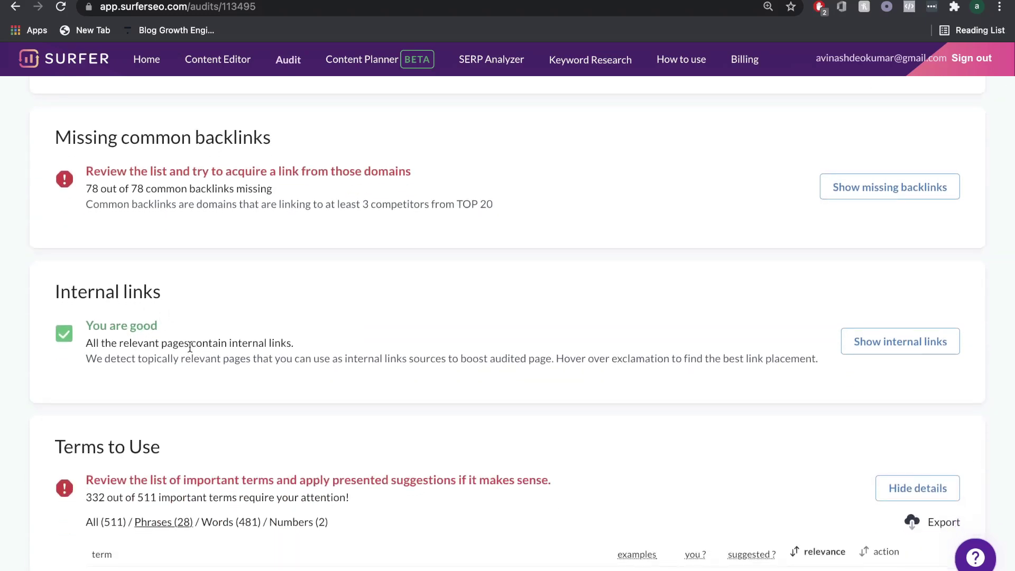
- Scroll through the Terms to Use table, where 332 of 511 terms need attention
scroll(190, 347, "down", 4)
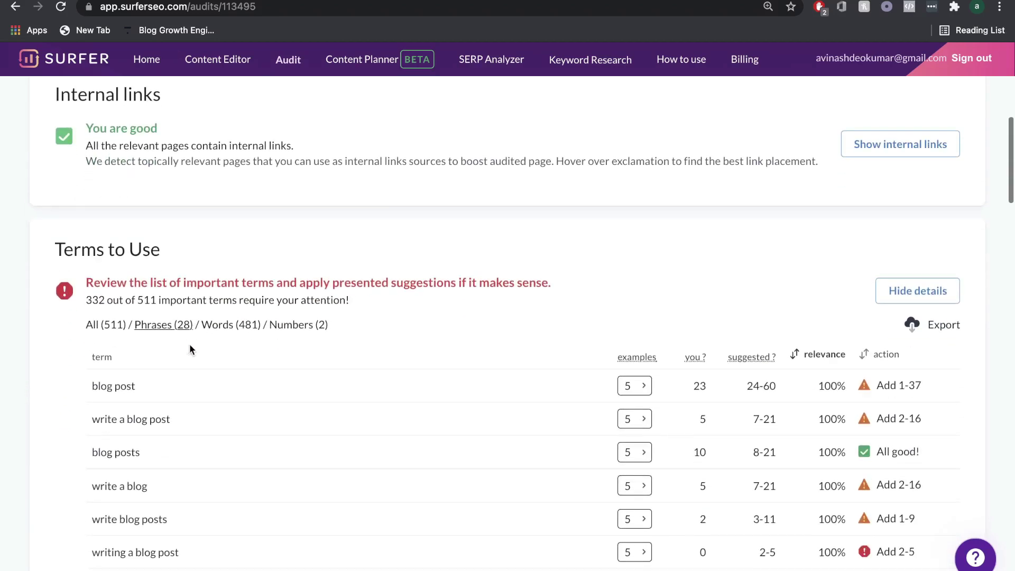
scroll(229, 344, "up", 1)
scroll(318, 250, "down", 1)
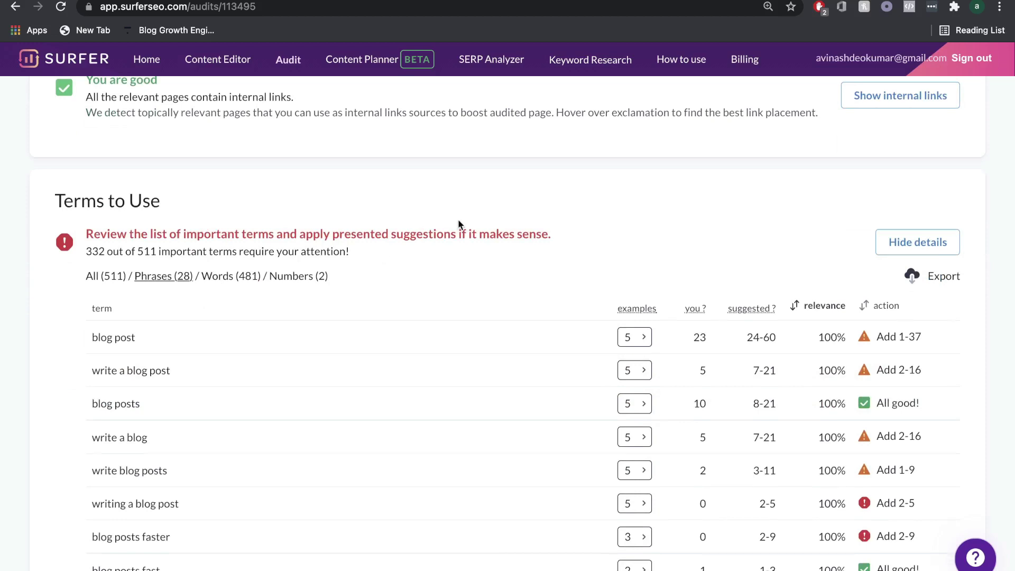
scroll(459, 221, "down", 1)
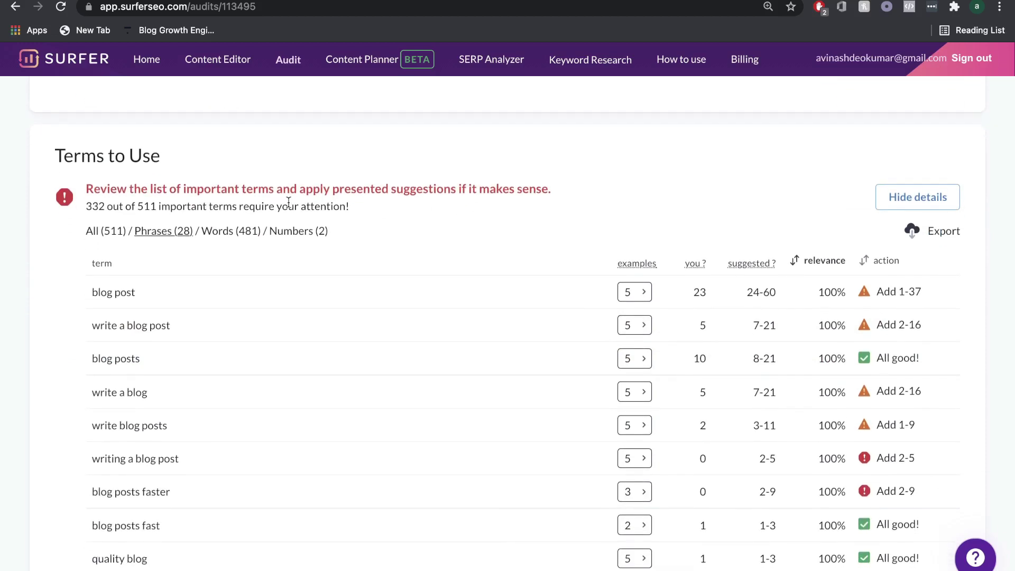
scroll(487, 219, "down", 1)
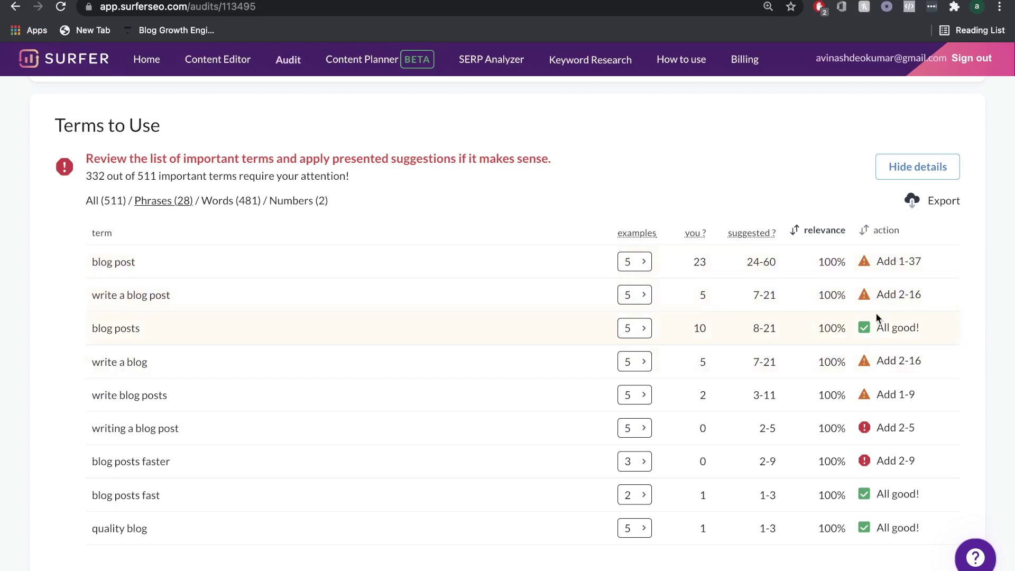
scroll(867, 296, "down", 3)
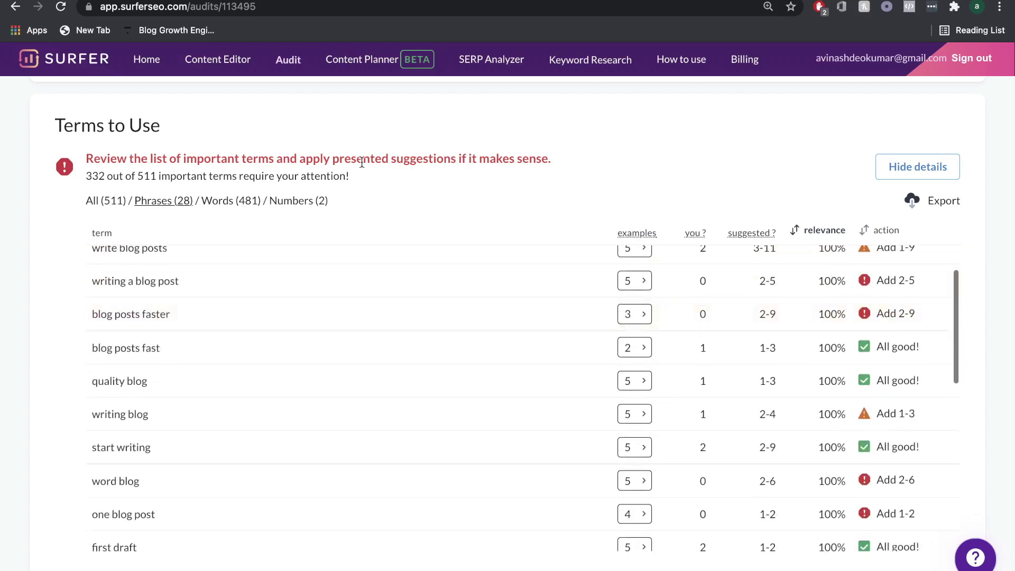
scroll(360, 160, "down", 8)
scroll(359, 161, "up", 7)
scroll(359, 167, "down", 10)
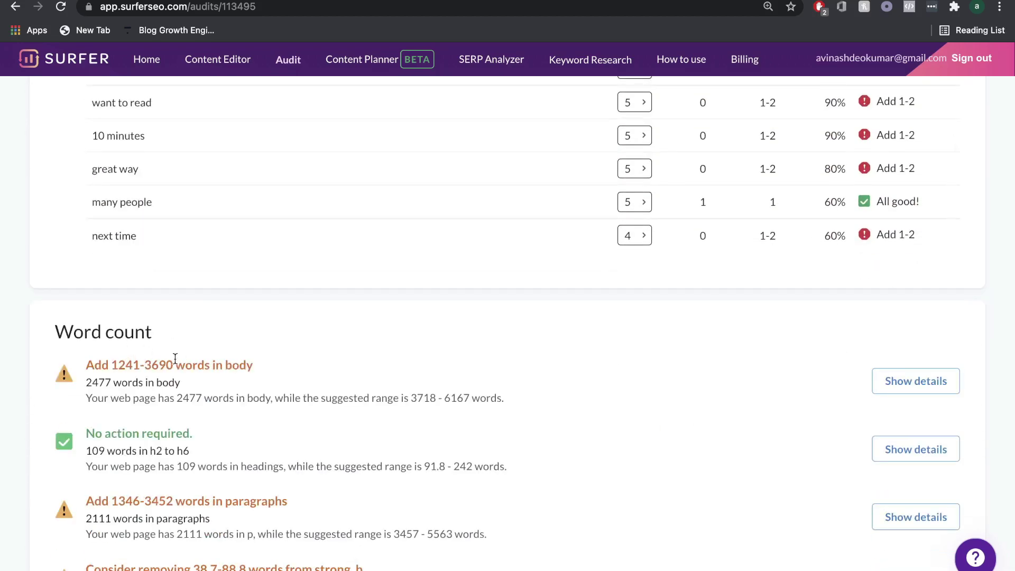
- Review word count, exact keywords, page structure, title/meta and load-time checks, then scroll back up
scroll(225, 380, "down", 1)
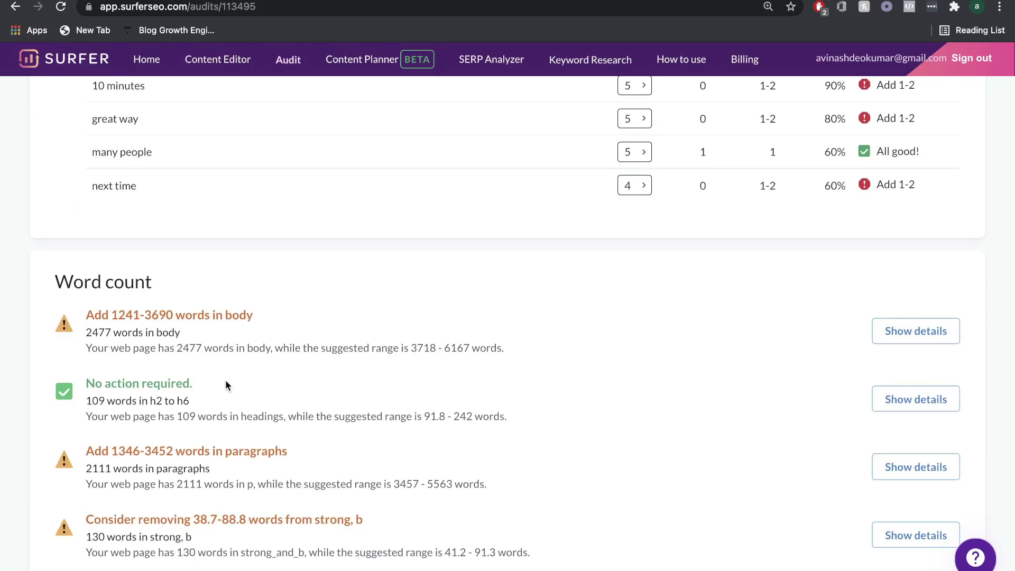
scroll(225, 380, "down", 9)
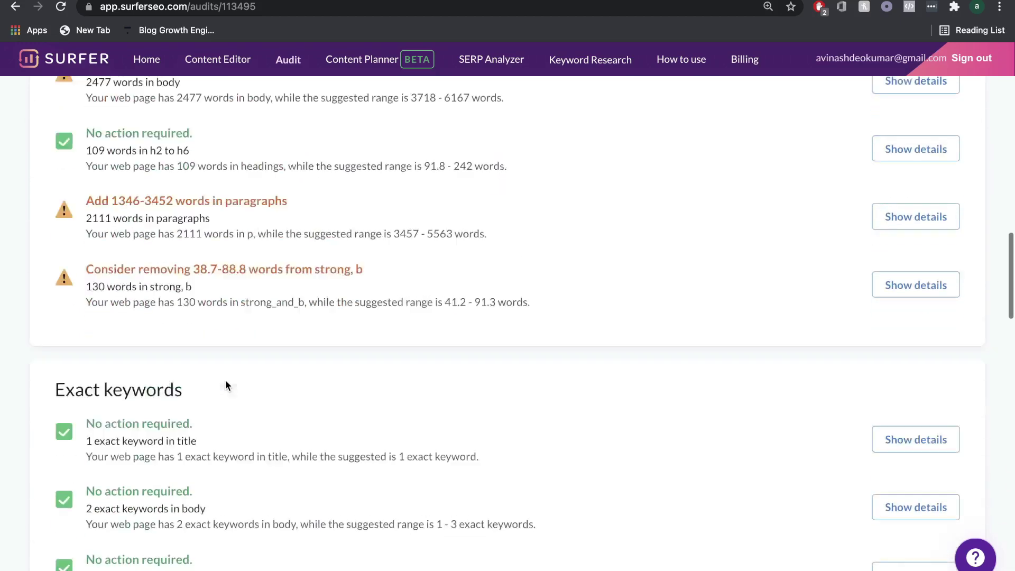
scroll(217, 272, "down", 6)
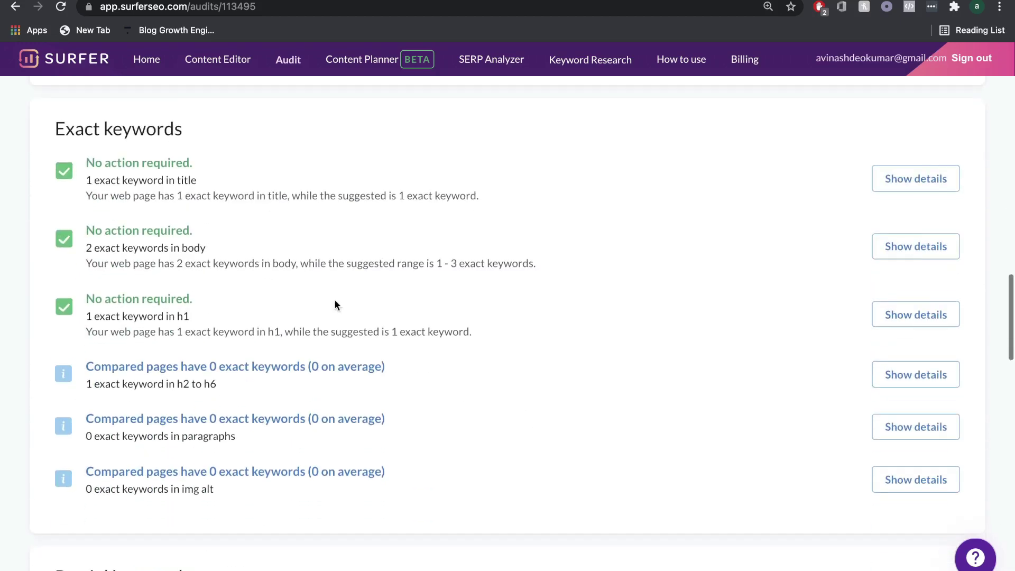
scroll(308, 317, "down", 9)
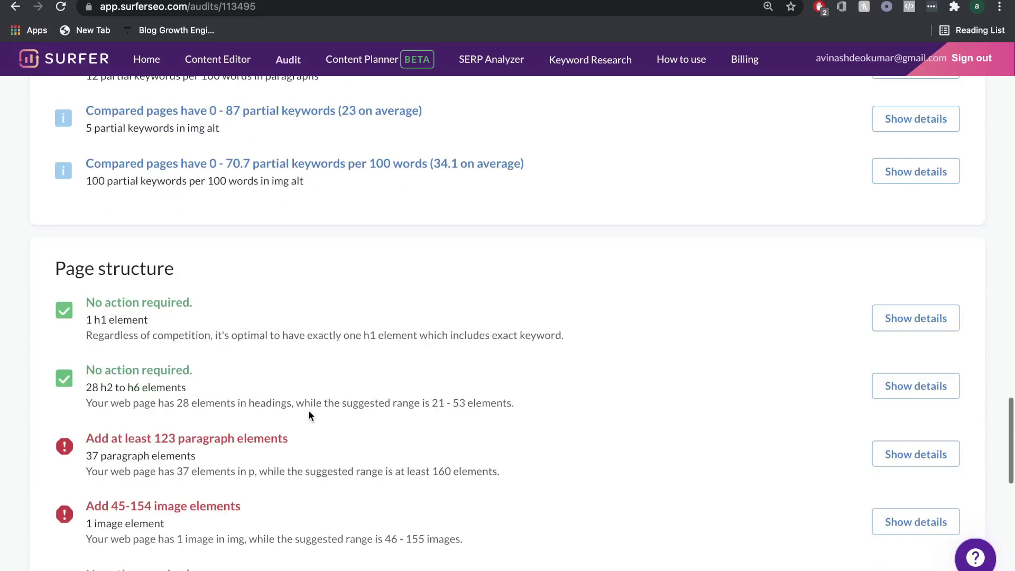
scroll(302, 391, "down", 1)
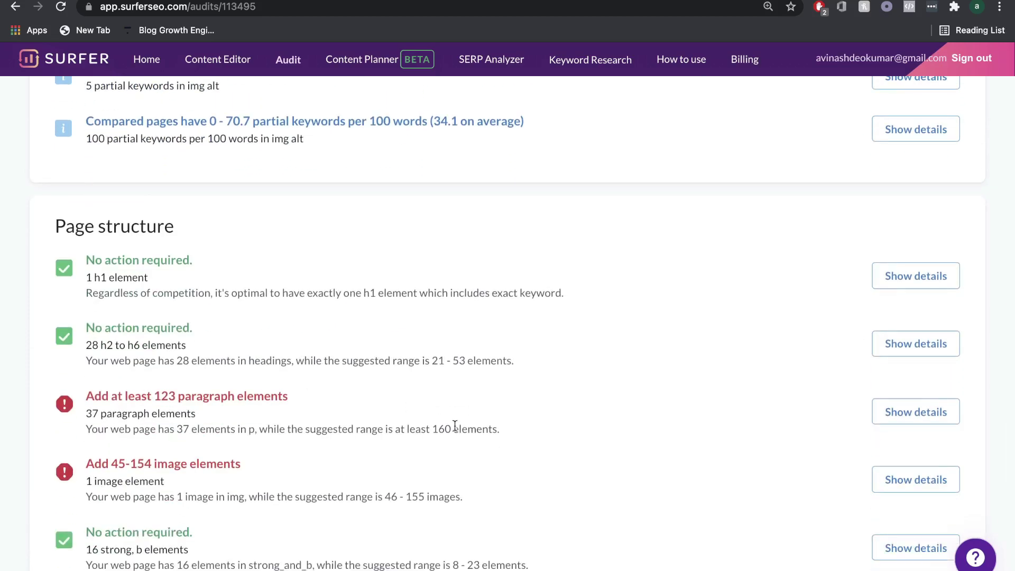
scroll(455, 425, "down", 2)
scroll(454, 425, "down", 5)
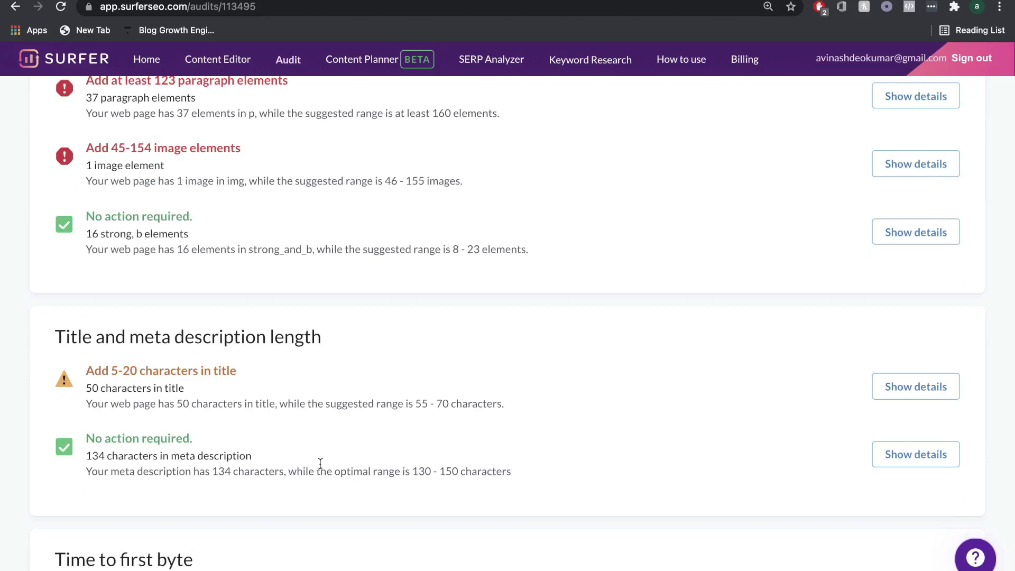
scroll(319, 463, "down", 6)
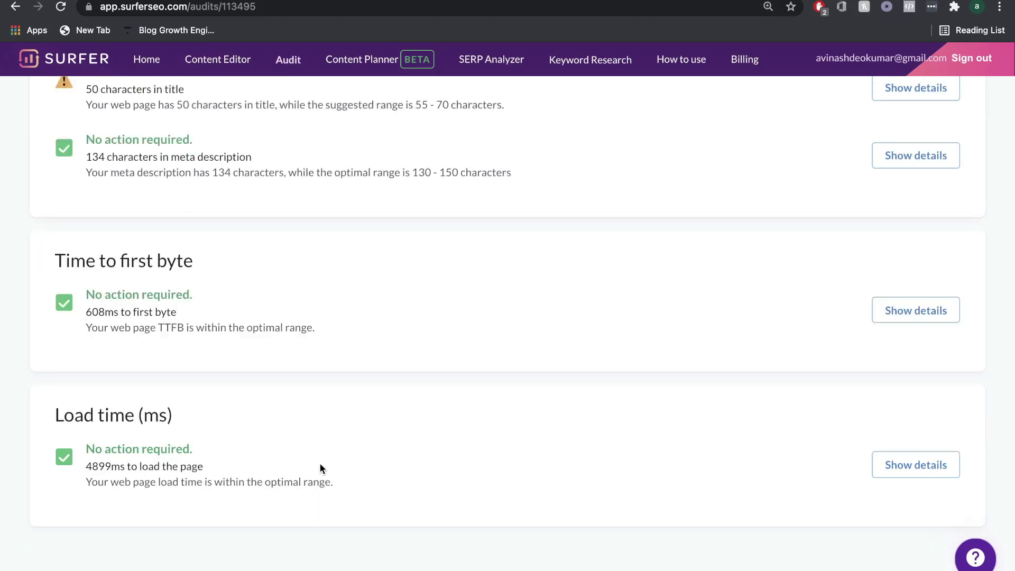
scroll(319, 462, "up", 20)
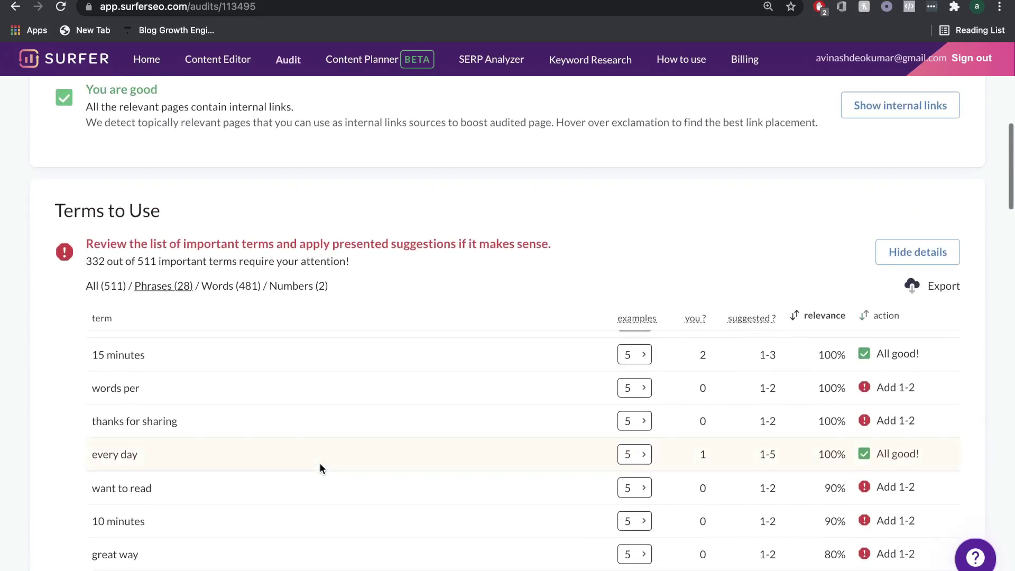
scroll(319, 463, "up", 15)
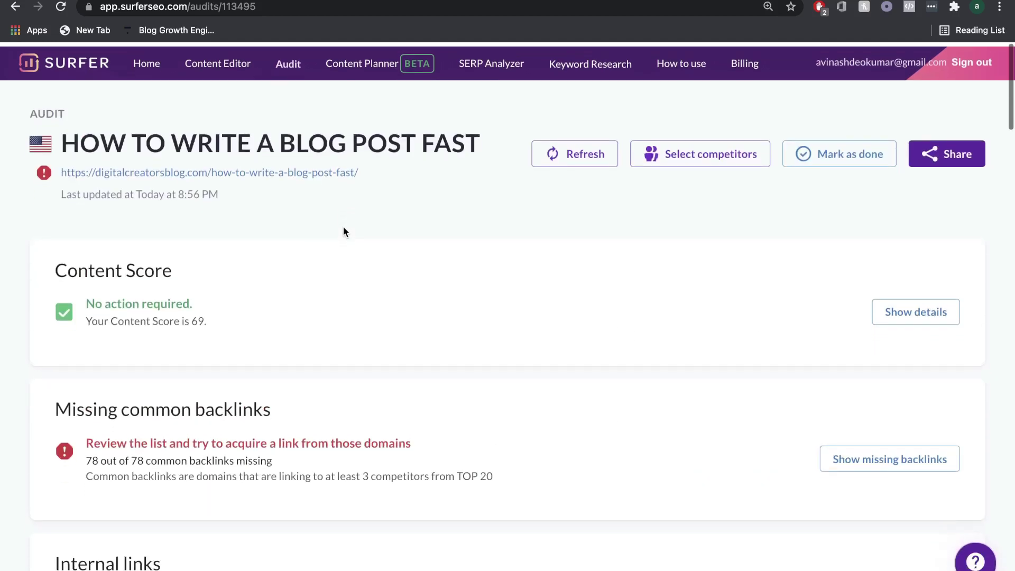
- Scroll the audit report once more before leaving it
scroll(343, 231, "down", 2)
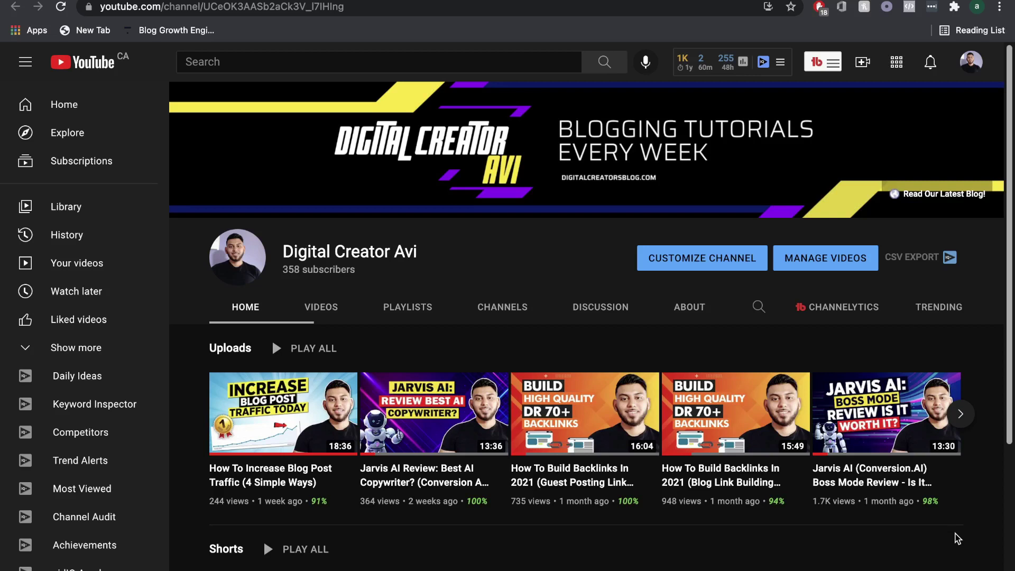
scroll(956, 538, "down", 1)
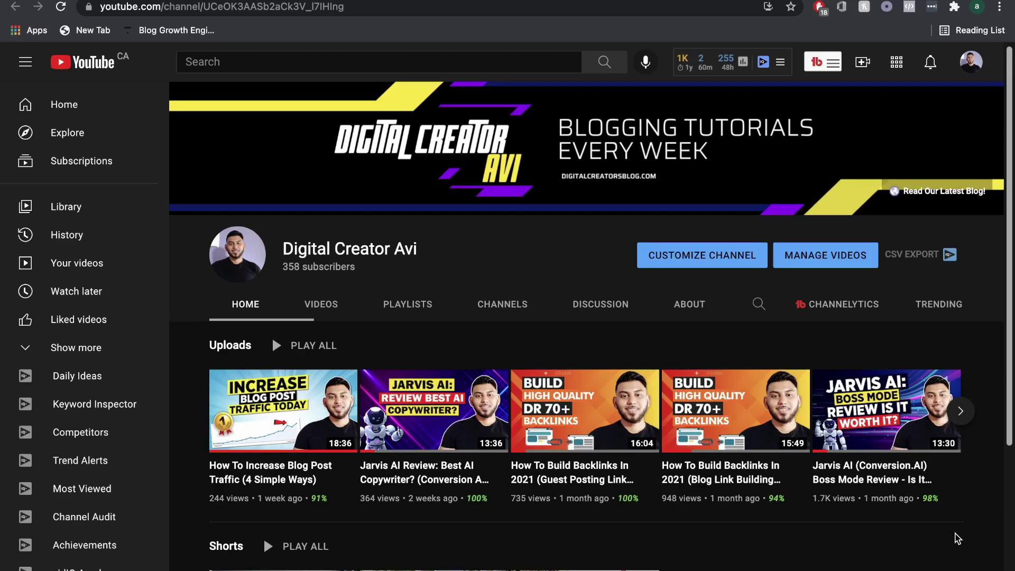